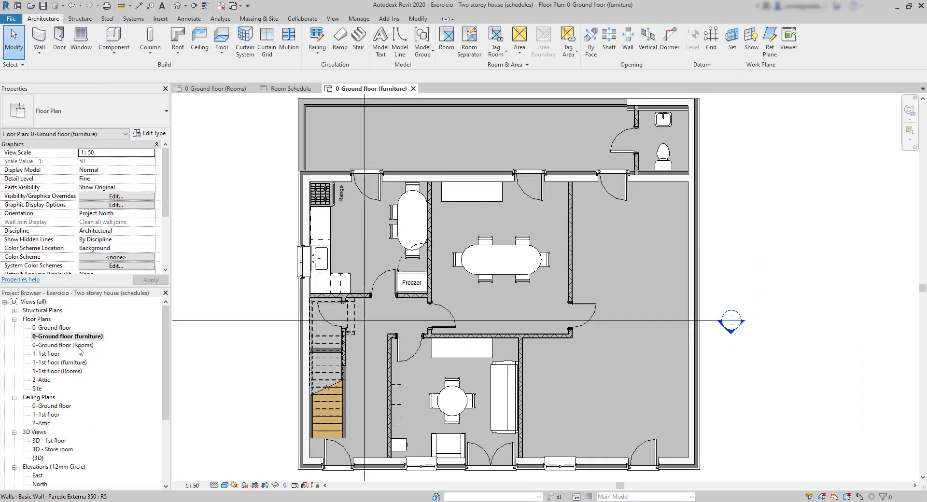
Review the Rooms and furniture floor plans of the ground floor and 1st floor, including the Dinning room element
double_click(78, 346)
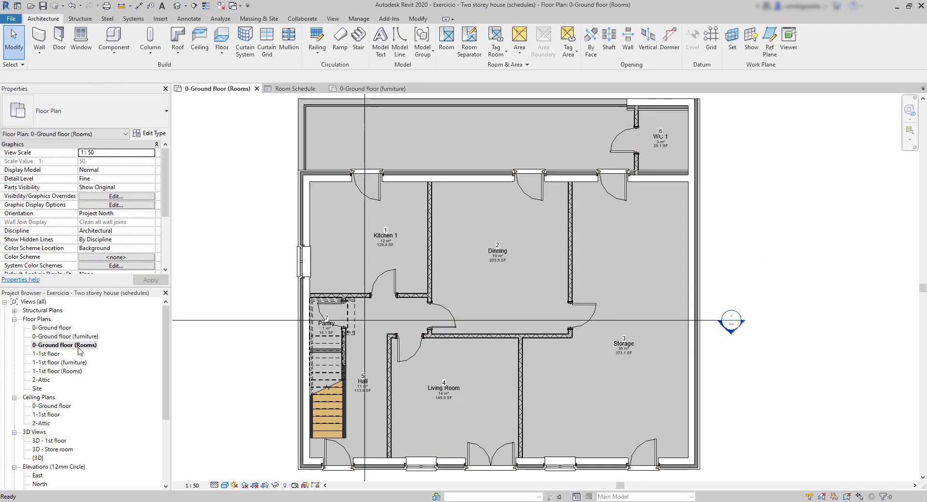
left_click(473, 290)
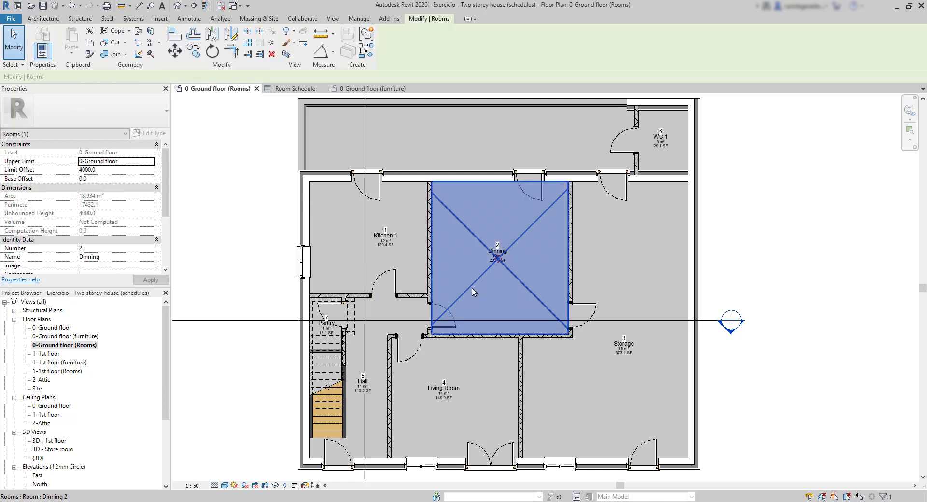
left_click(256, 276)
double_click(91, 337)
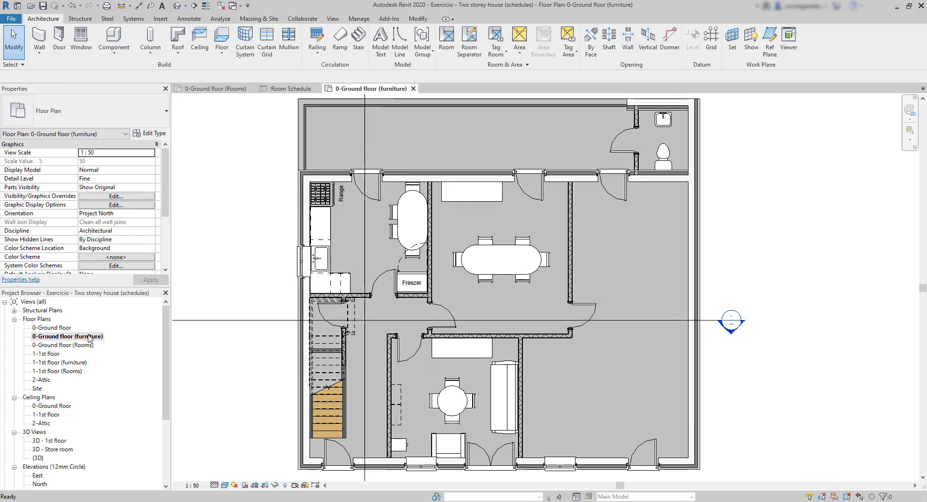
double_click(77, 362)
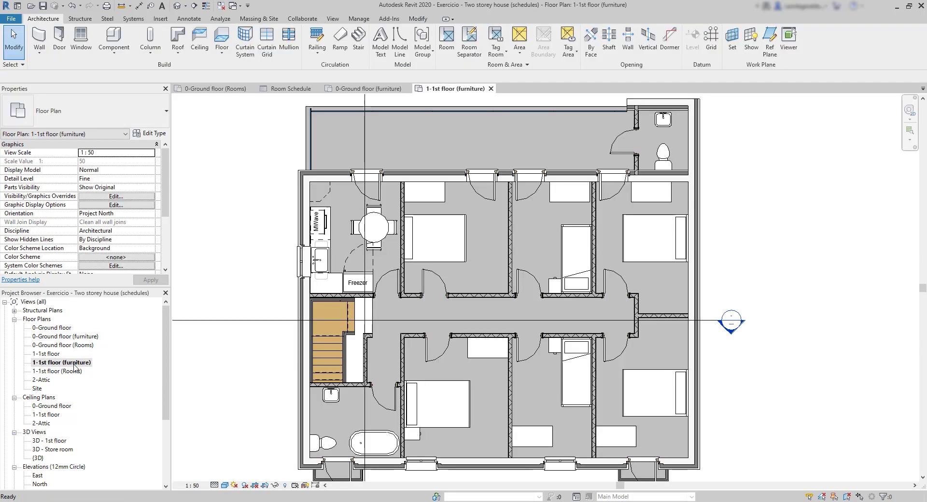
left_click(73, 372)
double_click(74, 373)
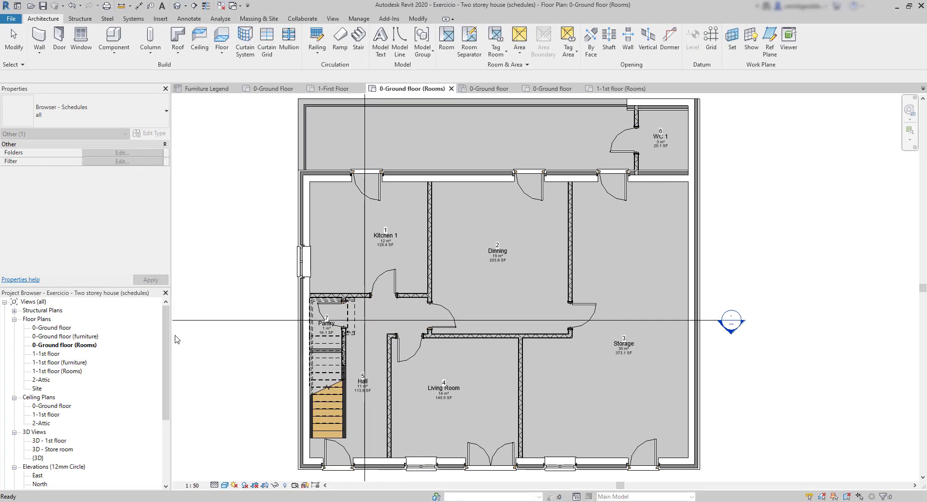
Start a new schedule for the Rooms category, named Room Schedule, that schedules building components
left_click_drag(164, 341, 163, 404)
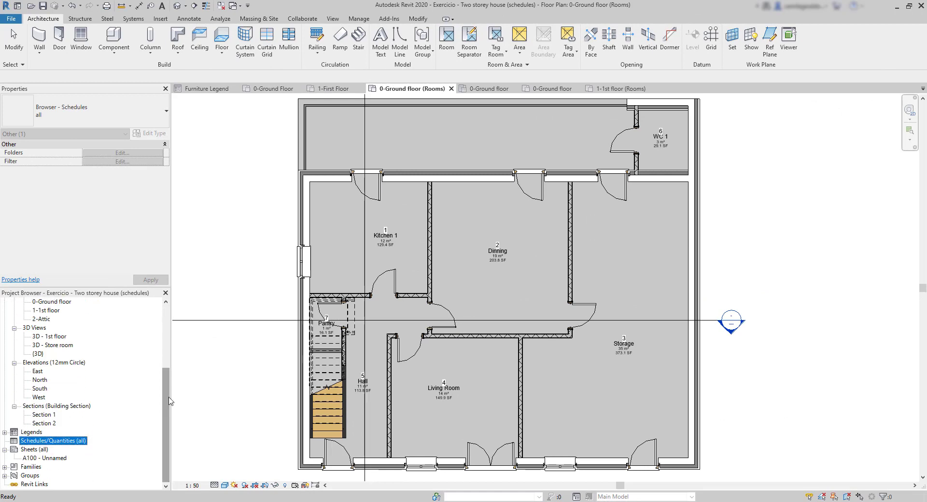
right_click(59, 443)
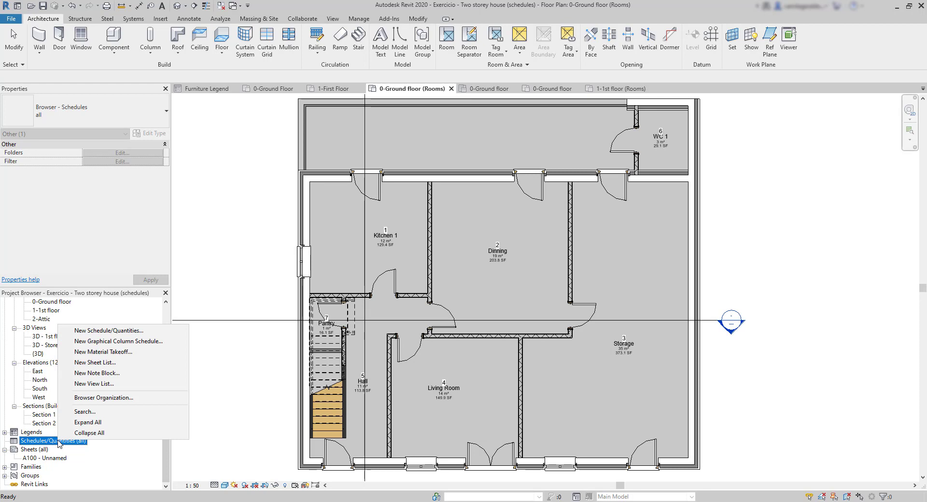
left_click(130, 331)
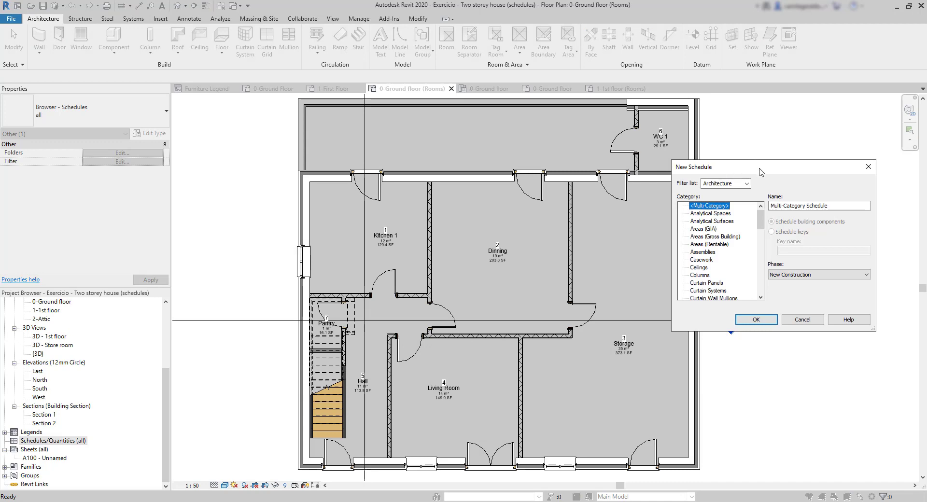
left_click_drag(761, 172, 624, 189)
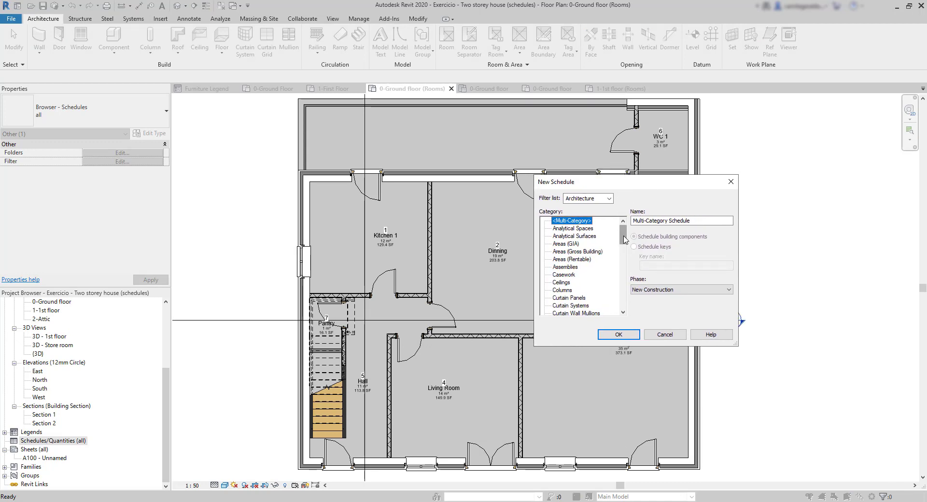
left_click_drag(624, 239, 623, 290)
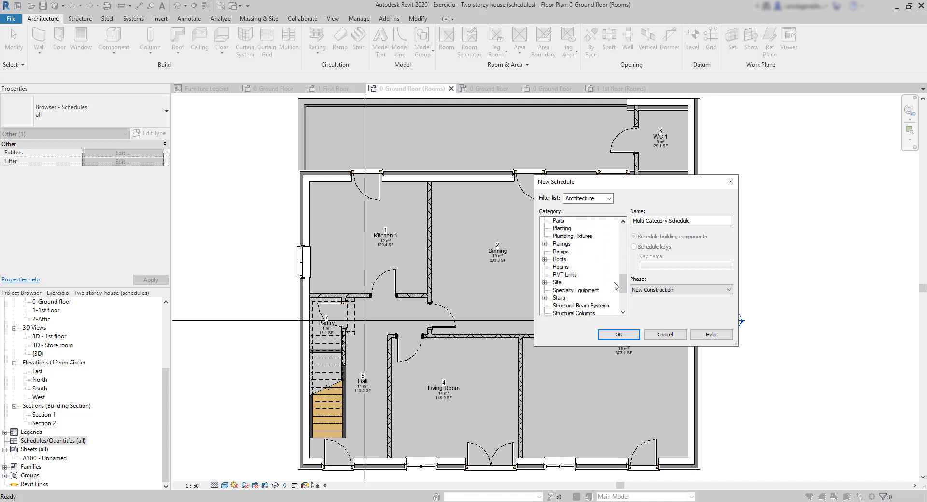
left_click(564, 268)
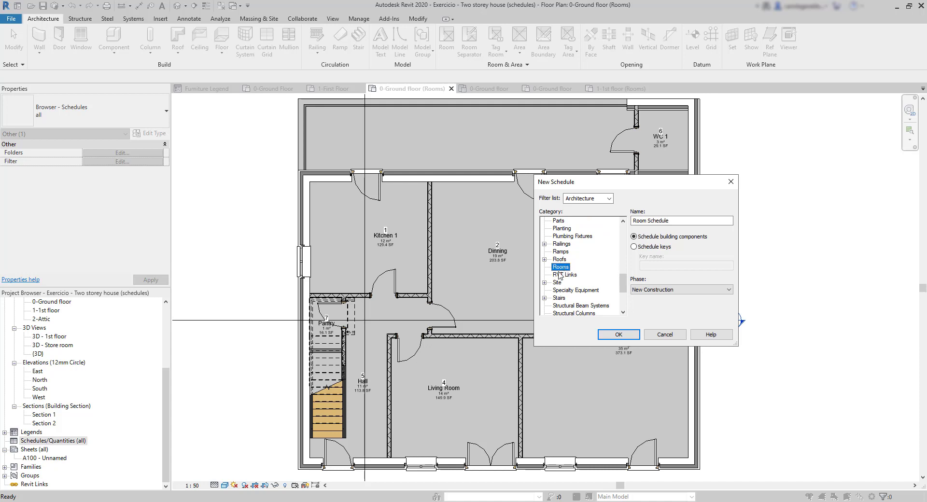
left_click(684, 220)
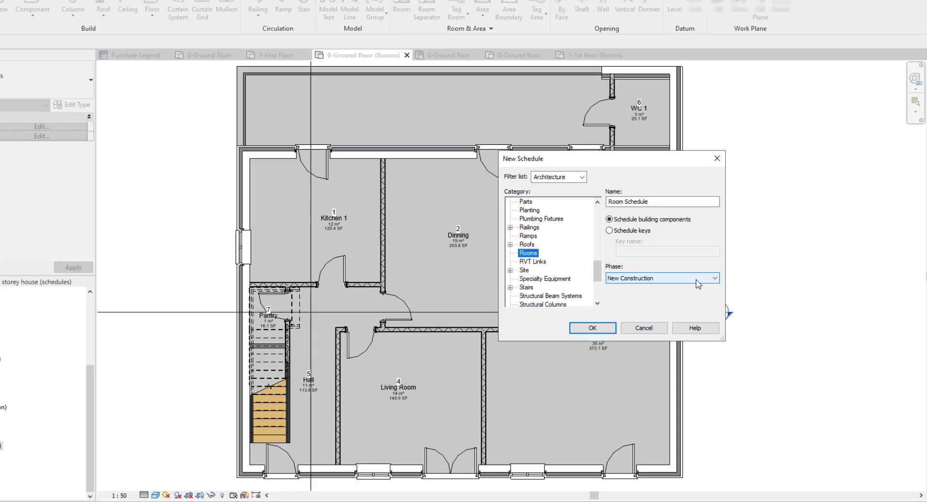
Check the phase of the 1-1st floor (Rooms) view and its elements, and create the schedule with the New Construction phase
left_click(713, 293)
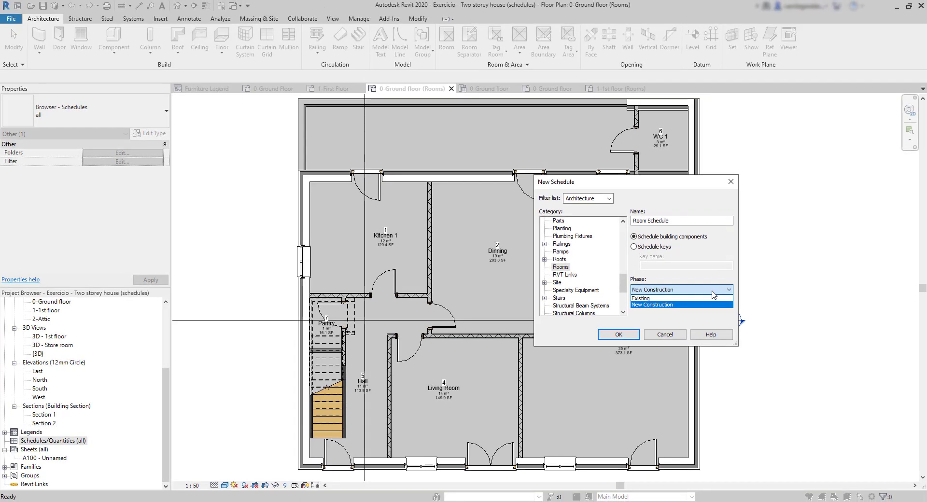
left_click(711, 291)
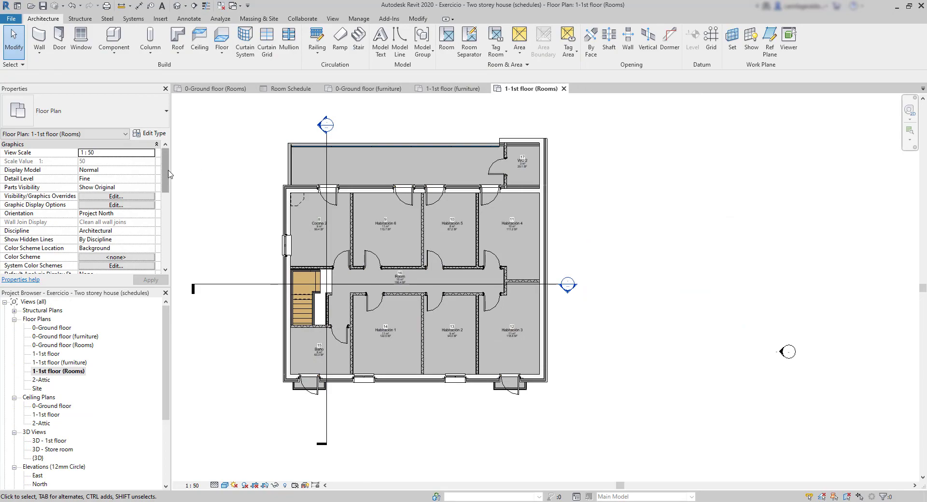
scroll(145, 207, "down", 10)
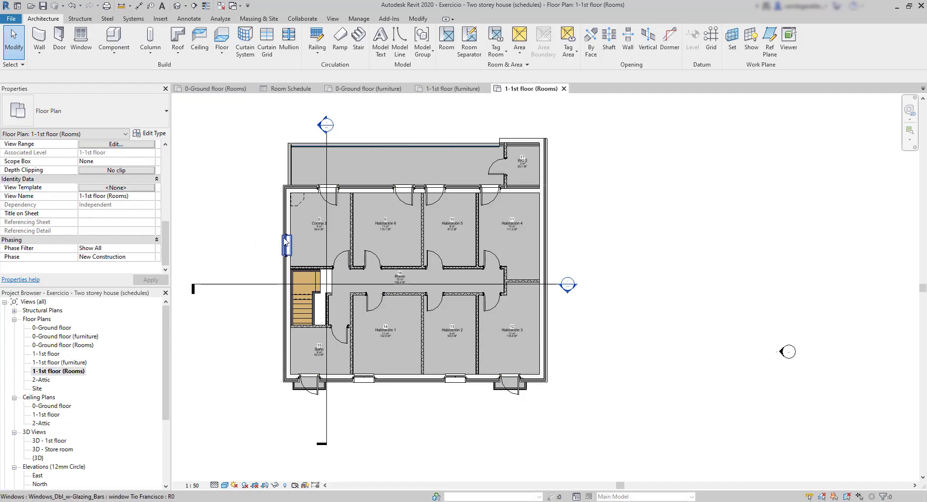
left_click(287, 245)
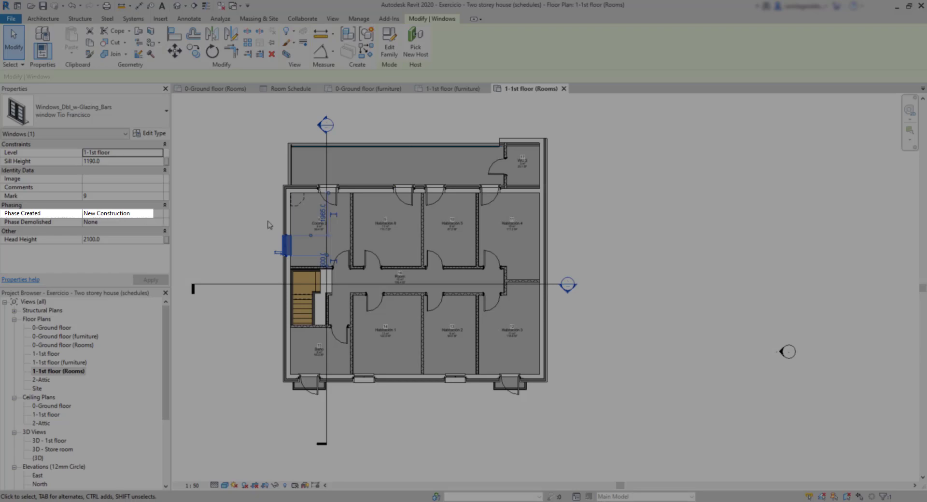
left_click(291, 222)
scroll(138, 236, "down", 5)
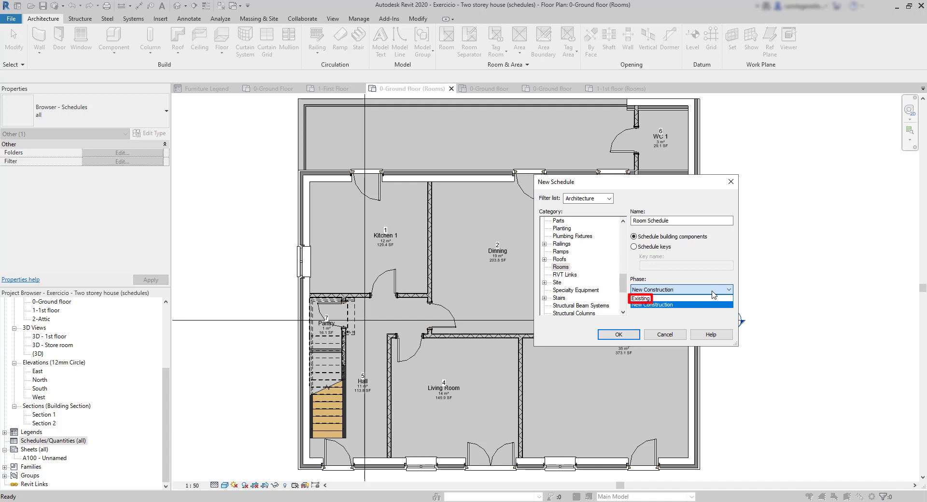
left_click(712, 292)
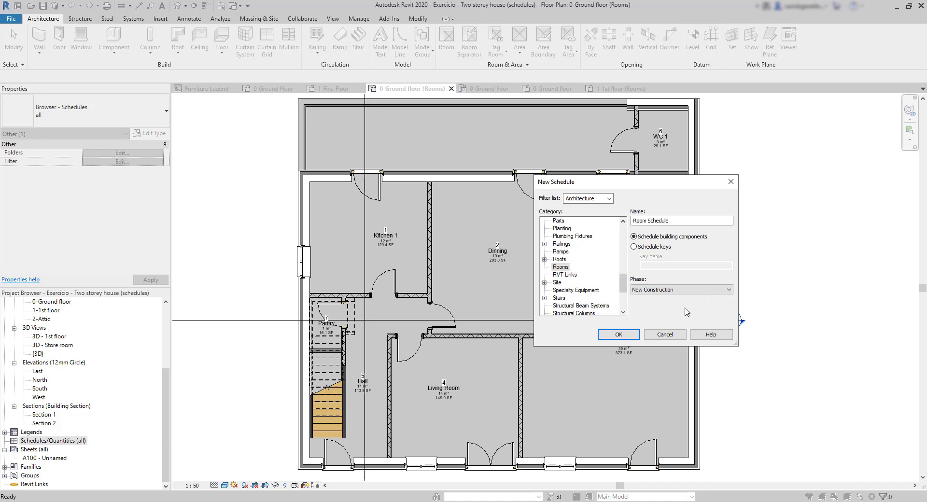
left_click(619, 335)
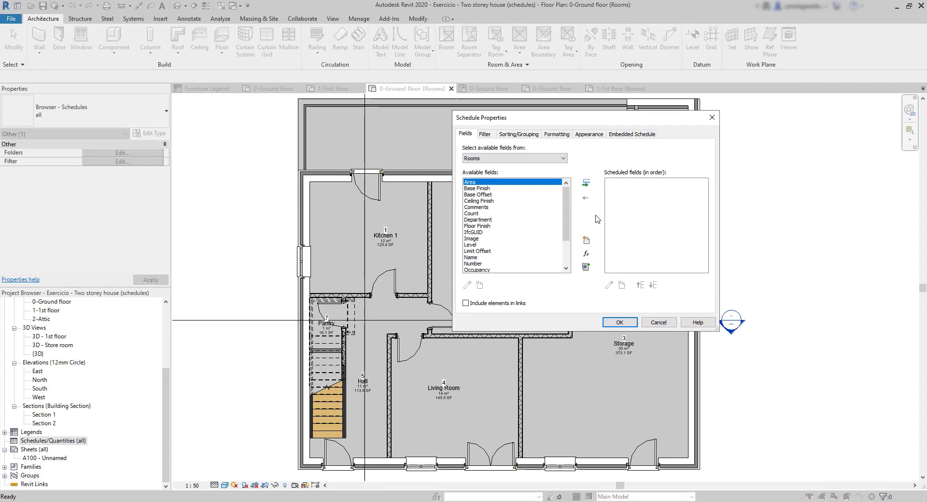
Add the Area, Name, Number and Level fields to the room schedule
left_click(586, 183)
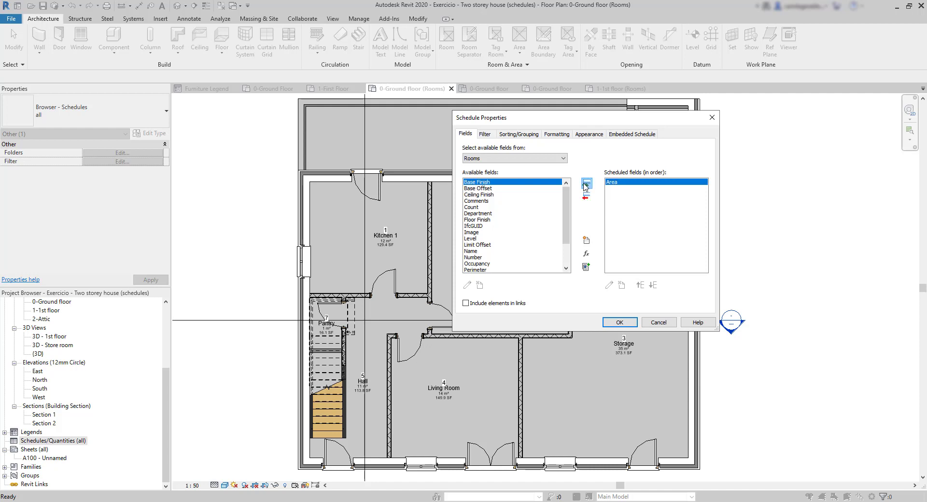
left_click(475, 252)
left_click(588, 184)
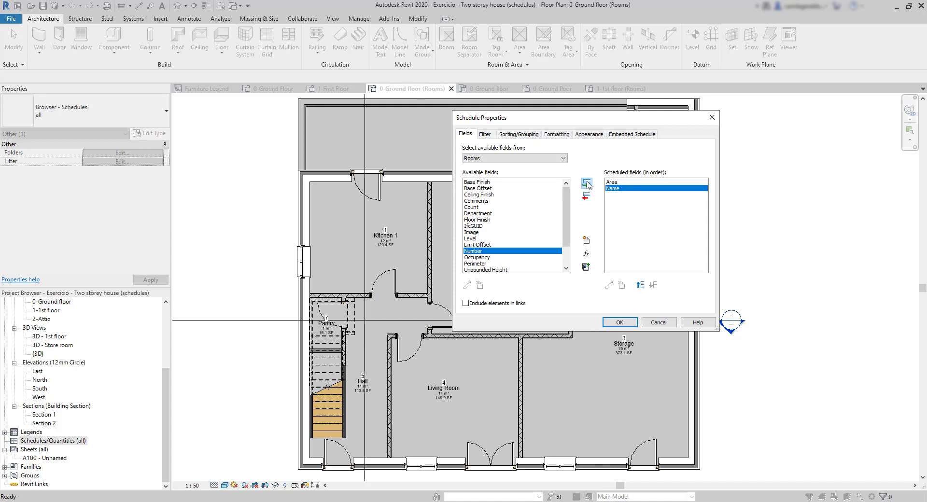
left_click(588, 184)
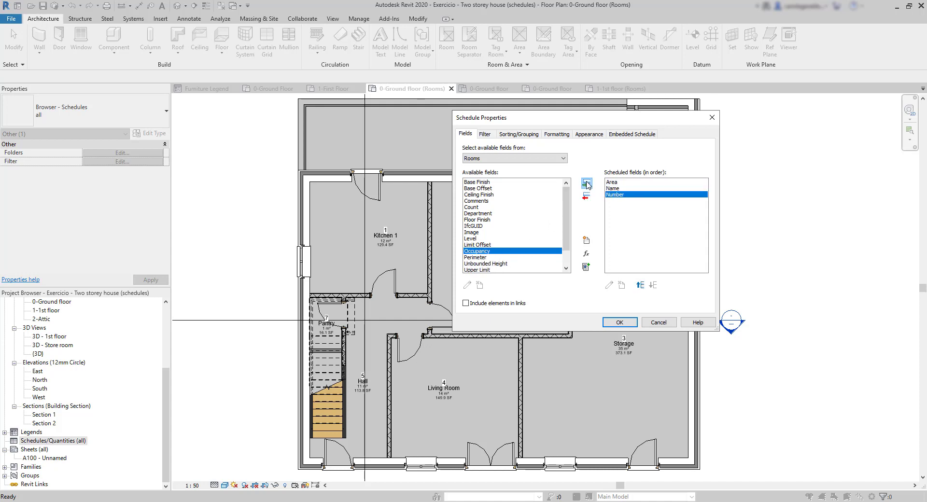
left_click(524, 239)
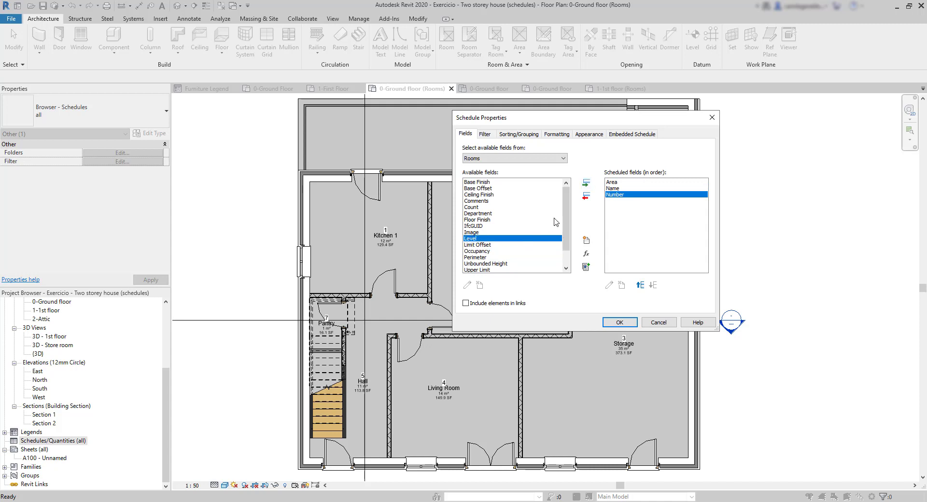
left_click(586, 183)
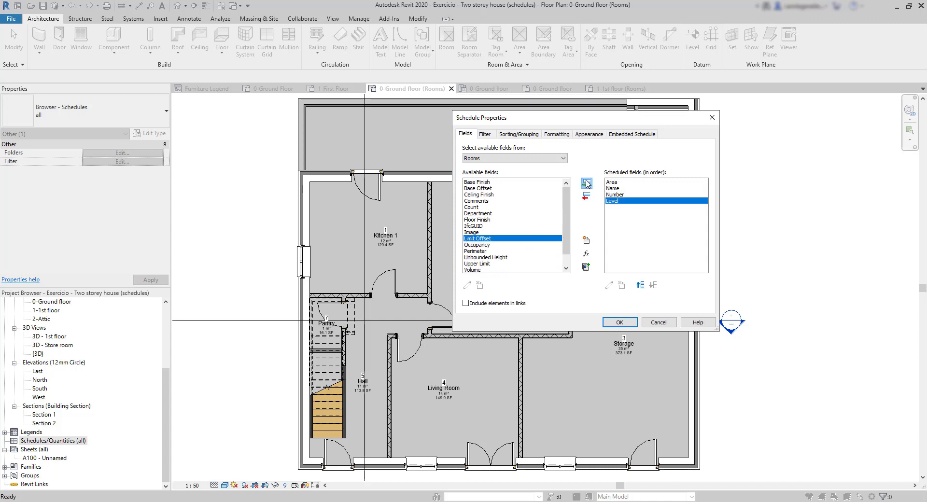
Reorder the scheduled fields to Number, Name, Level, Area and generate the room schedule
left_click(617, 194)
left_click(641, 285)
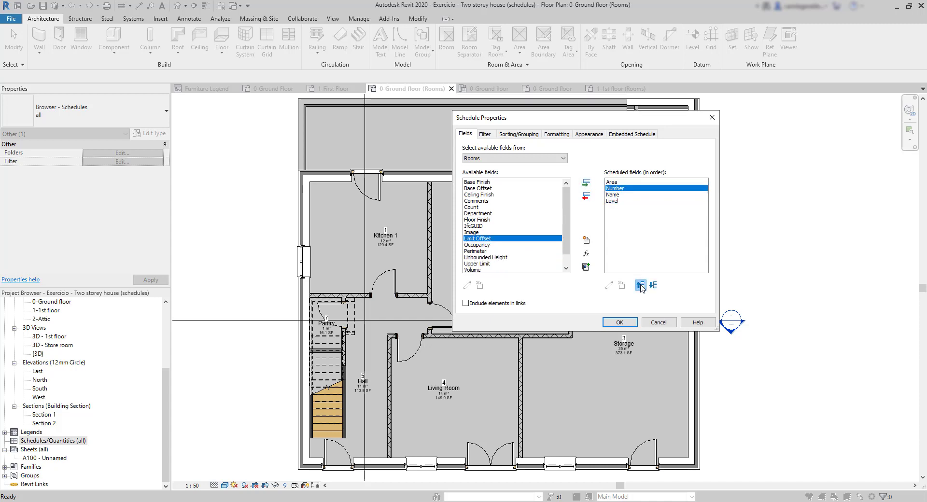
left_click(641, 285)
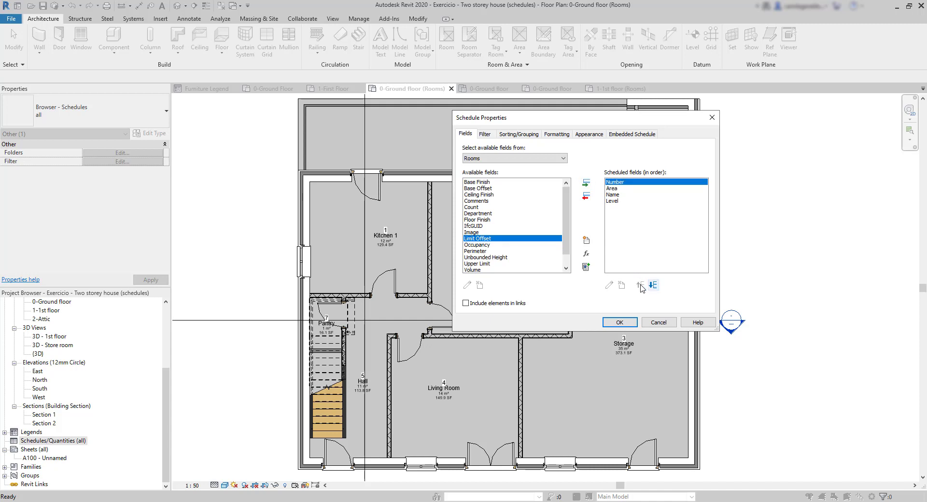
left_click(617, 189)
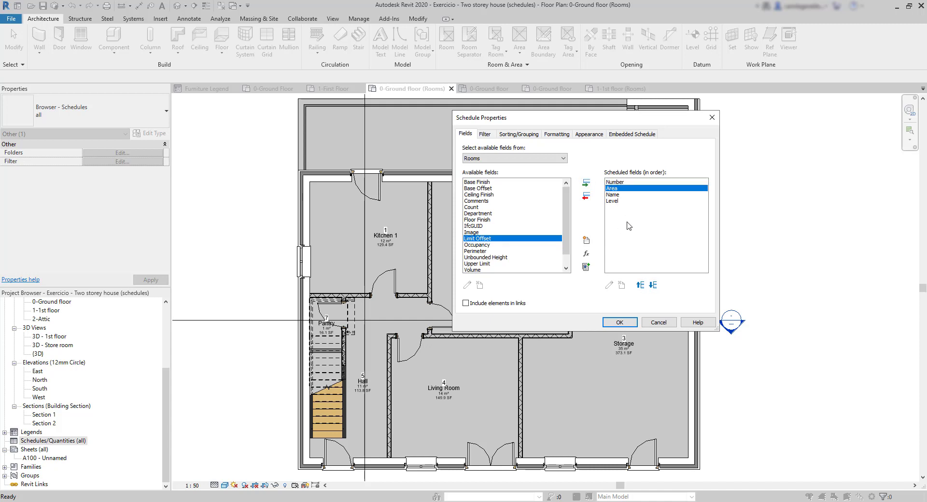
left_click(651, 286)
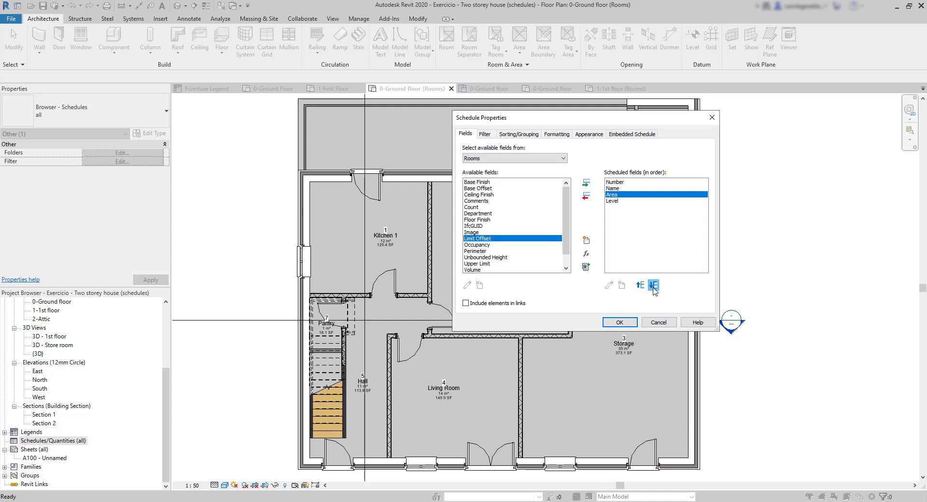
left_click(652, 286)
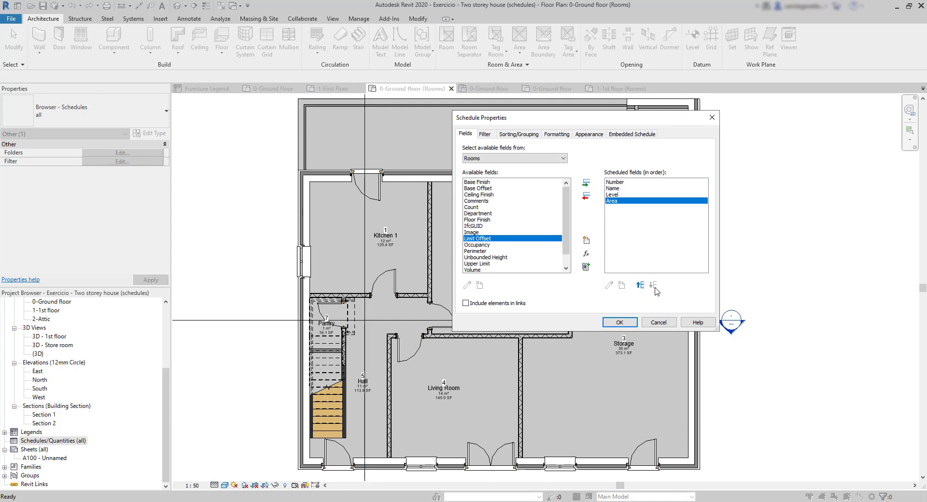
left_click(620, 322)
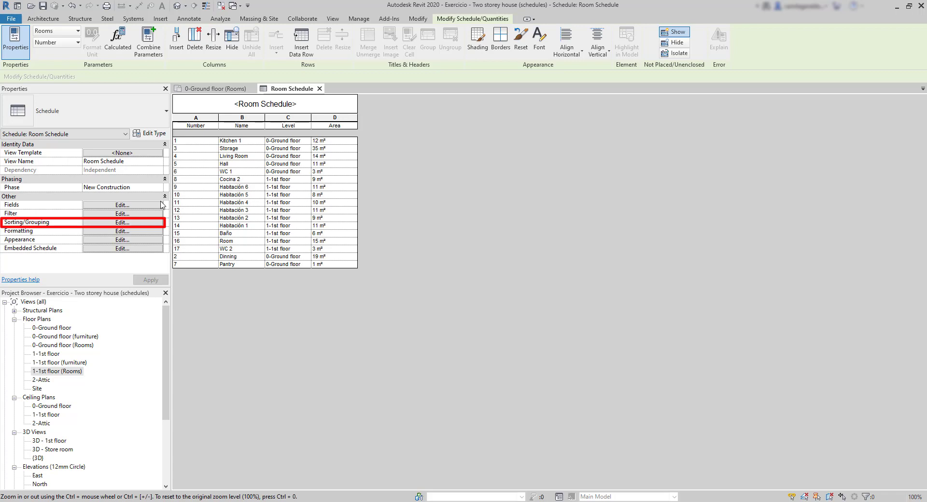
Sort the room schedule by Level and then by Number, both ascending
left_click(116, 223)
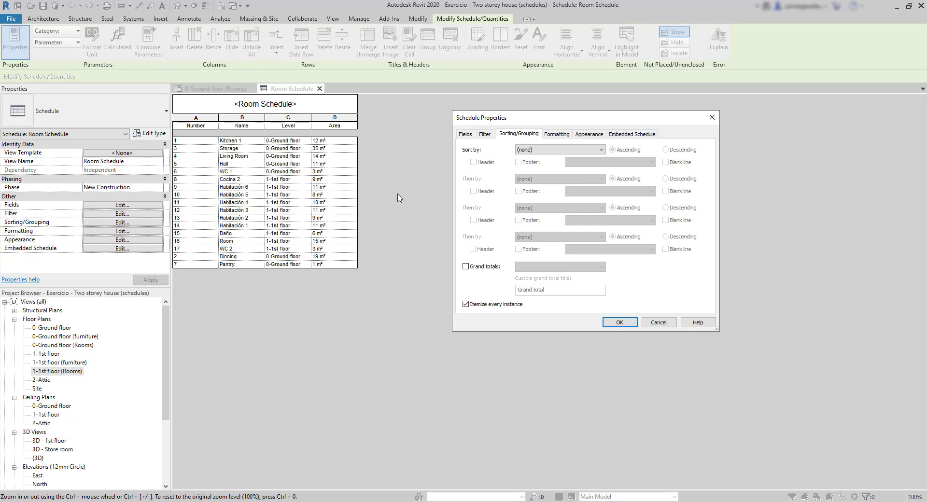
left_click(544, 151)
left_click(548, 165)
left_click(564, 149)
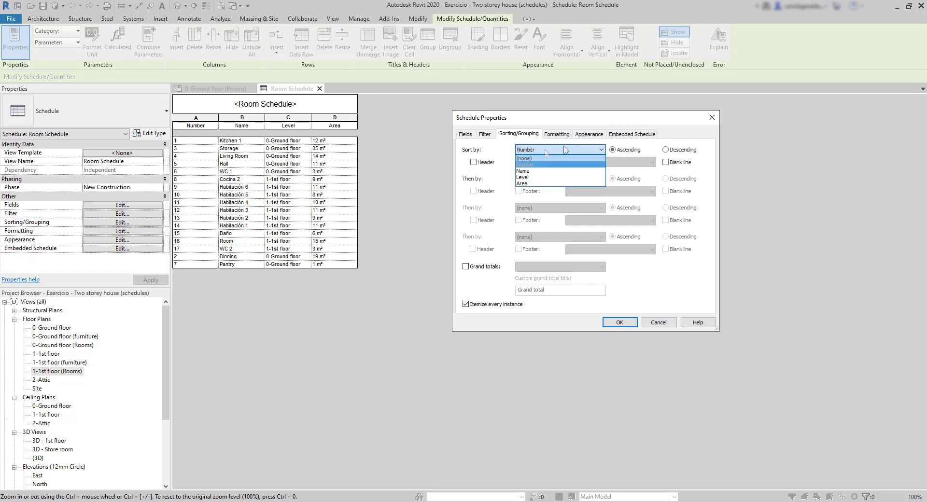
left_click(539, 179)
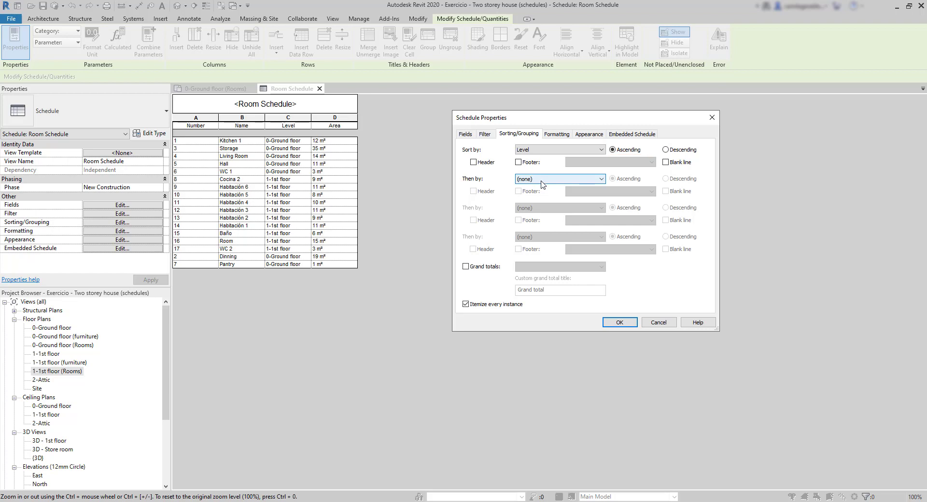
left_click(541, 181)
left_click(539, 194)
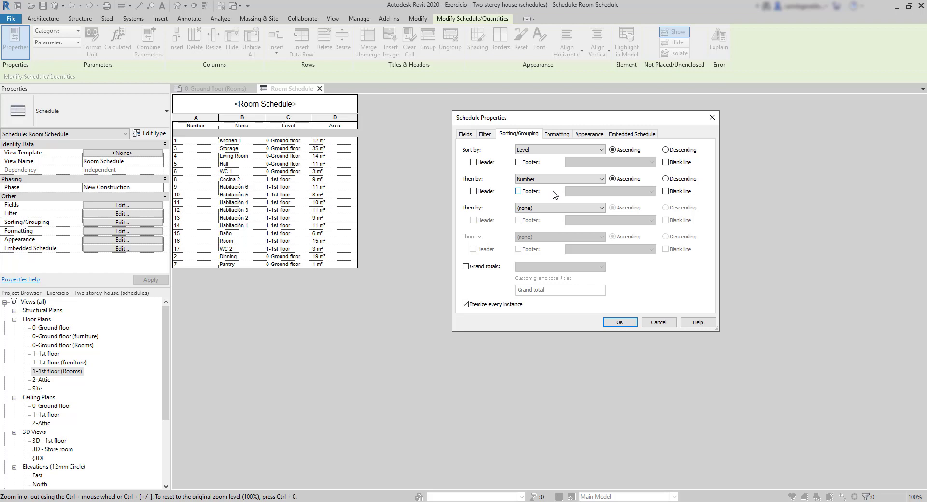
left_click(620, 323)
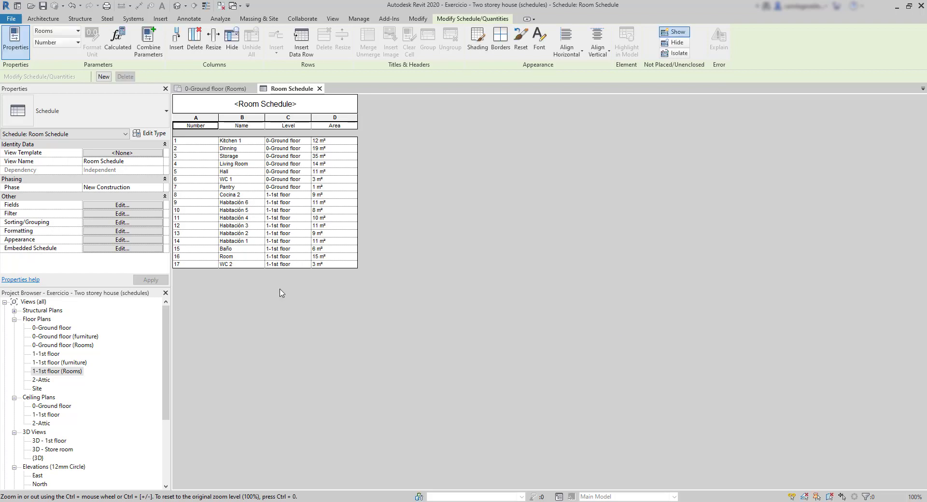
Give the Level grouping of the room schedule a header, a blank line and a footer with title, count, and totals
left_click(130, 222)
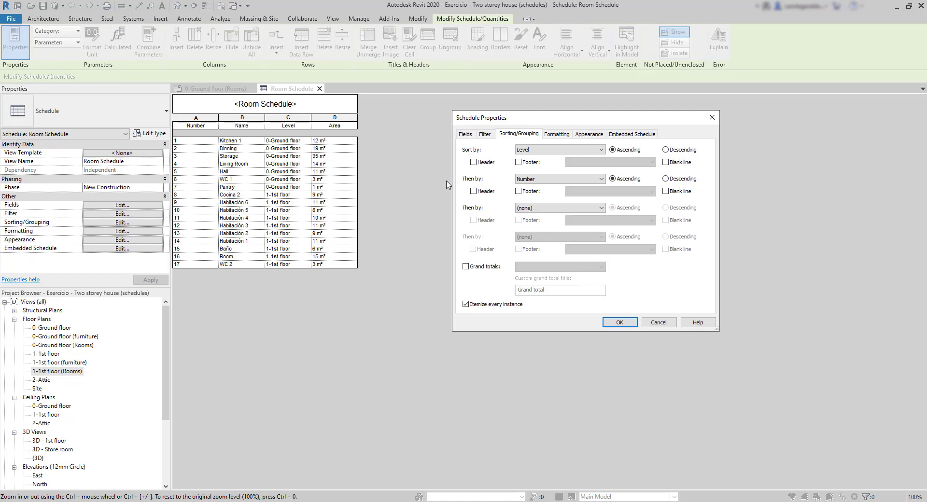
left_click(473, 163)
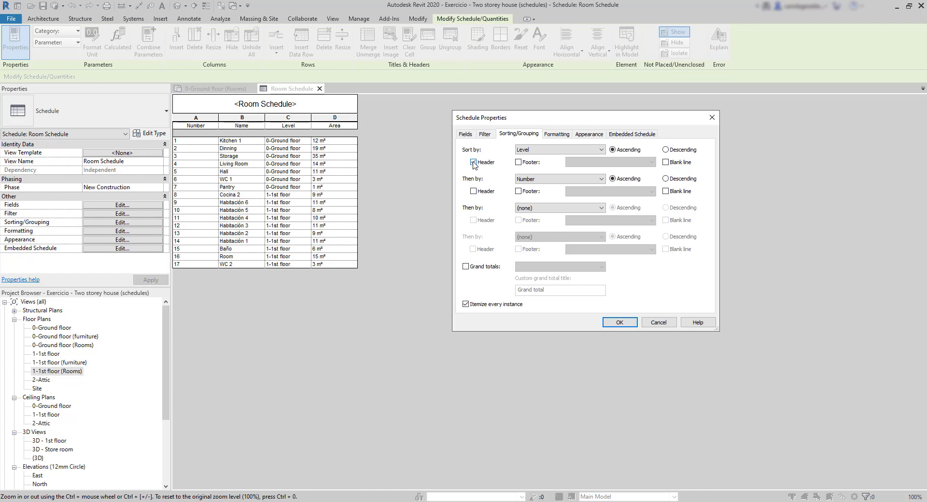
left_click(620, 322)
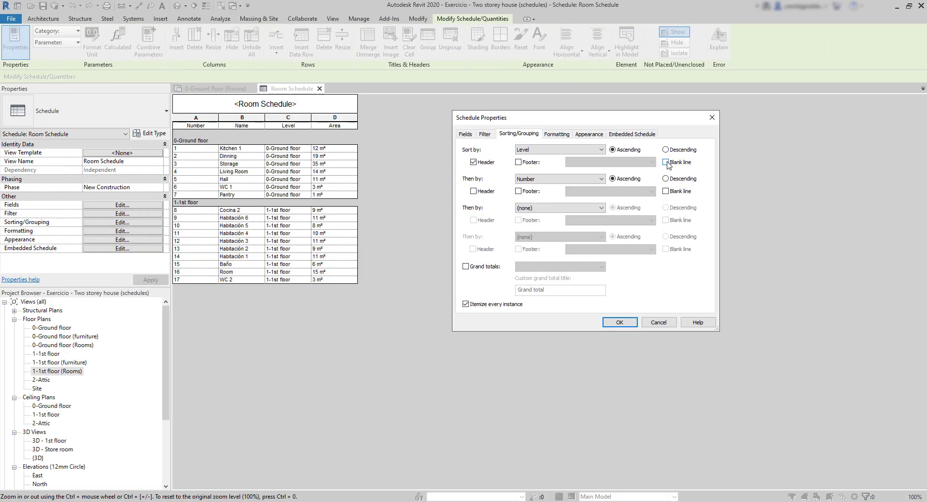
left_click(666, 162)
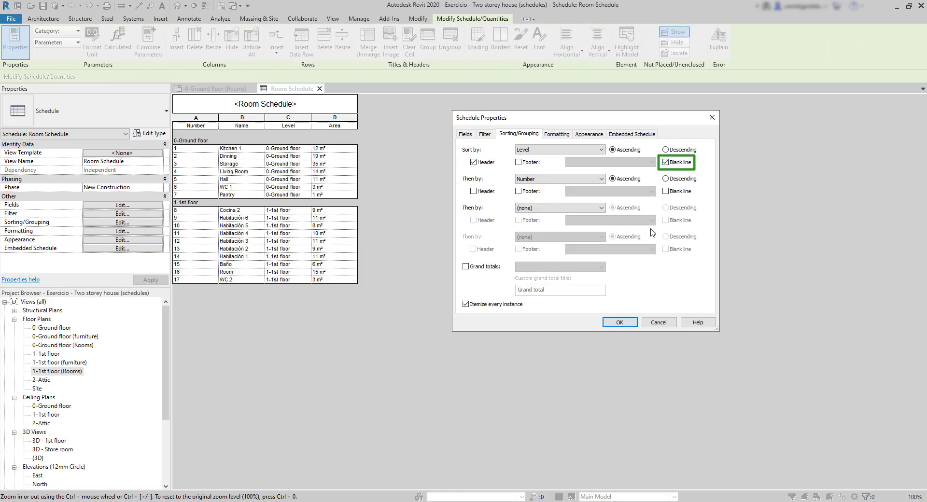
left_click(619, 323)
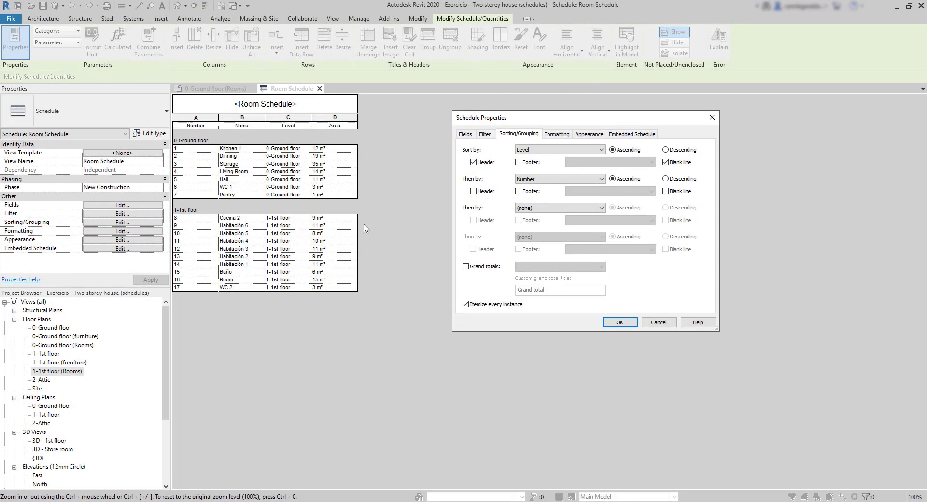
left_click(518, 163)
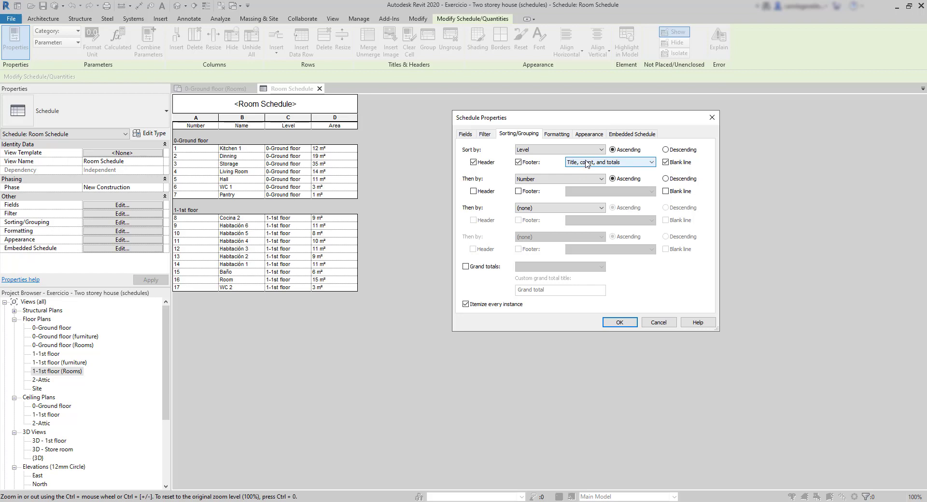
left_click(619, 322)
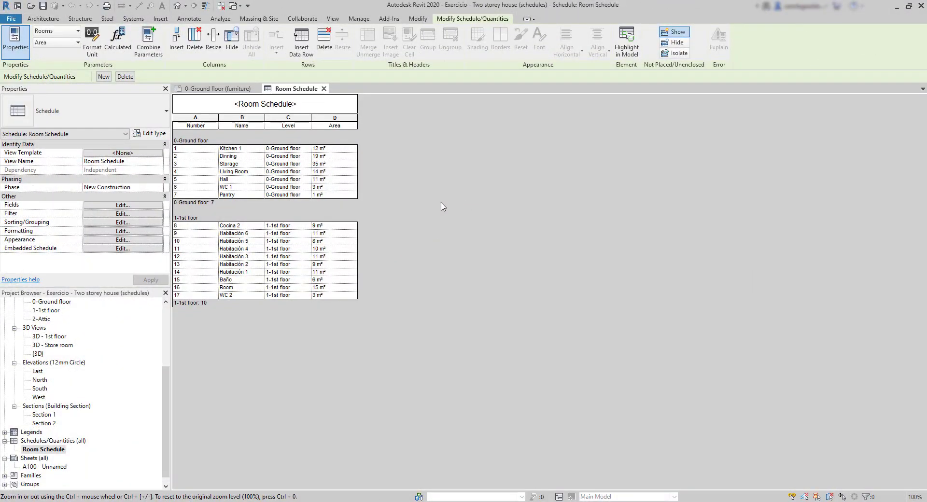
Format the Area field of the room schedule to calculate totals
left_click(114, 232)
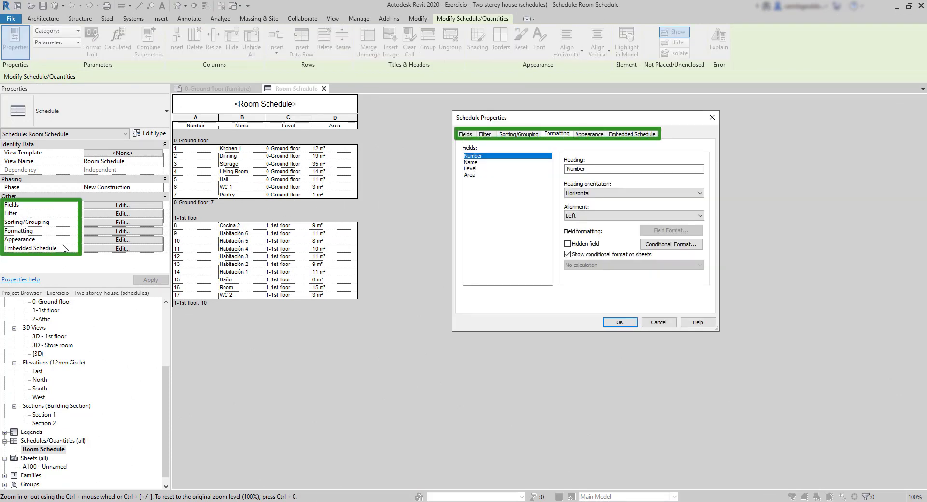
left_click(475, 175)
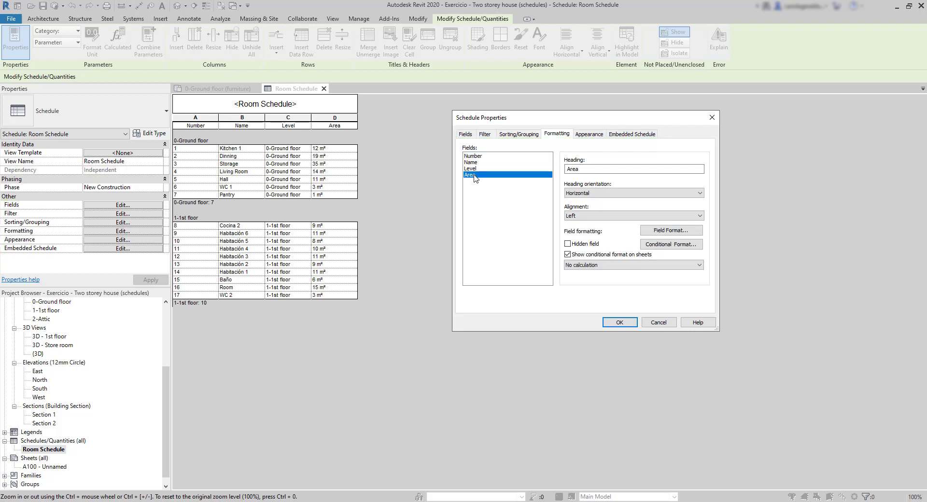
left_click(618, 268)
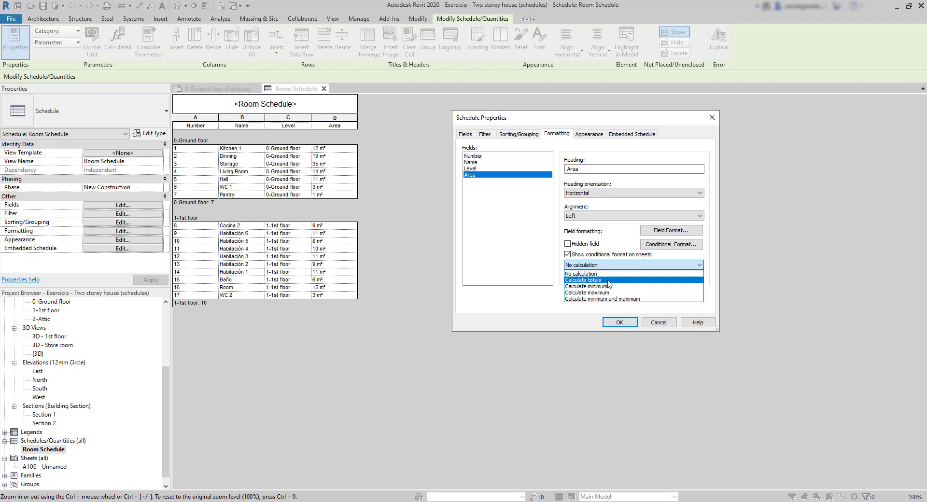
left_click(608, 281)
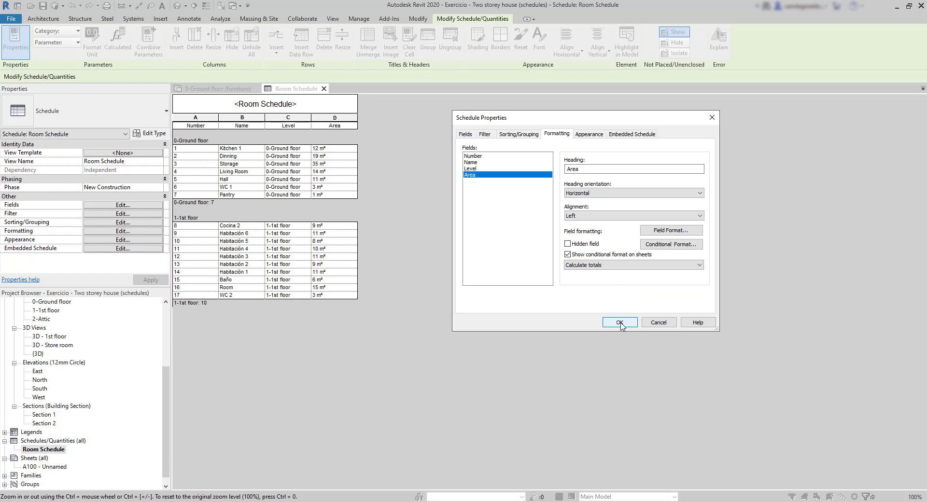
left_click(620, 323)
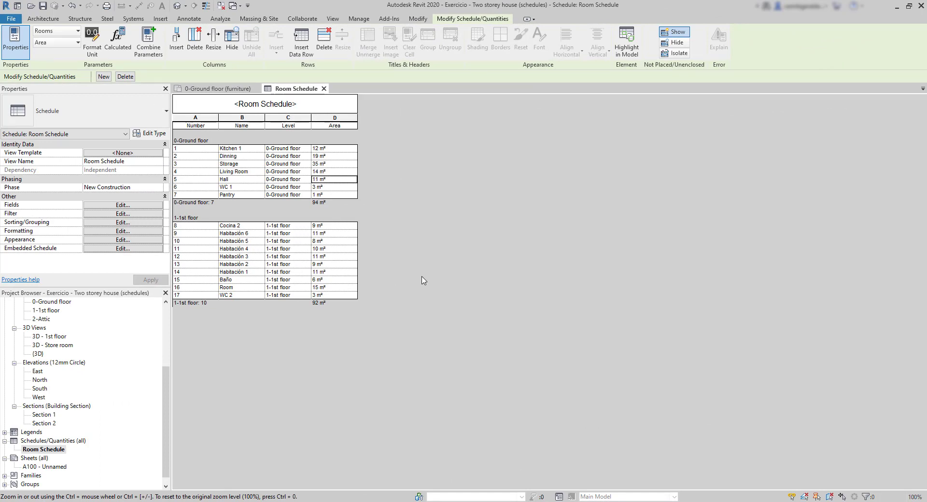
Select the Storage room's row in the room schedule and check the matching room in the 0-Ground floor (furniture) plan
left_click(338, 164)
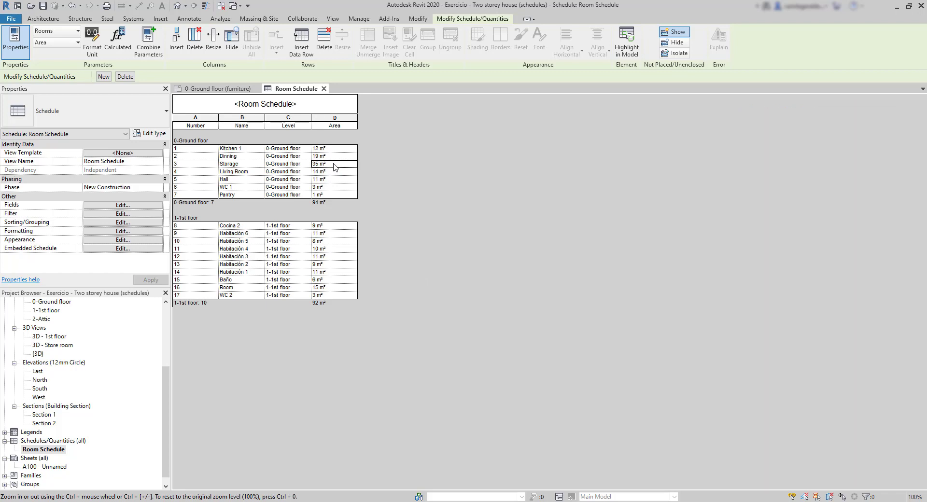
left_click(213, 89)
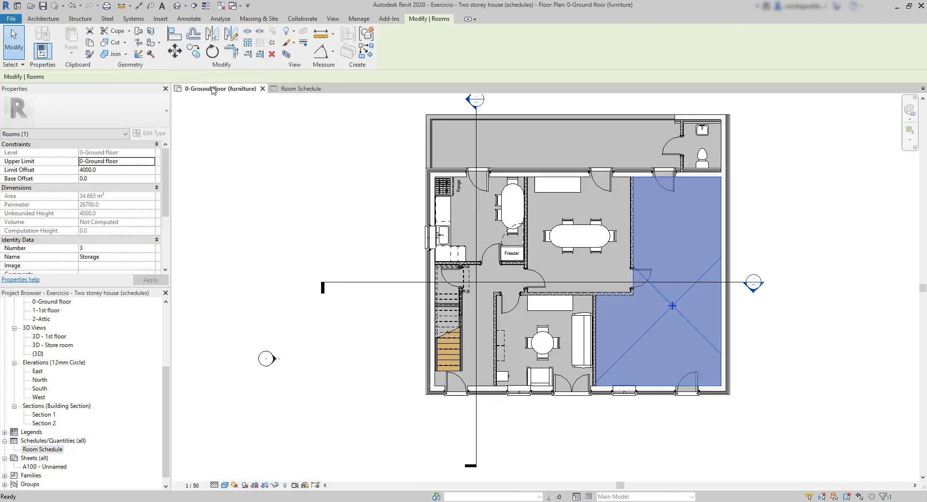
left_click(308, 90)
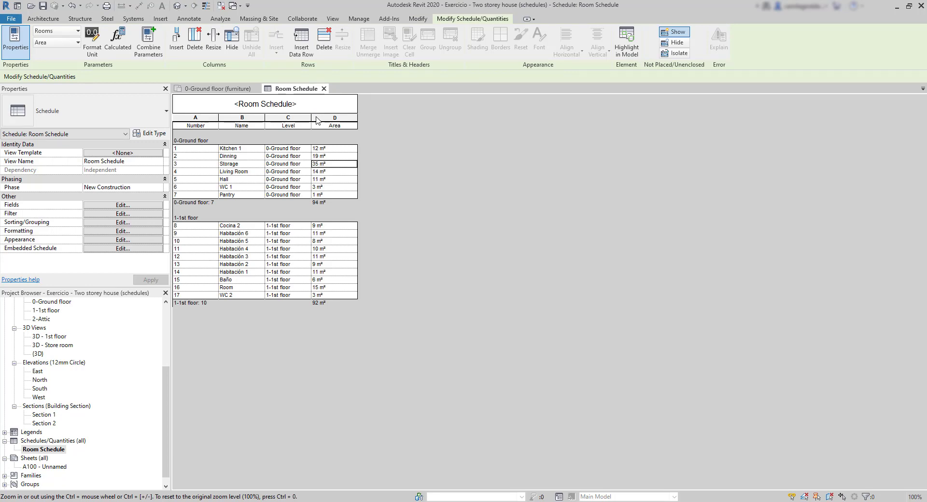
Review the title text styles in the room schedule's appearance settings, keeping Schedule Default
left_click(123, 239)
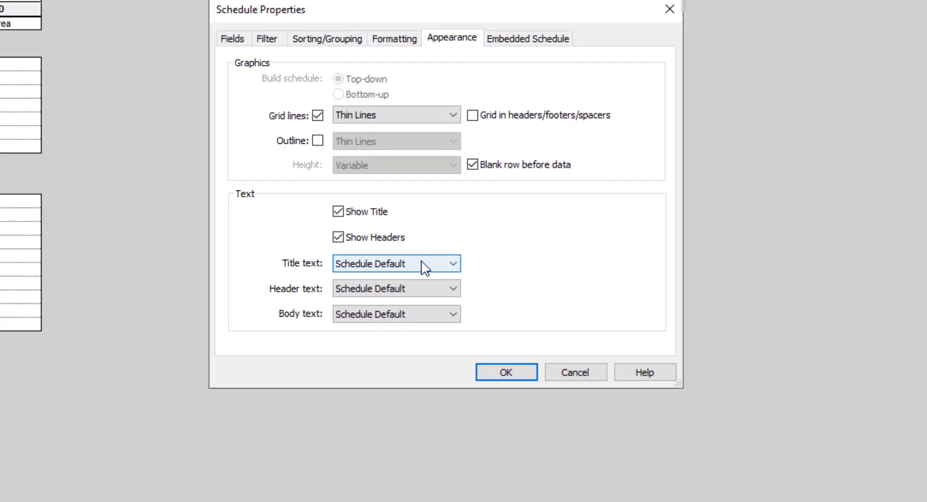
left_click(424, 267)
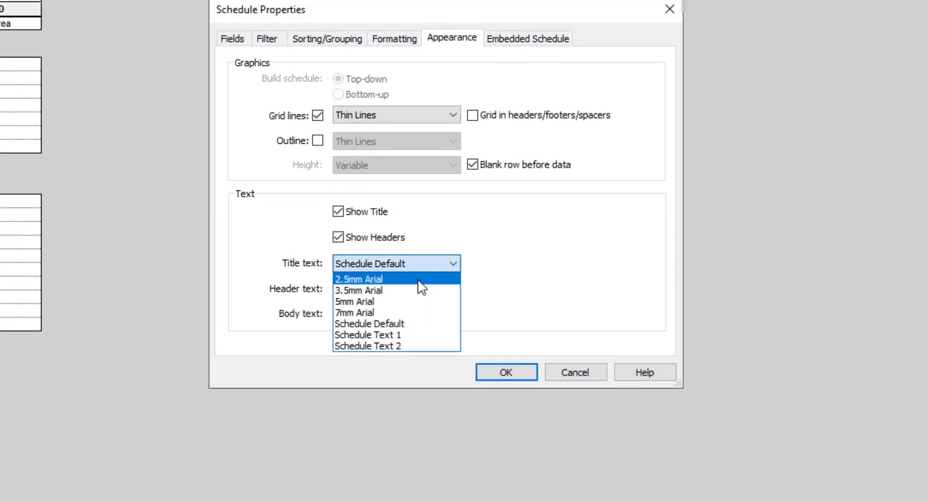
left_click(414, 324)
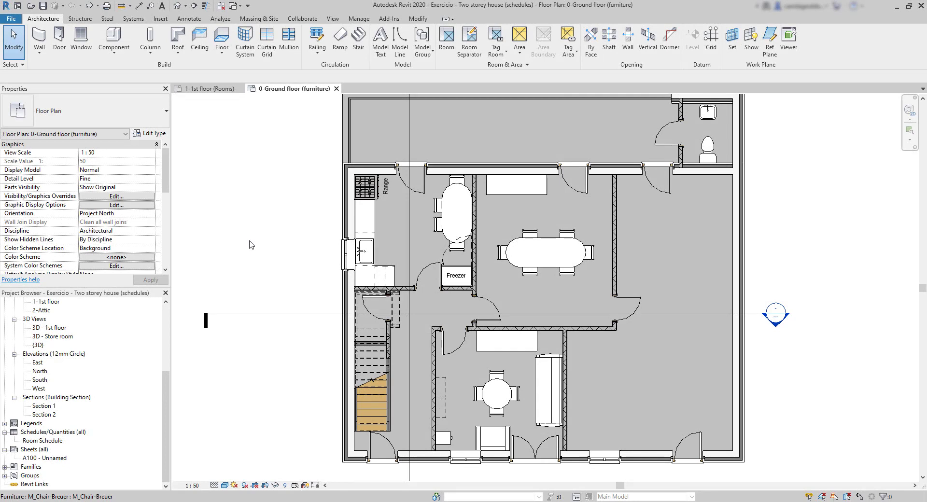
Create a new Furniture schedule of building components in the New Construction phase
left_click(61, 433)
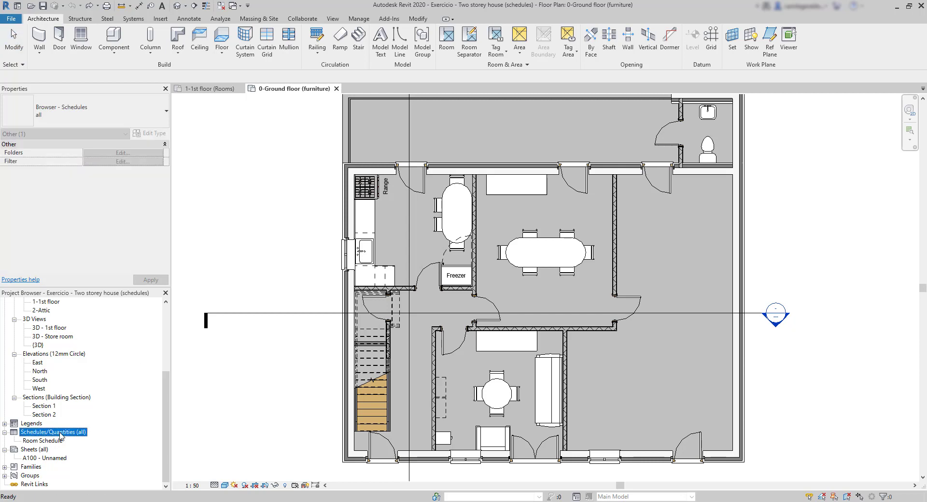
right_click(61, 433)
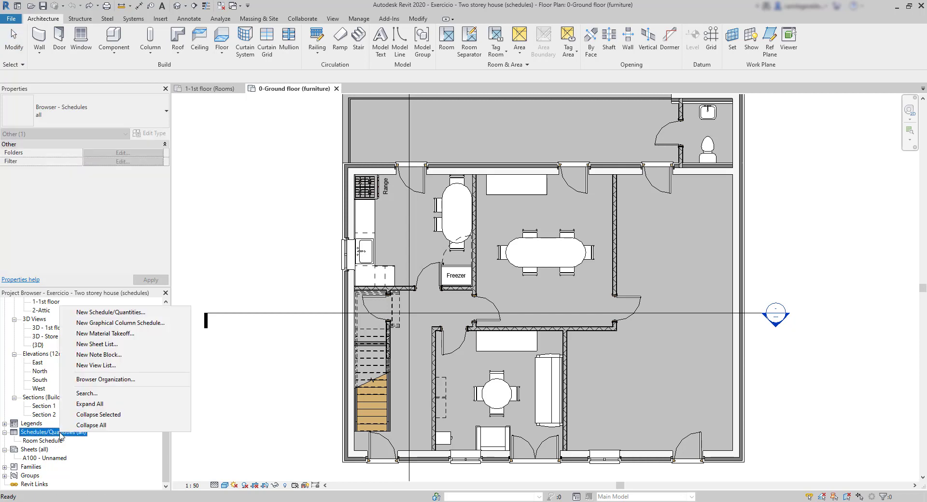
left_click(147, 314)
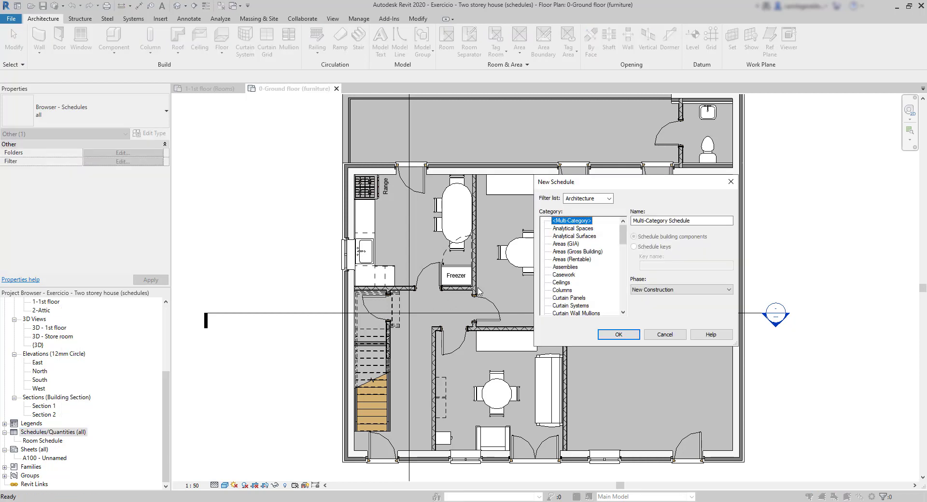
left_click_drag(622, 234, 623, 260)
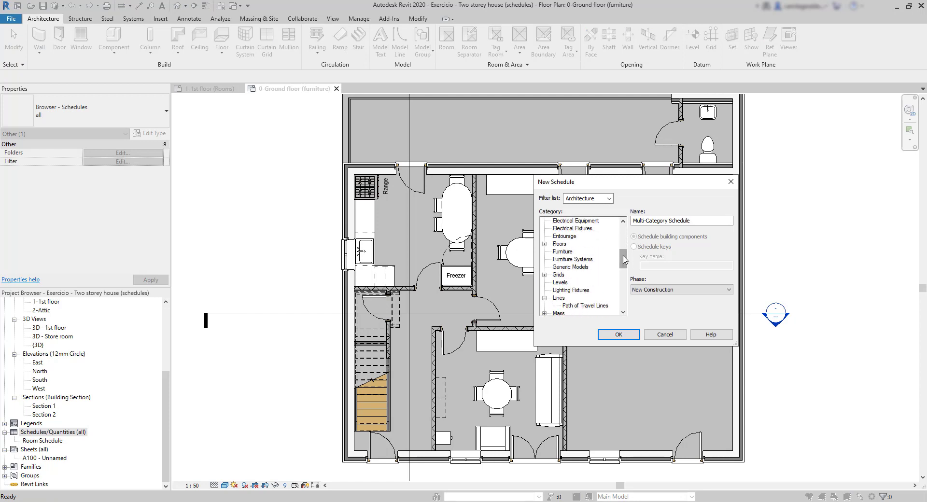
left_click(570, 253)
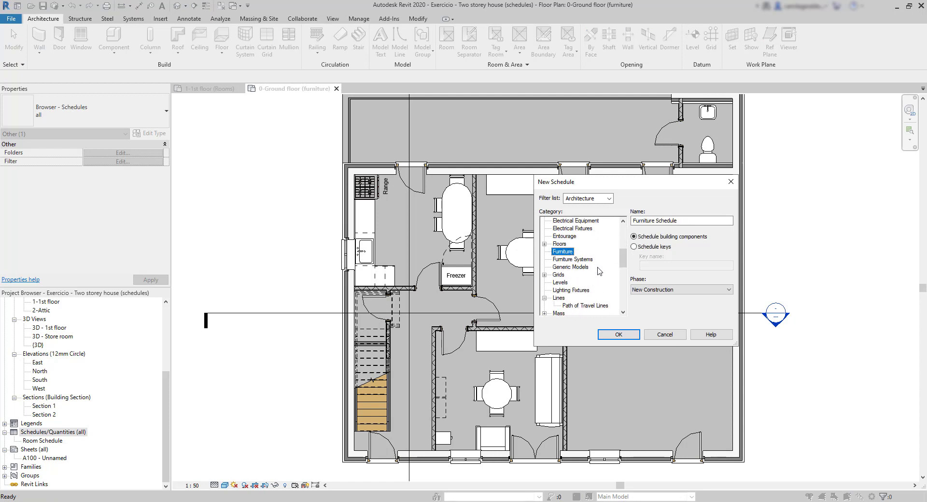
left_click(618, 335)
Add the Family and Type, Count and Cost fields and generate the furniture schedule
left_click(587, 184)
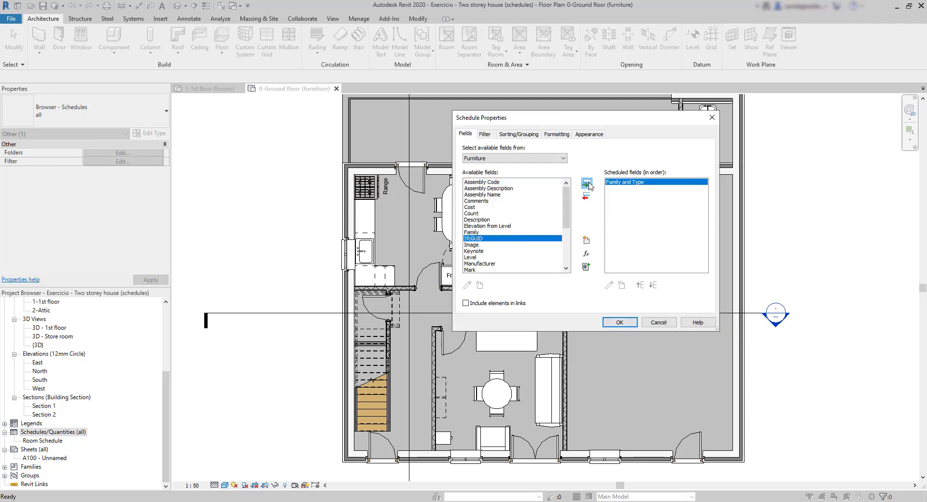
left_click(474, 214)
left_click(586, 184)
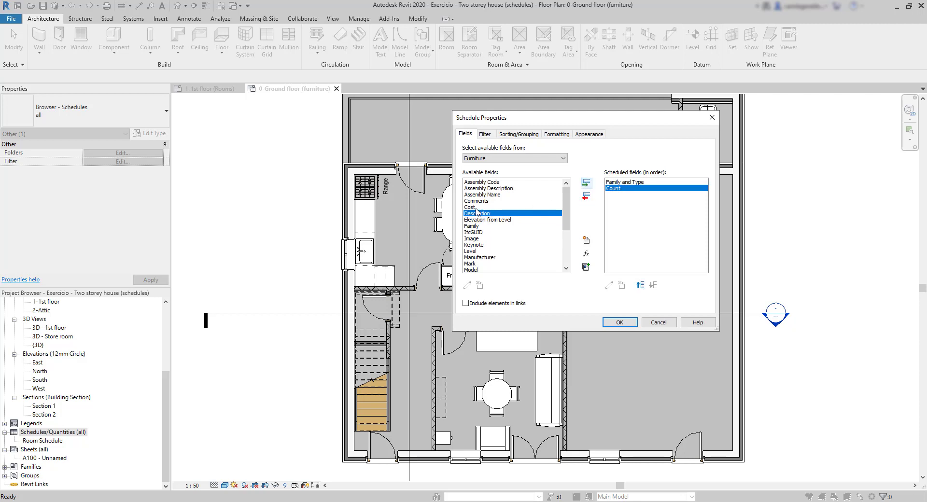
left_click(586, 184)
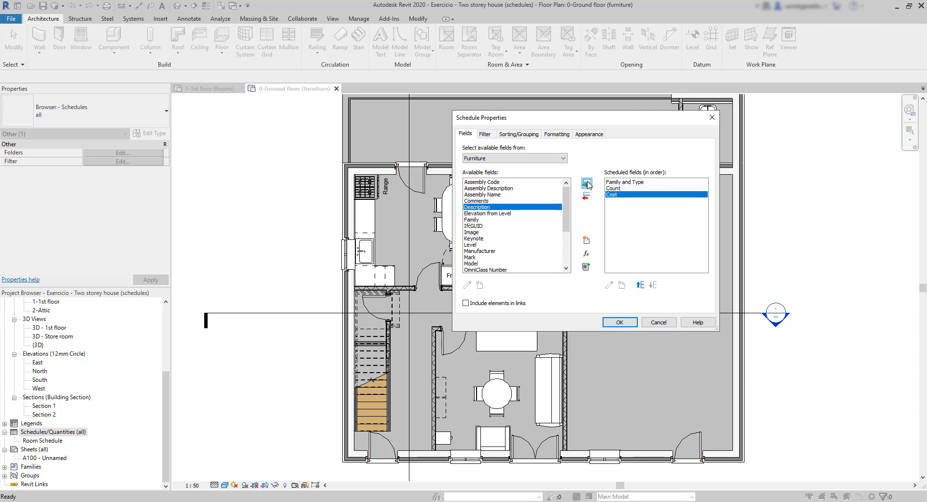
left_click(620, 323)
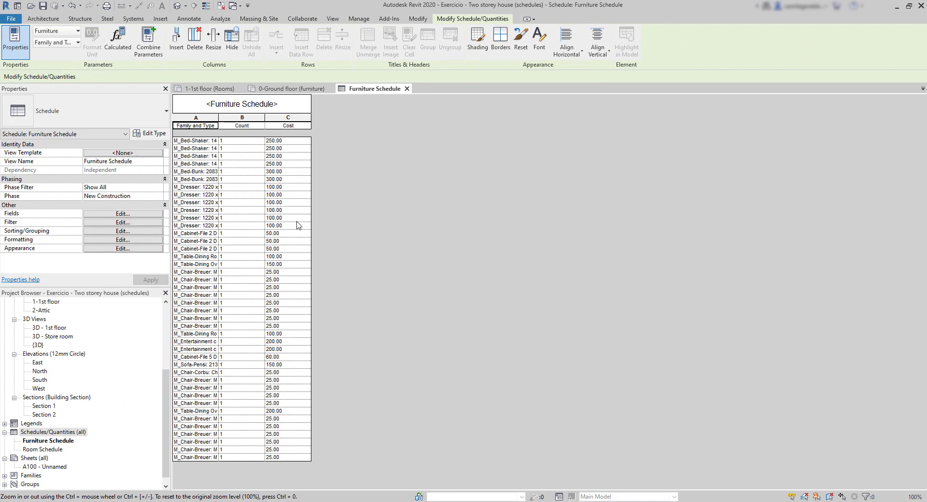
Sort the furniture schedule by Family and Type without itemizing every instance, and widen the Family and Type column to fit the full names
left_click(118, 232)
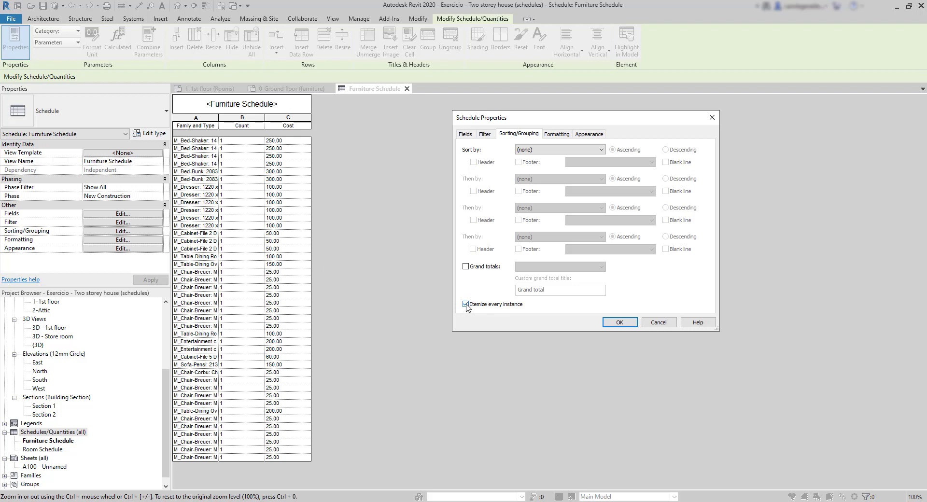
left_click(466, 305)
left_click(550, 150)
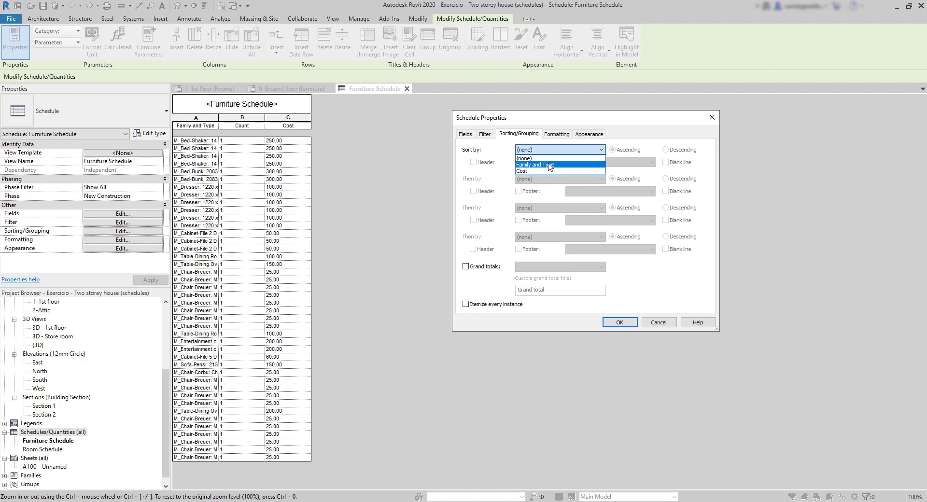
left_click(549, 165)
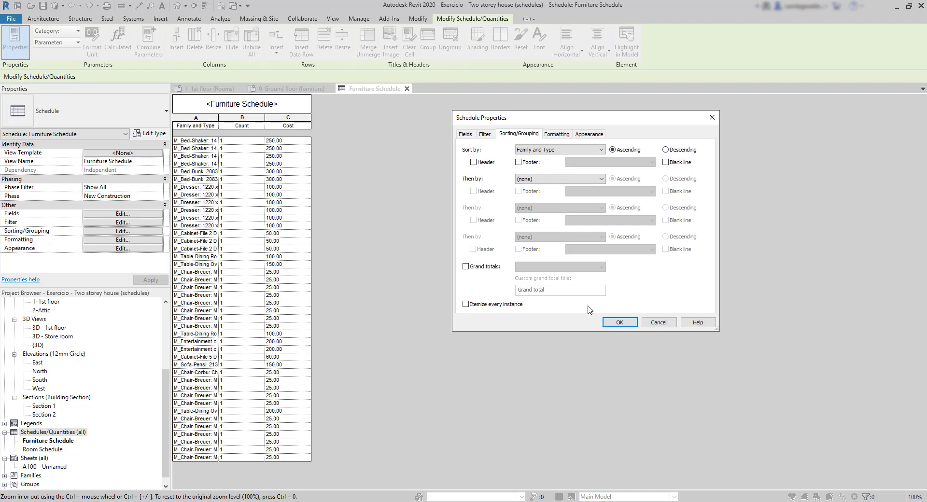
left_click(615, 323)
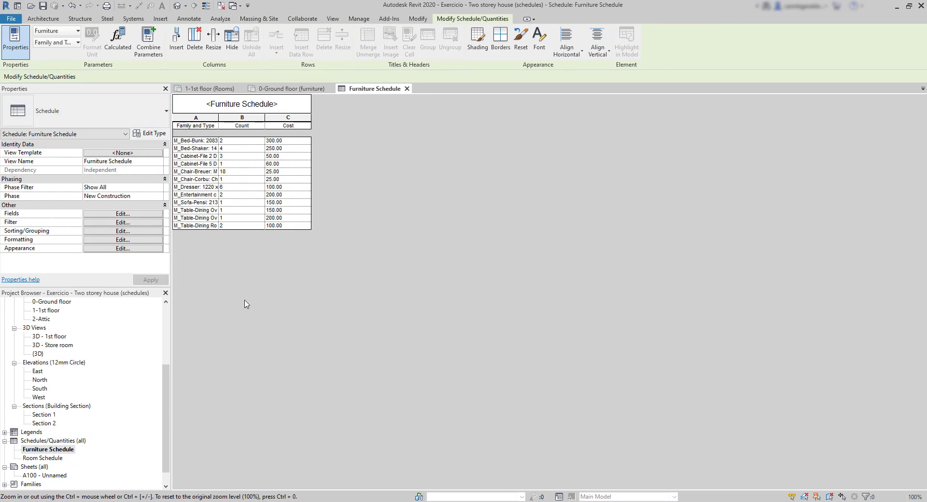
left_click(264, 279)
left_click_drag(218, 126, 292, 125)
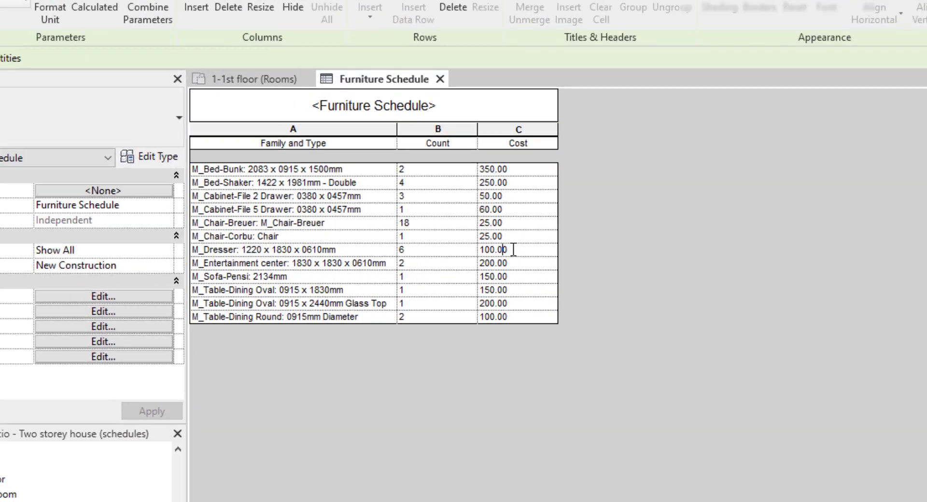
Set the cost of the M_Dresser: 1220 x 1830 x 0610mm type to 50 in the furniture schedule and apply it to all its elements
left_click_drag(514, 249, 467, 253)
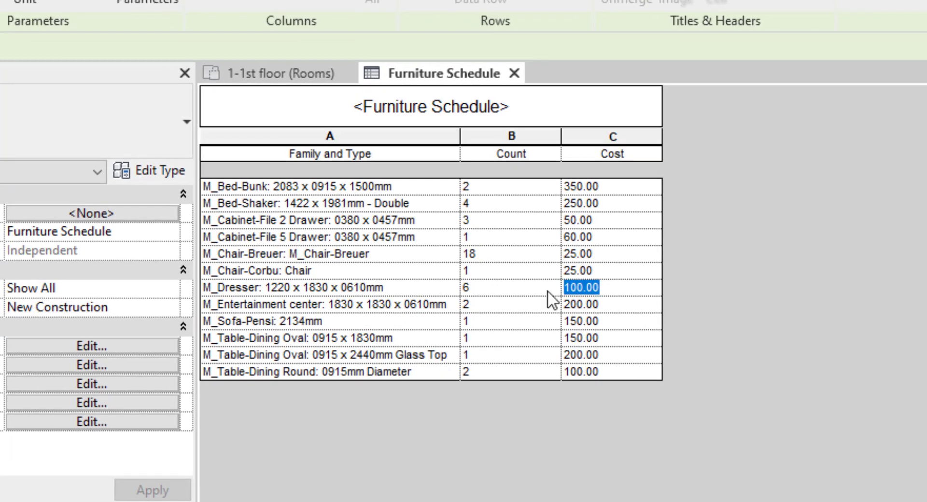
type("50")
key("Return")
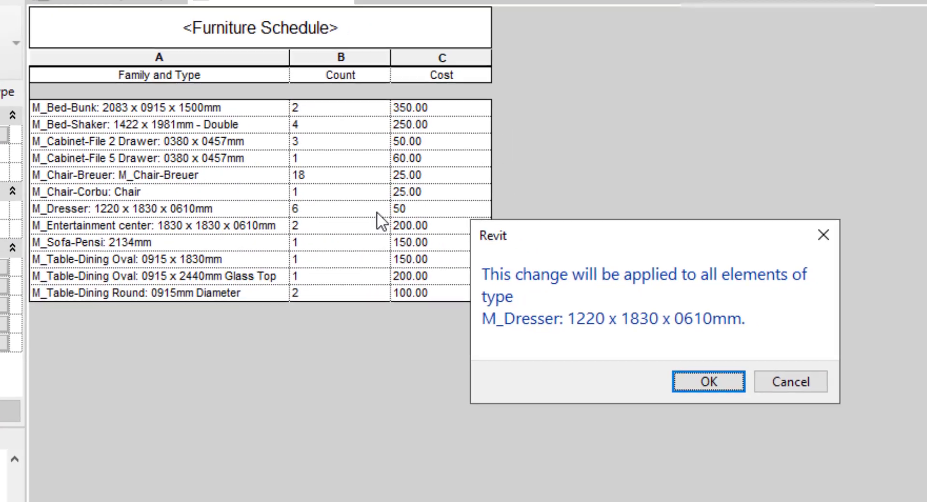
key("Return")
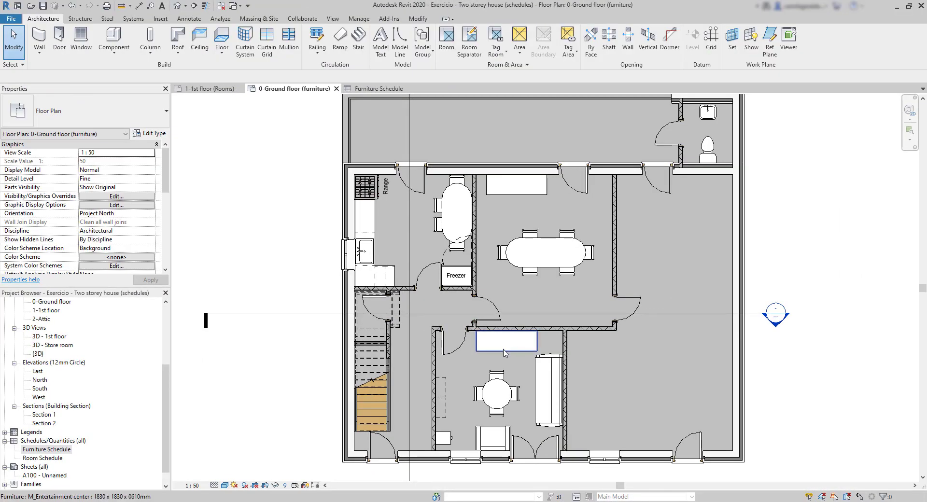
Open the type properties of the M_Entertainment center on the ground floor and examine its Cost parameter
left_click(505, 353)
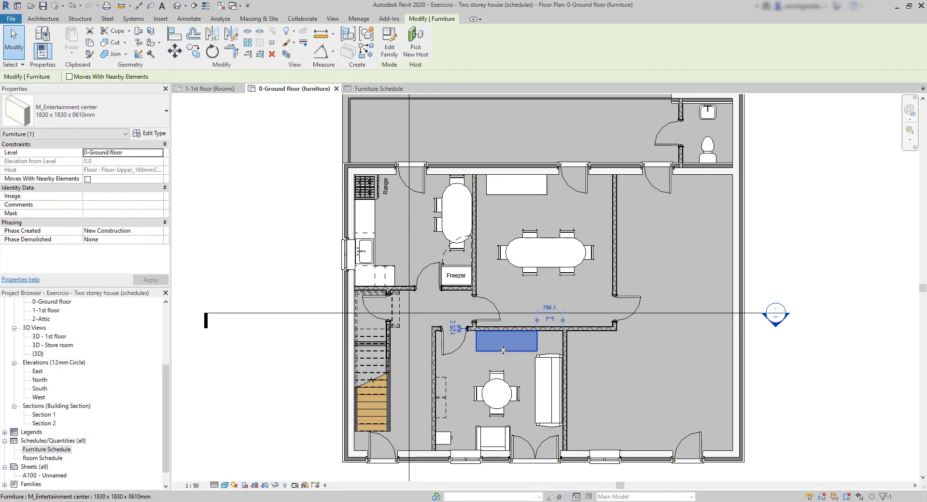
left_click(155, 134)
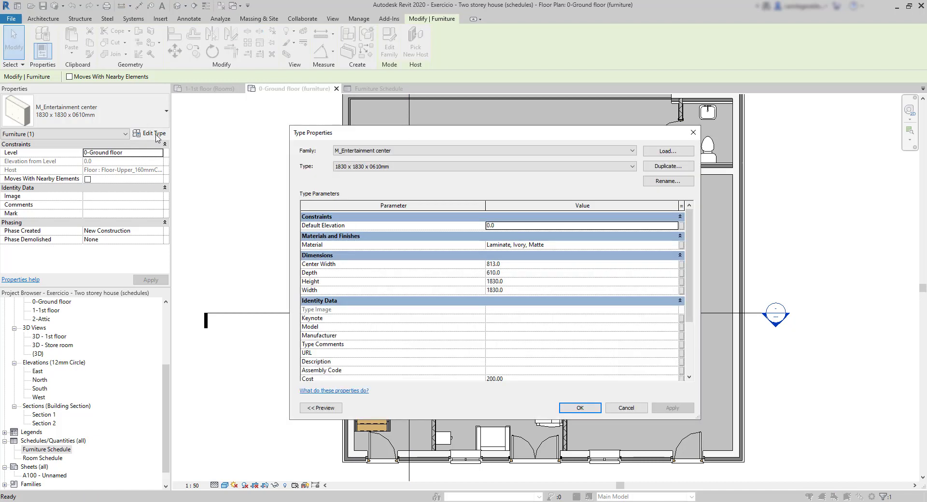
scroll(491, 305, "down", 1)
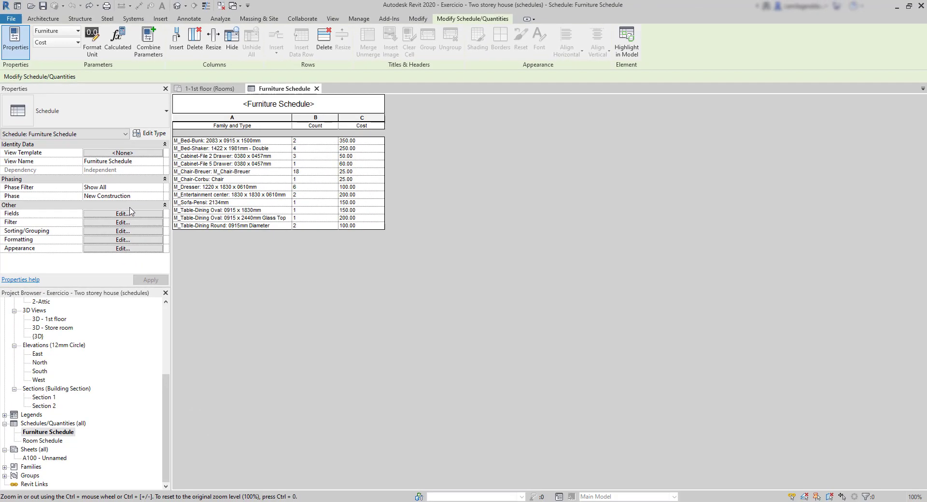
Add a calculated field named Total Cost to the furniture schedule, with type Currency and the formula Cost
left_click(117, 215)
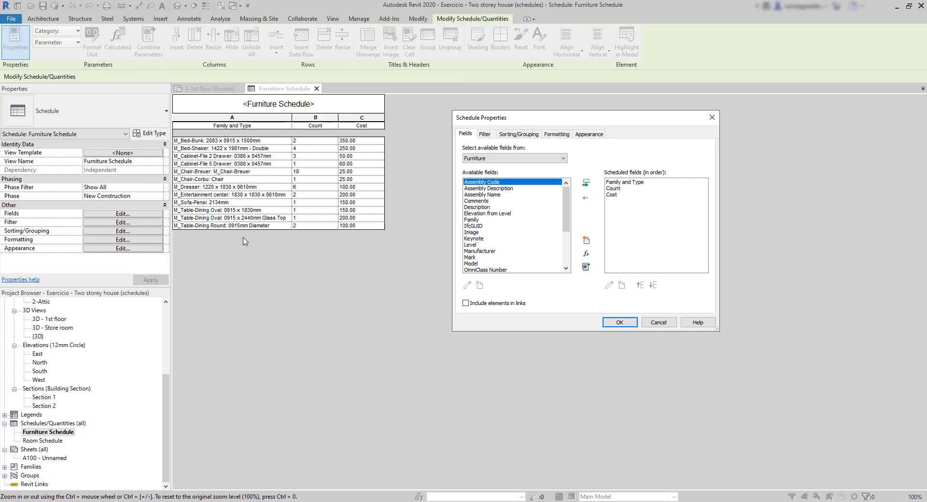
left_click(586, 254)
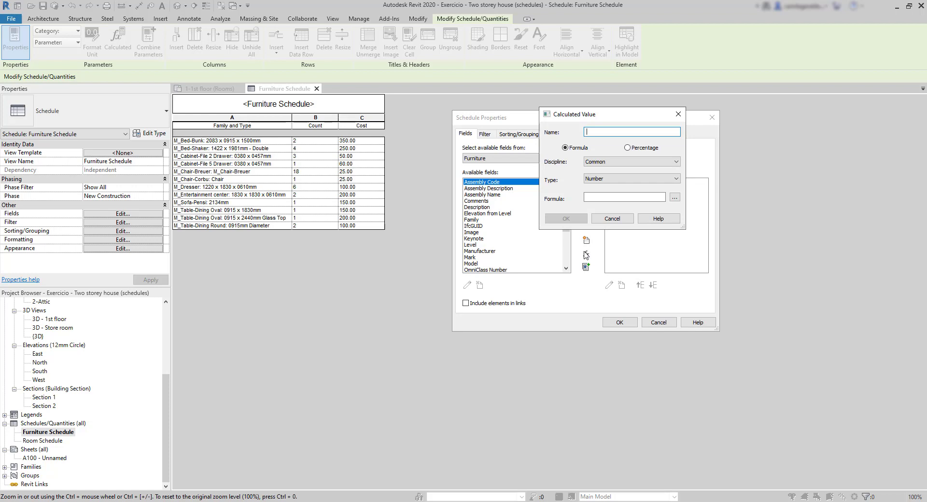
type("Total Cost")
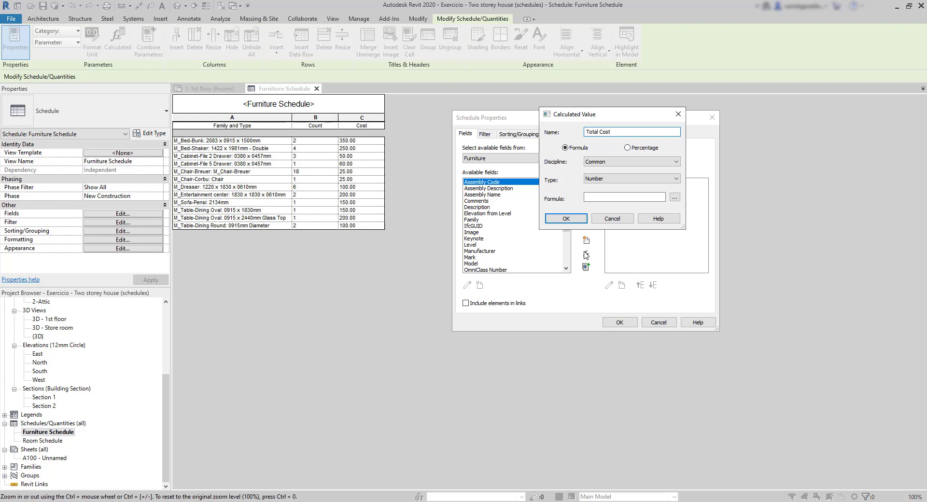
left_click(674, 179)
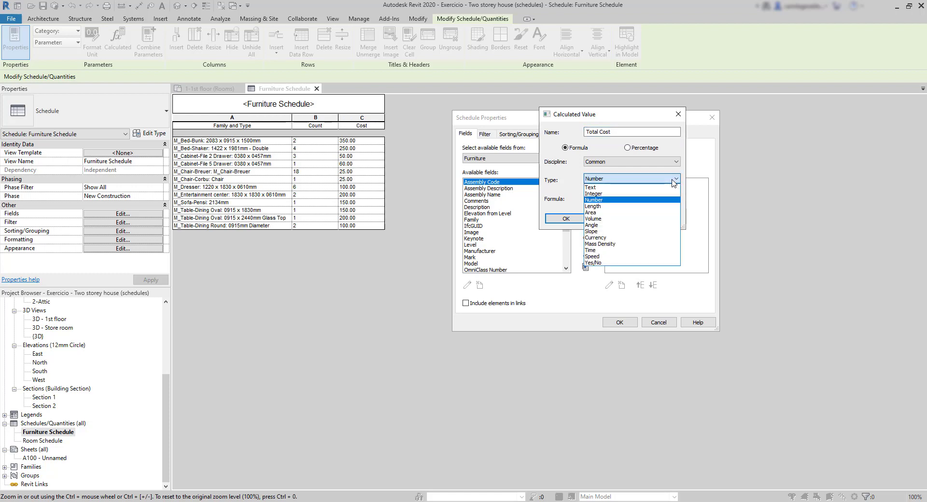
left_click(621, 237)
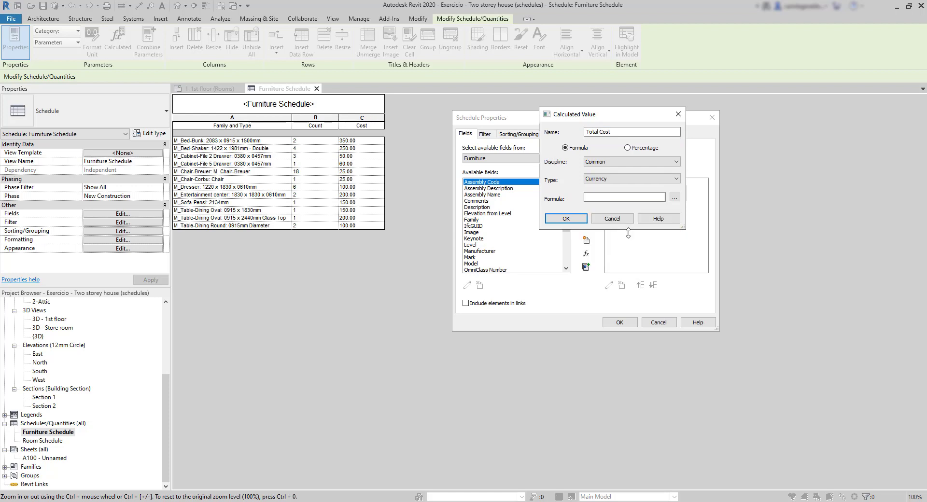
left_click(675, 198)
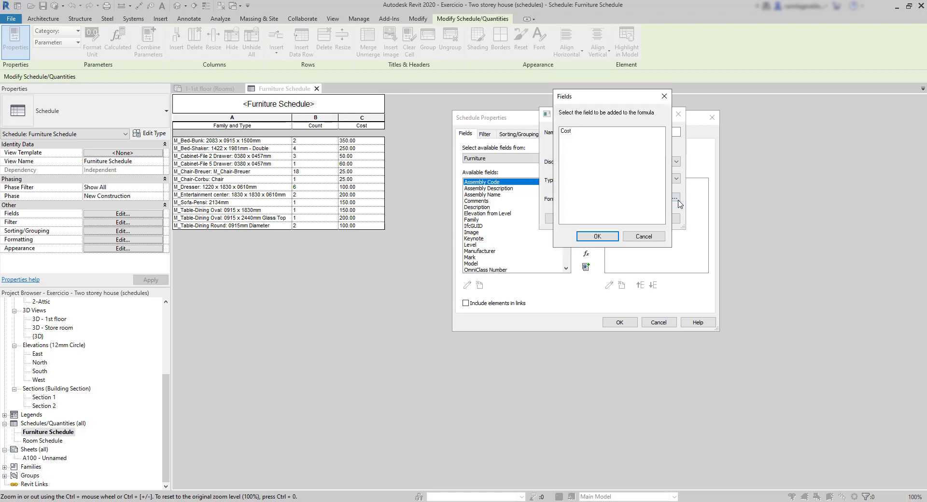
left_click(571, 132)
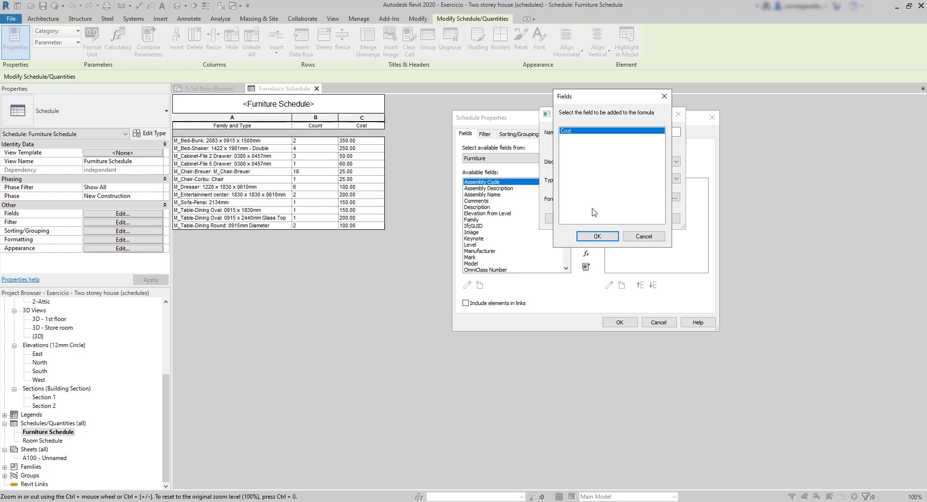
left_click(602, 235)
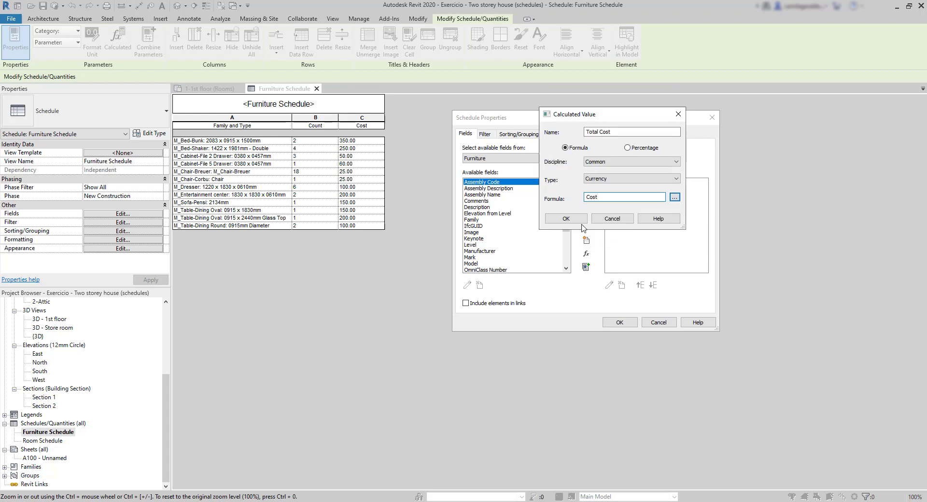
left_click(567, 220)
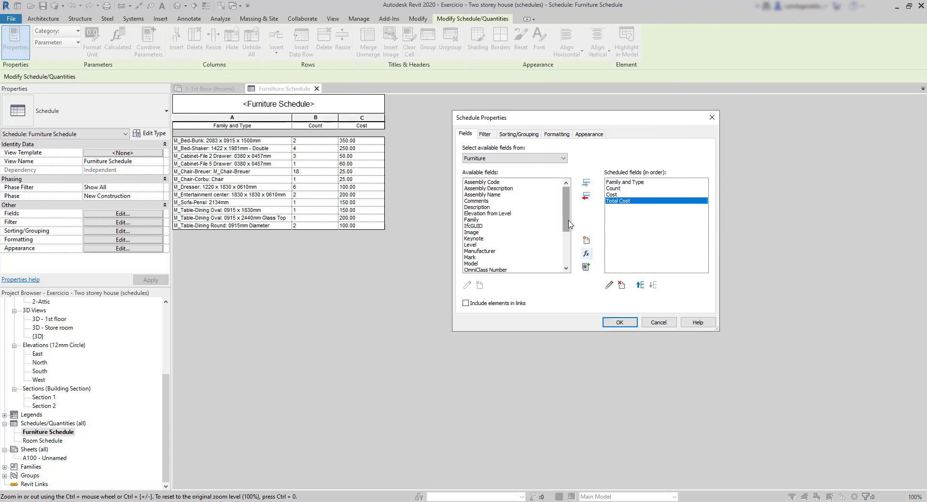
left_click(621, 322)
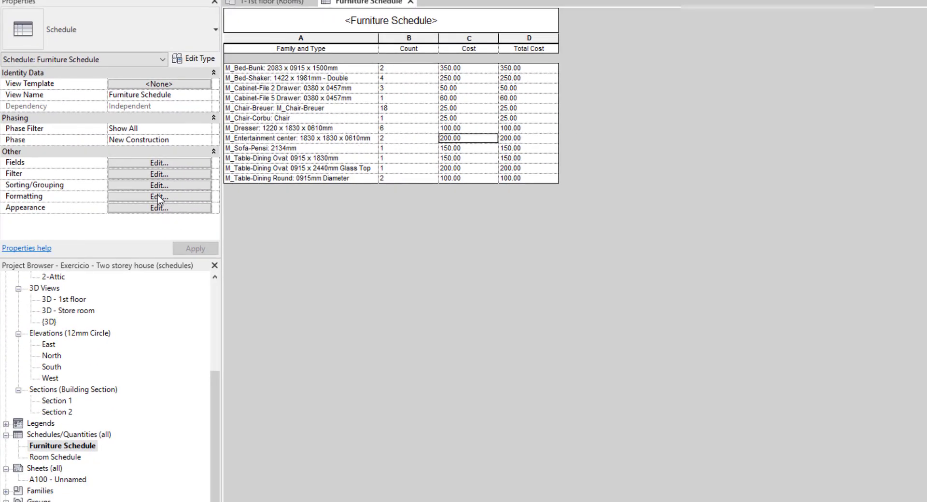
Set the Total Cost field's formatting to Calculate totals in the furniture schedule
left_click(159, 197)
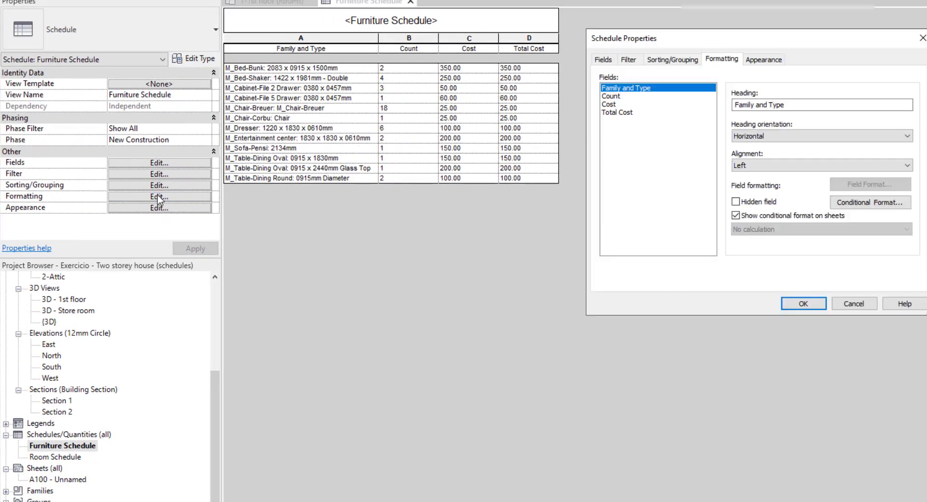
left_click(630, 113)
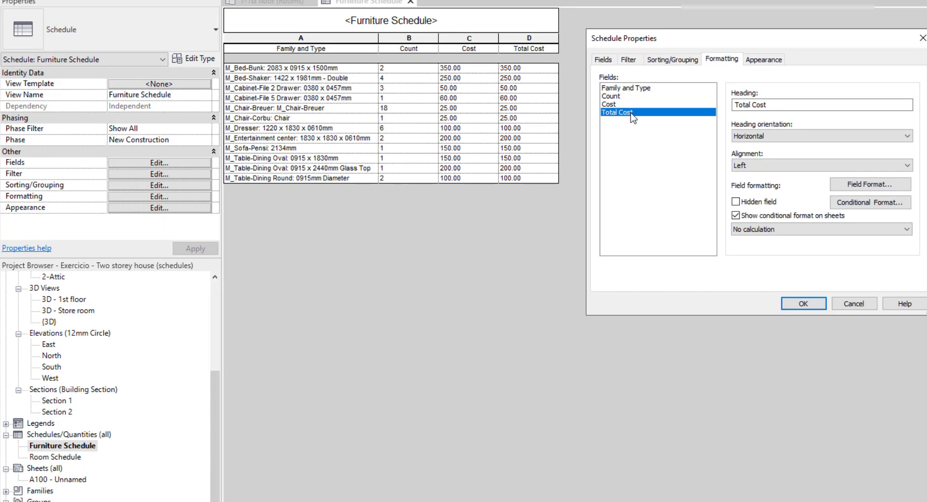
left_click(764, 230)
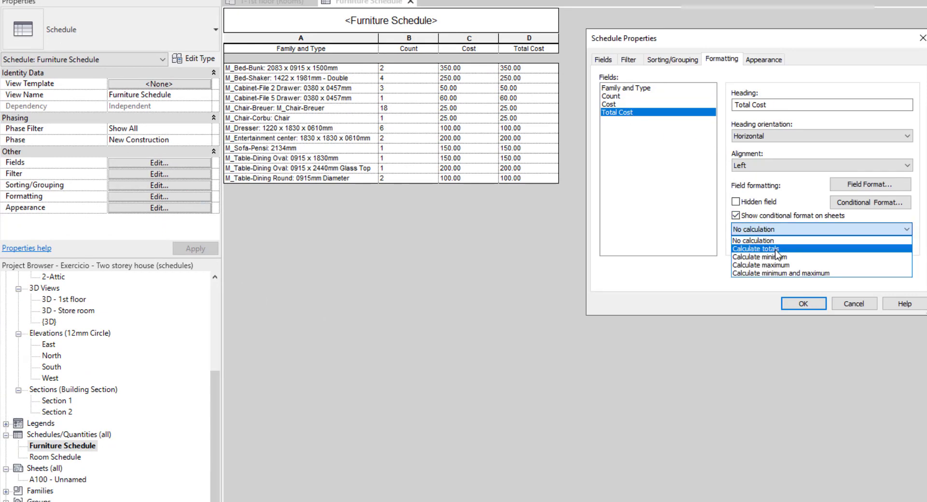
left_click(777, 249)
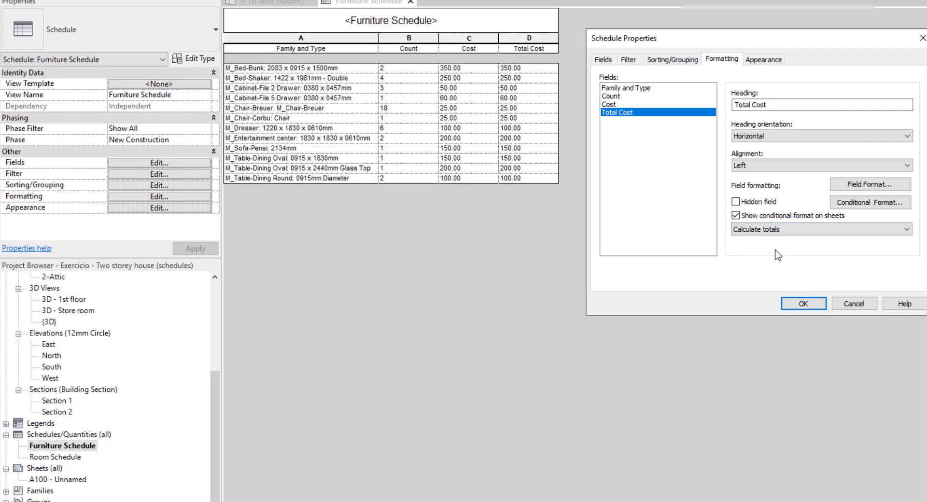
left_click(809, 304)
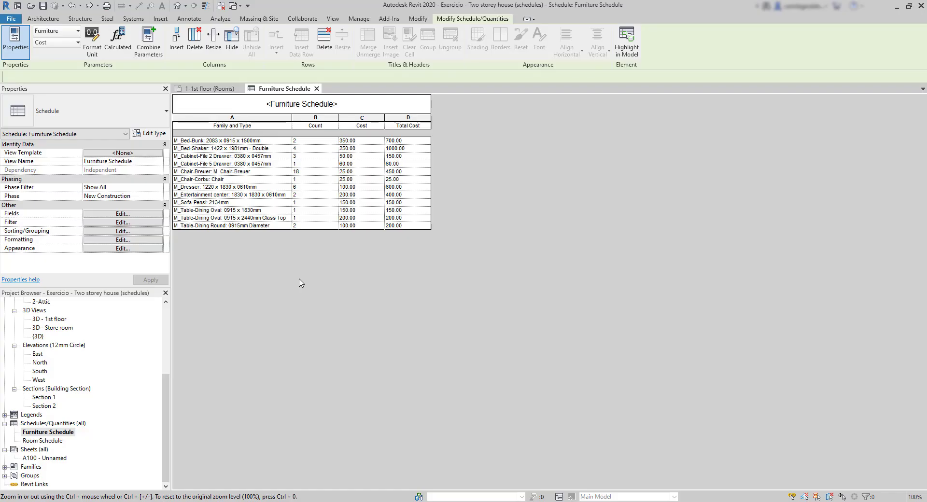
Turn on grand totals for the furniture schedule with the title, count, and totals option
left_click(116, 231)
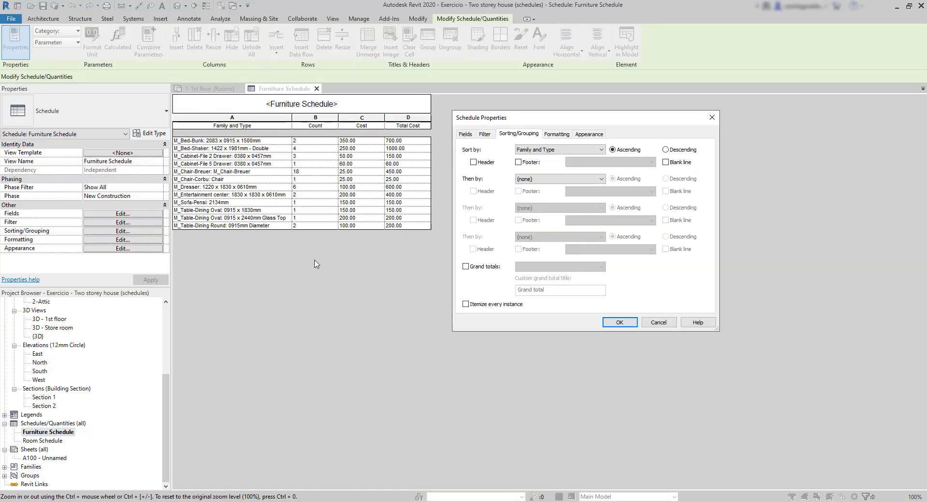
left_click(466, 267)
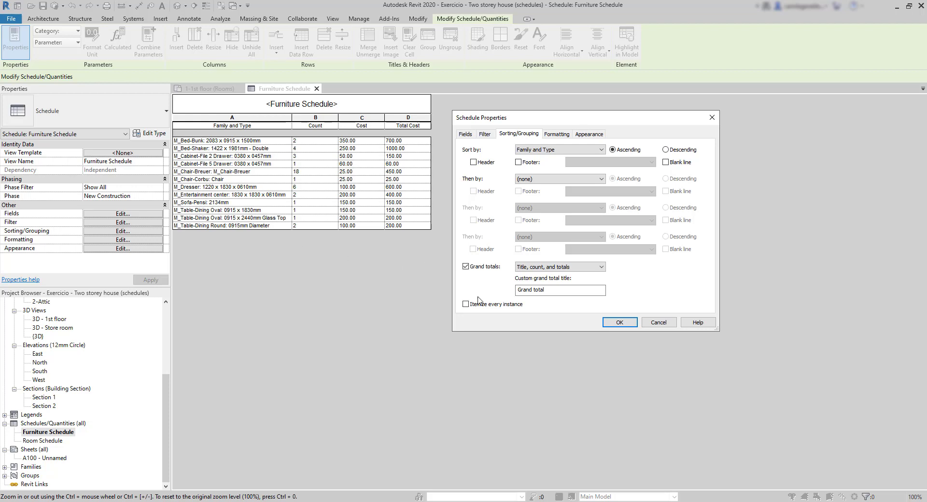
left_click(611, 323)
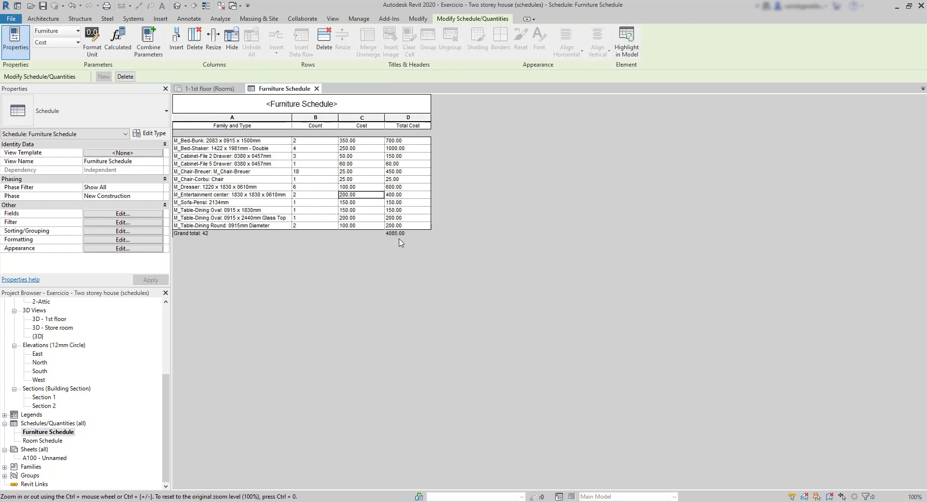
Change the furniture schedule's grand totals display to Title and totals
left_click(123, 231)
left_click(555, 267)
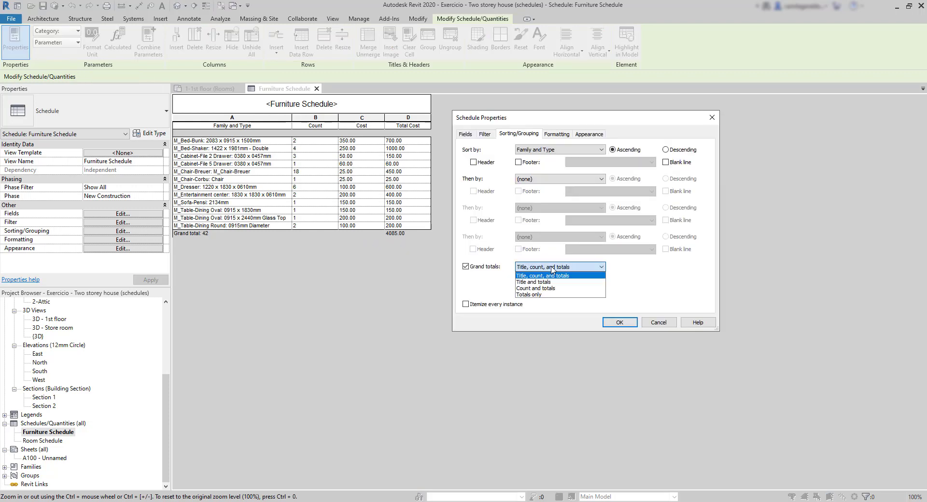
left_click(546, 282)
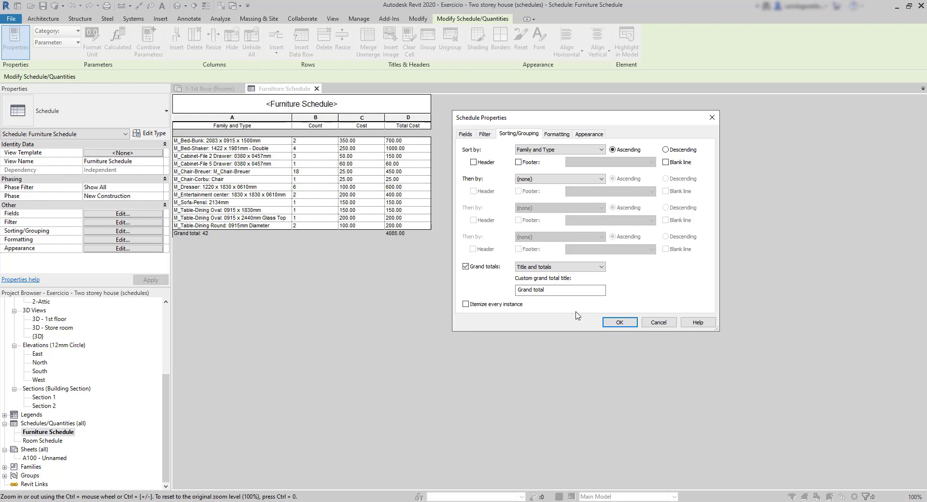
left_click(620, 323)
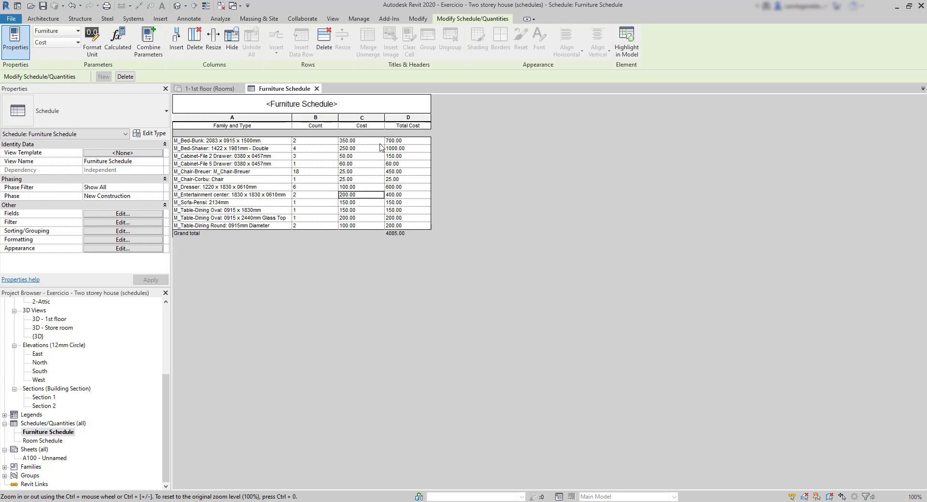
Edit the Cost column's heading in the furniture schedule to include the word Unit
left_click(363, 128)
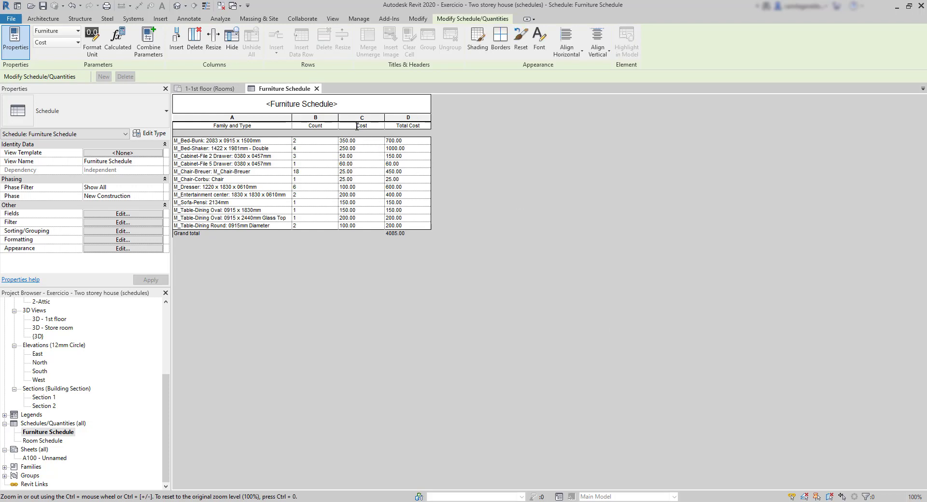
left_click(358, 126)
type("Unit")
key("Return")
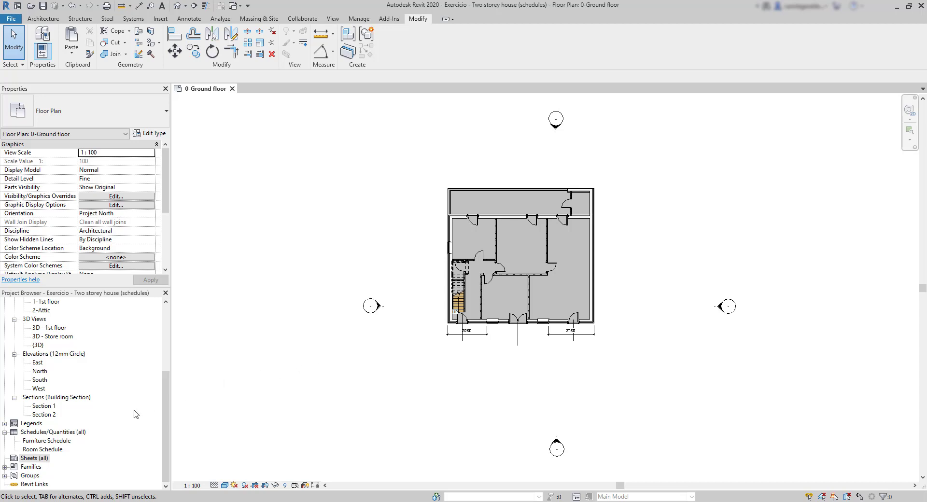
Create a new sheet using the Title_Blocks_A1_Metric : Standard titleblock
left_click(31, 459)
right_click(31, 460)
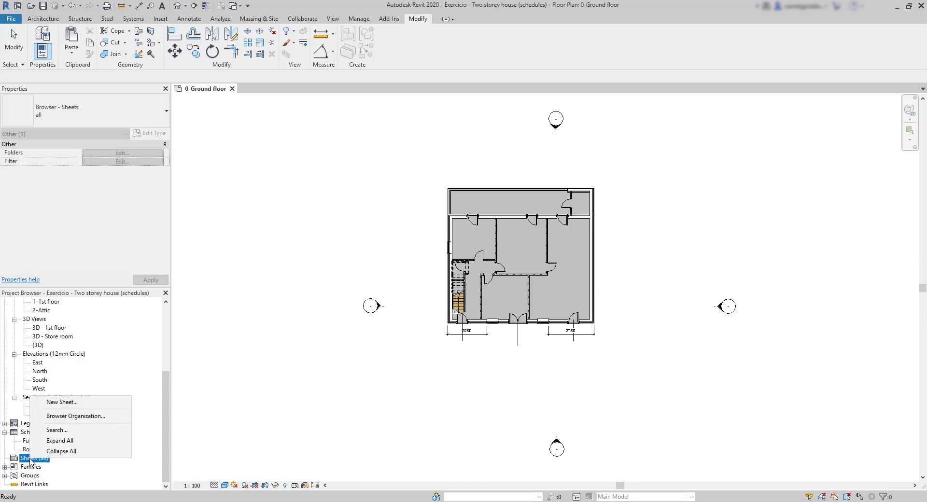
left_click(90, 404)
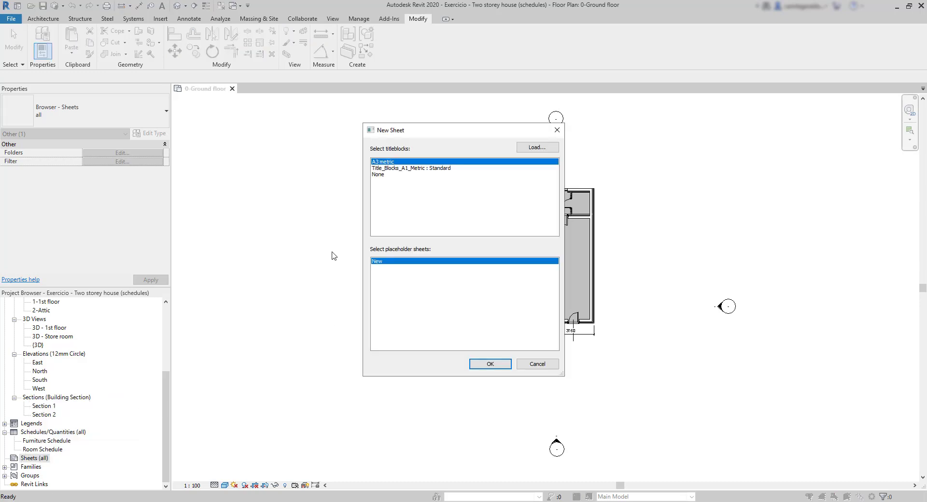
left_click(440, 169)
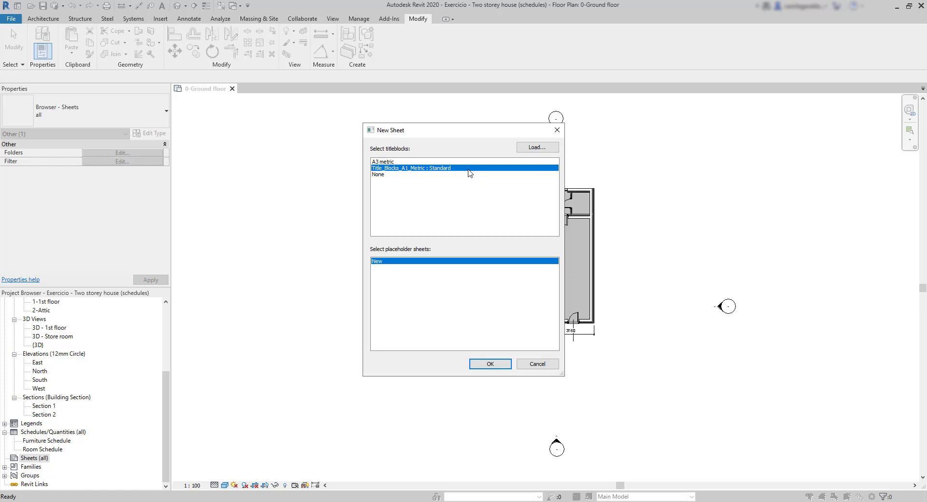
left_click(492, 366)
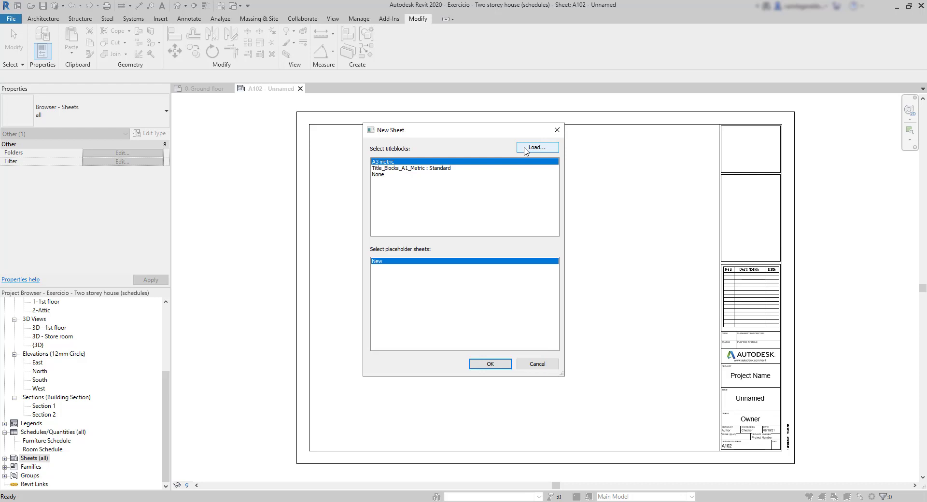
Browse the loadable A0 to A4 metric titleblock families in the Titleblocks folder of the US Metric library
left_click(525, 150)
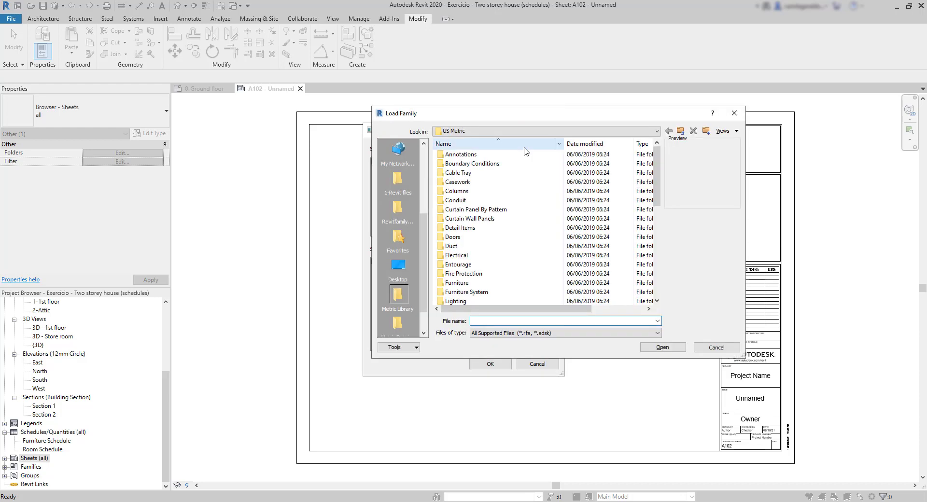
scroll(529, 201, "down", 6)
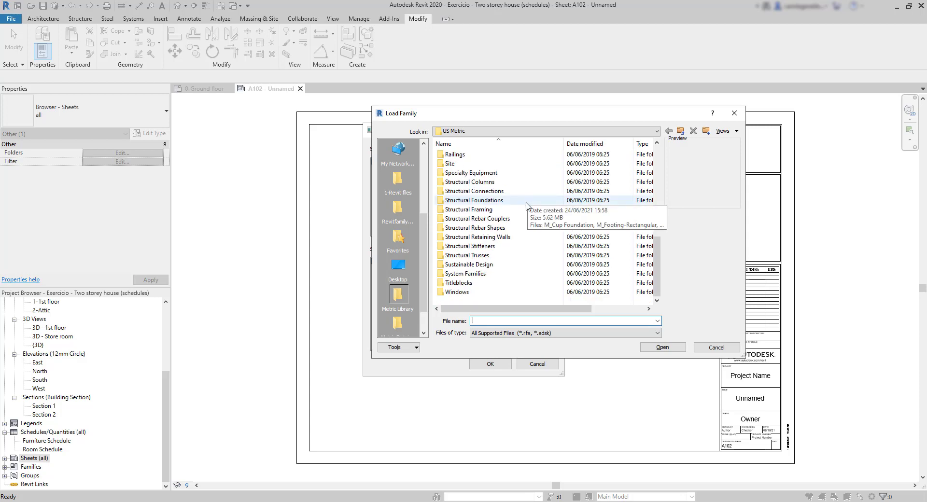
double_click(468, 285)
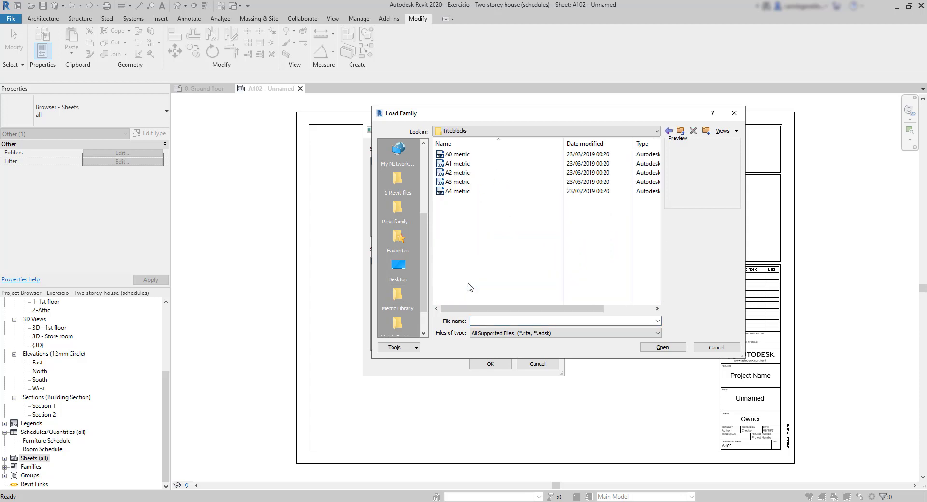
left_click(474, 155)
key("Down")
key("Down")
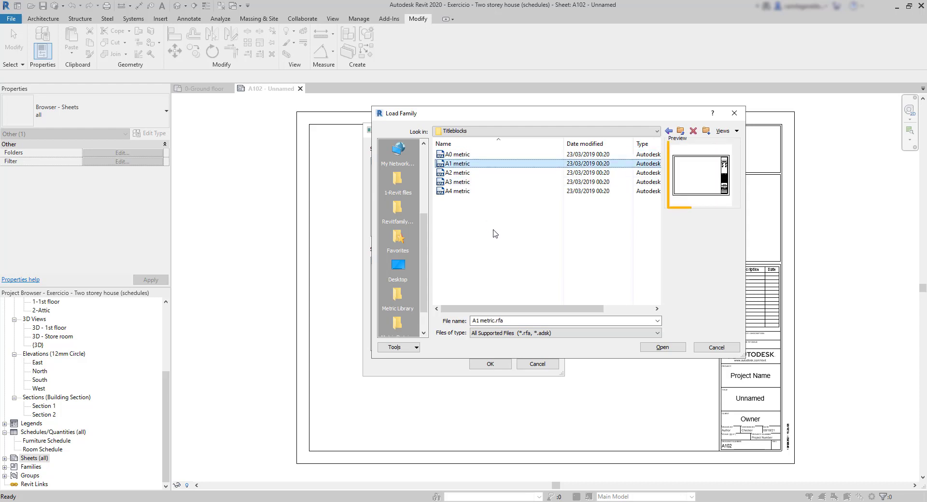
key("Down")
key("Down")
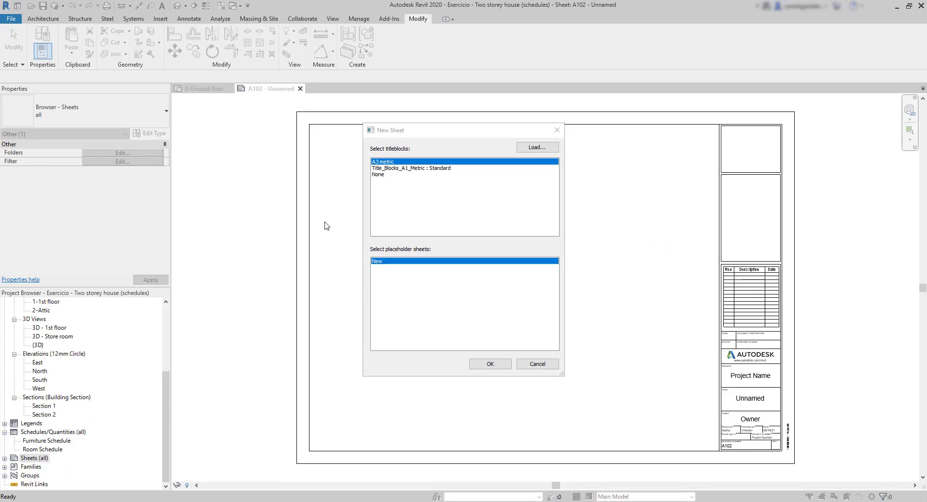
Close the New Sheet dialog and renumber sheet A102 as 001 with the name Floor plans
left_click(558, 130)
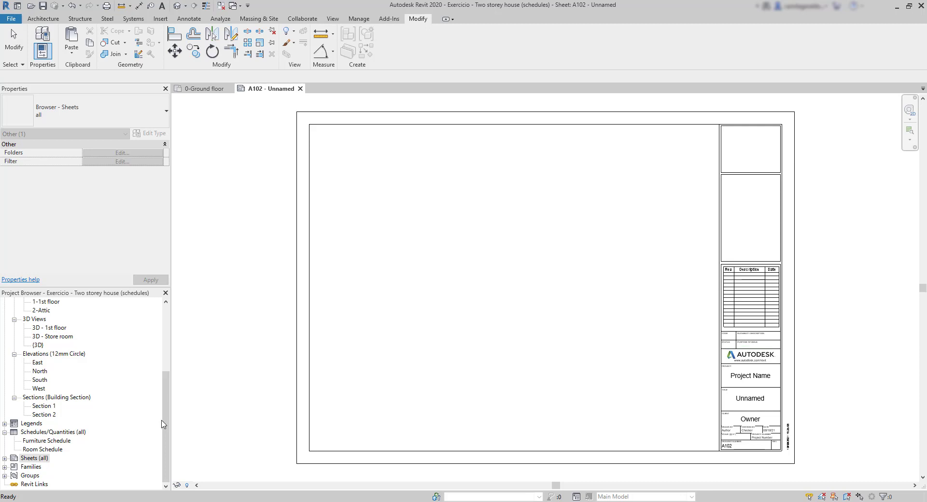
left_click(5, 459)
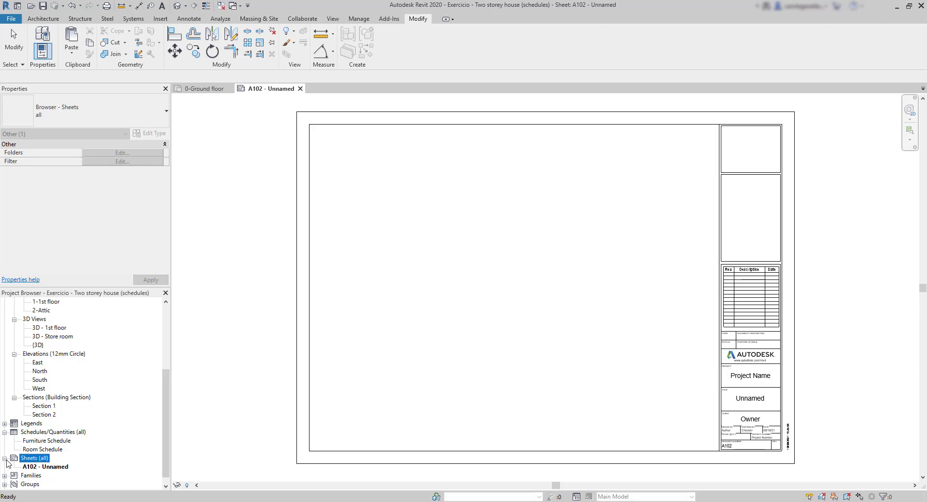
left_click(58, 468)
left_click(59, 468)
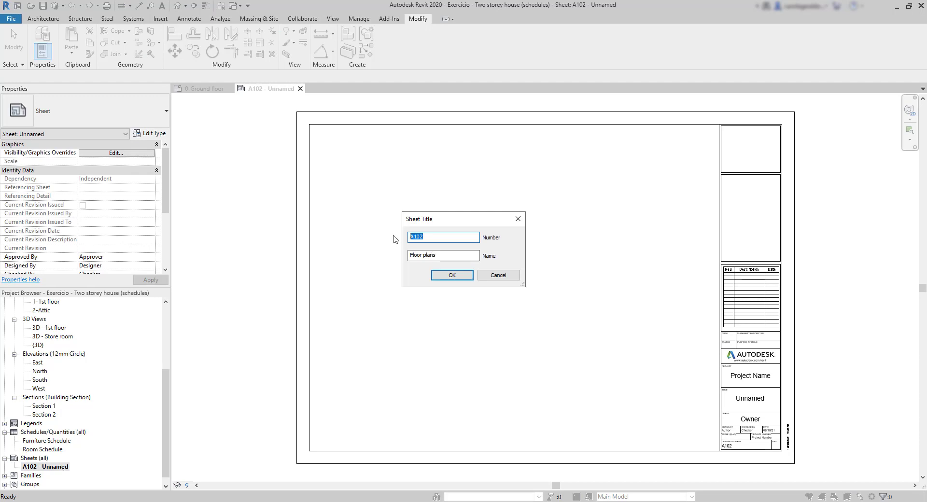
type("001")
left_click(444, 275)
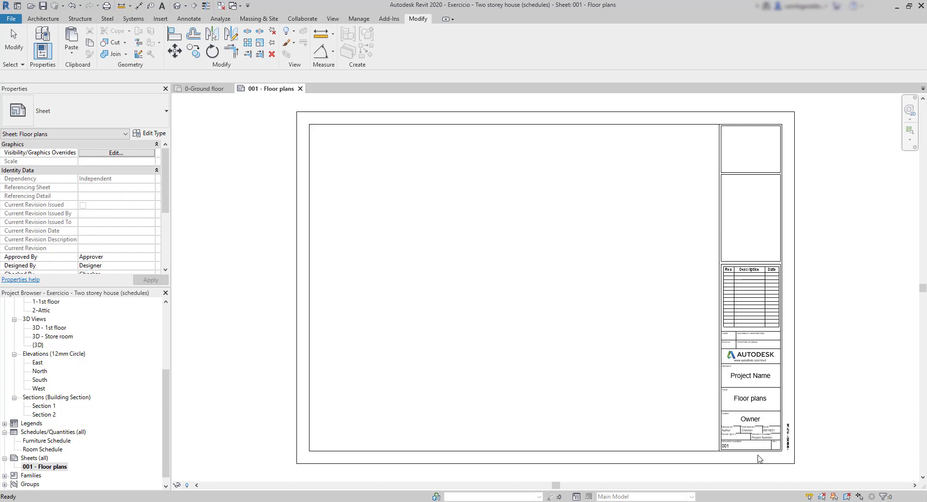
Set the title block's project name to example and replace the Owner entry with the client's name
scroll(760, 459, "up", 2)
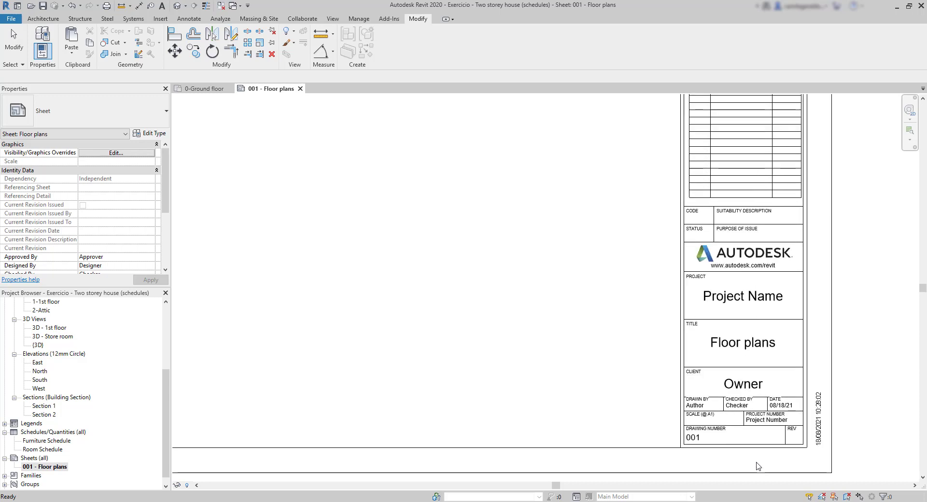
left_click(781, 299)
left_click(781, 299)
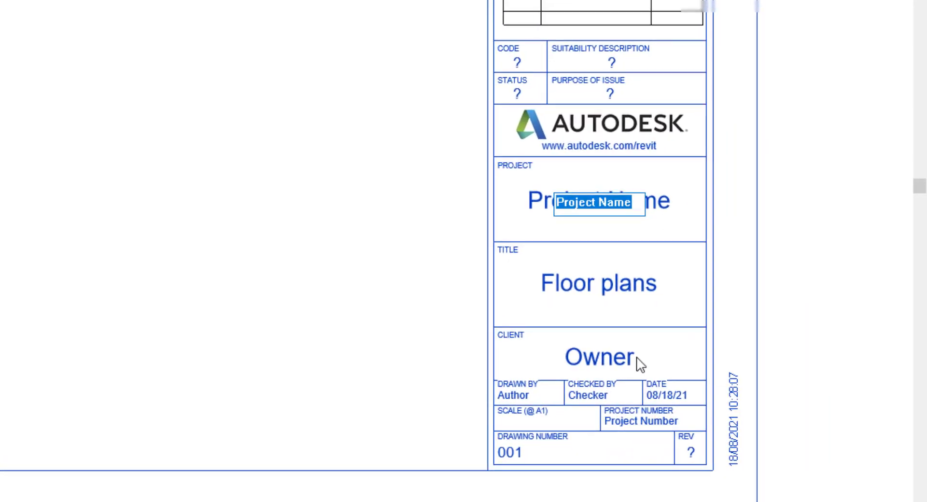
type("example")
left_click(637, 358)
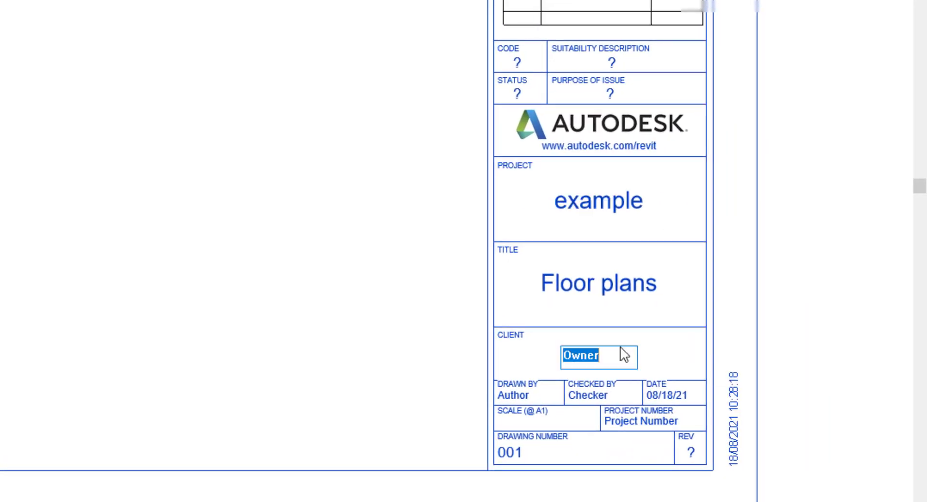
type("He")
key("BackSpace")
key("BackSpace")
type("Joh")
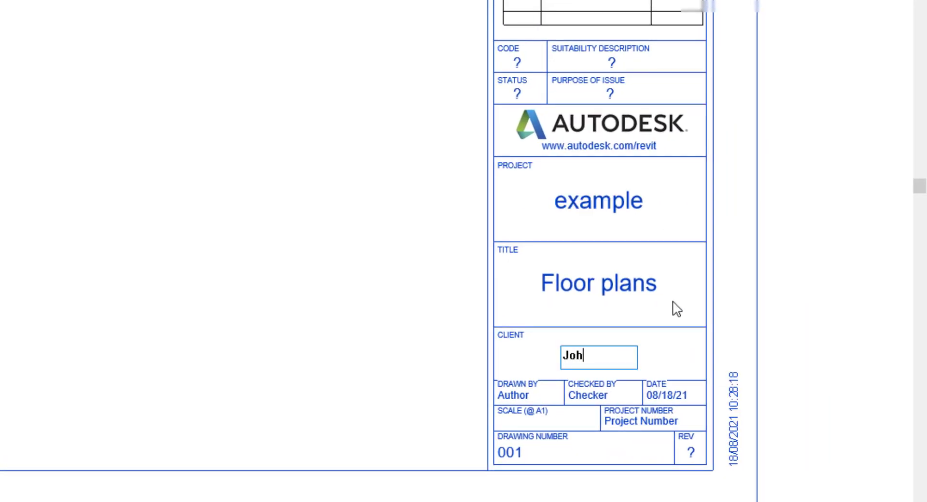
type("n")
left_click(785, 290)
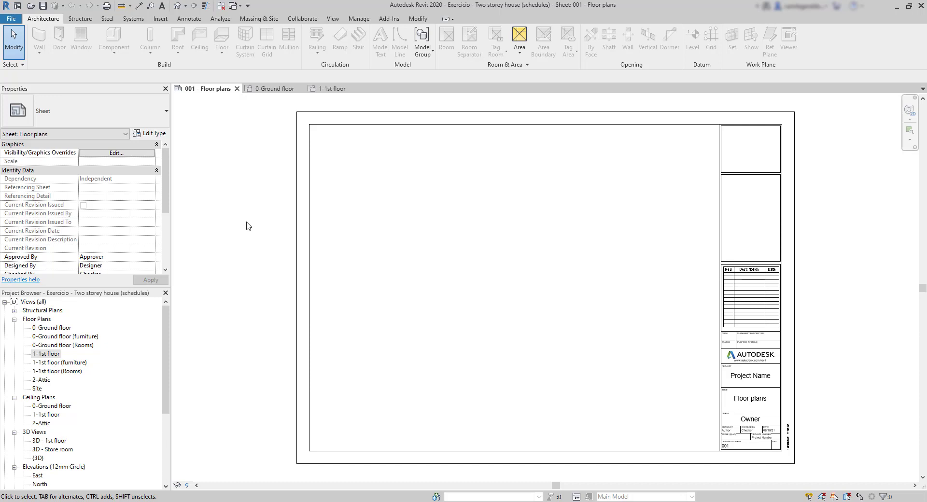
Place the 0-Ground floor plan view in the upper-left area of sheet 001 - Floor plans
left_click(286, 91)
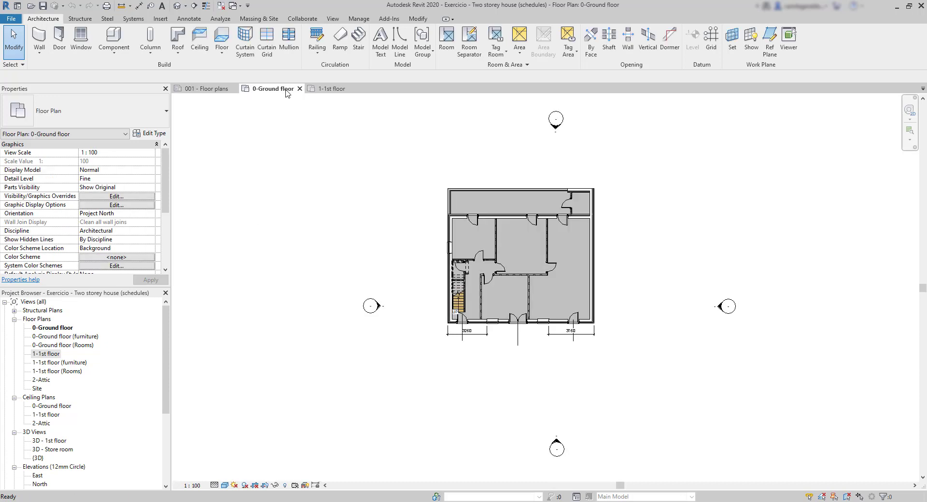
left_click(329, 90)
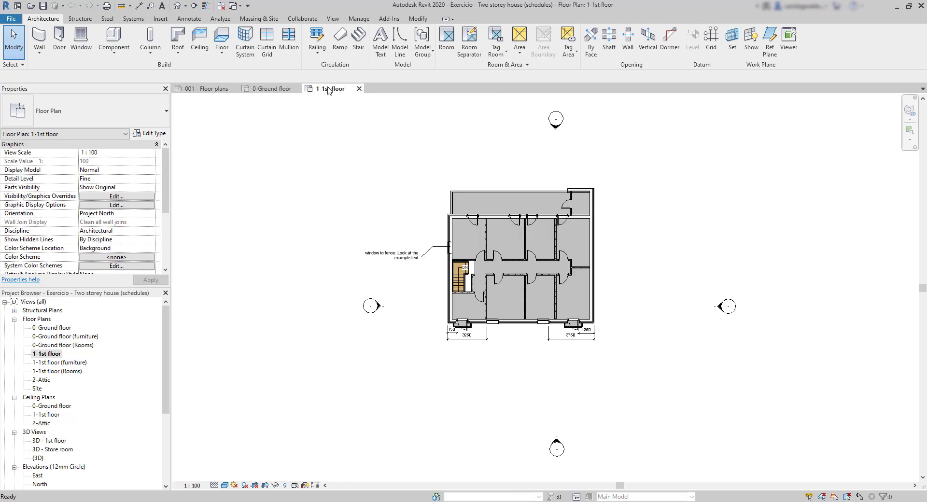
left_click(208, 90)
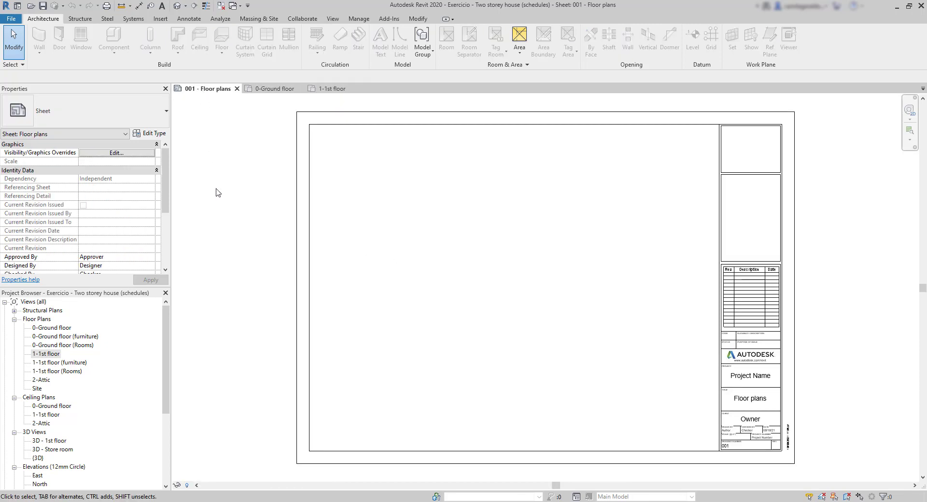
left_click(37, 329)
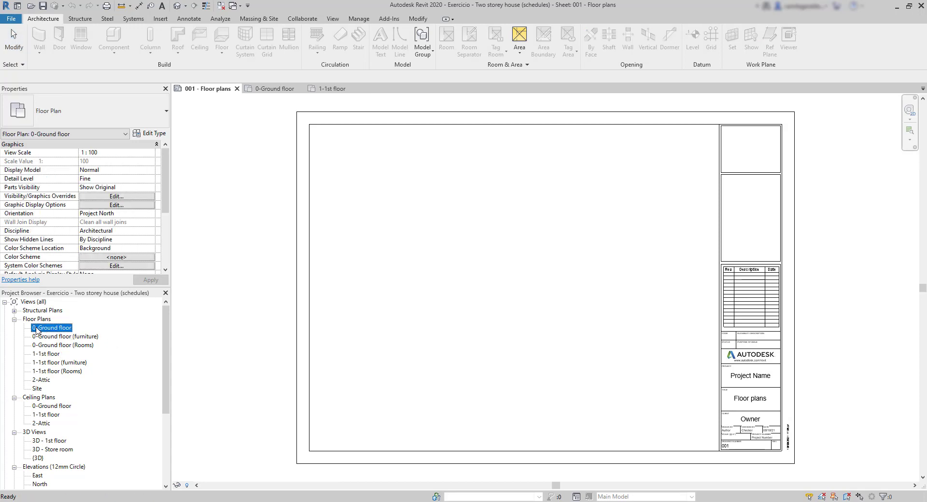
left_click_drag(36, 331, 379, 193)
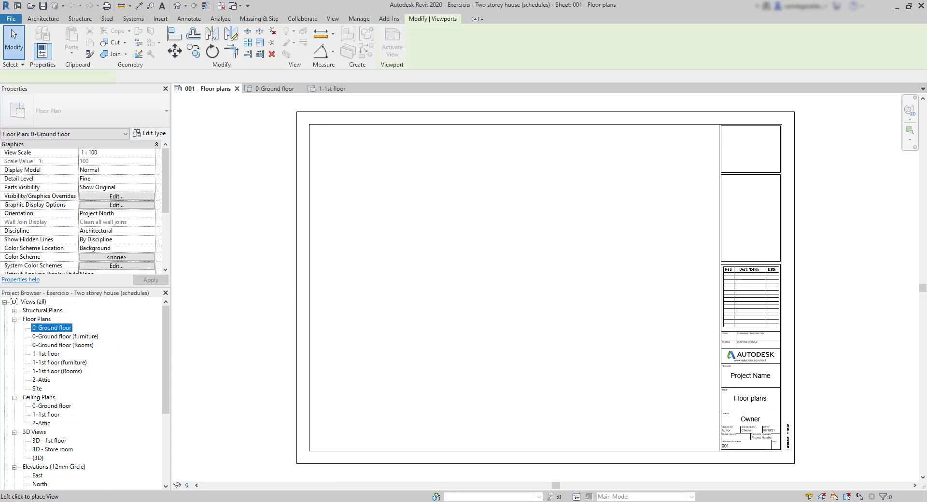
left_click(415, 222)
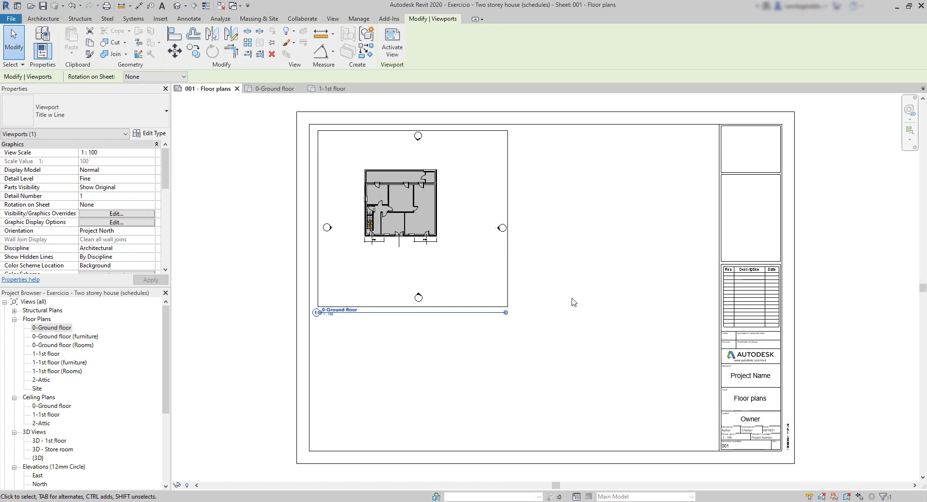
left_click(506, 389)
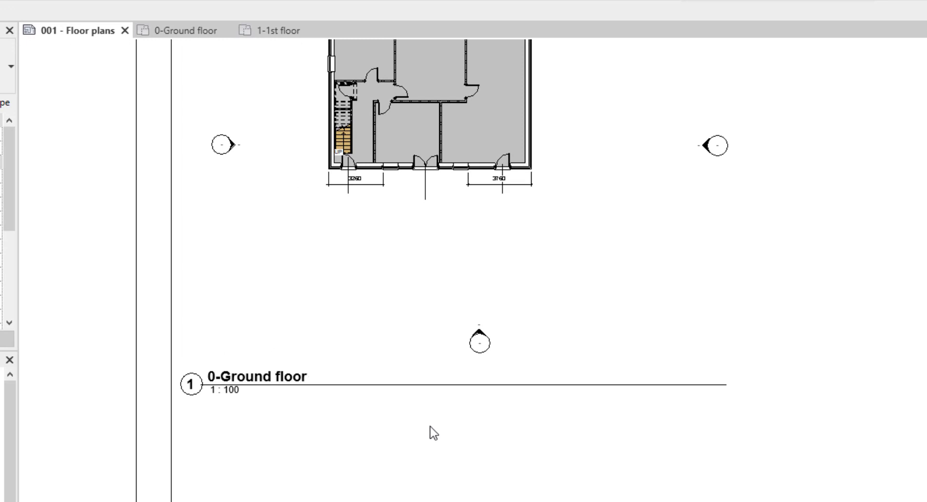
Hide the elevation markers by category in the 0-Ground floor plan view and return to the Floor plans sheet
middle_click_drag(430, 426, 399, 501)
scroll(399, 501, "down", 1)
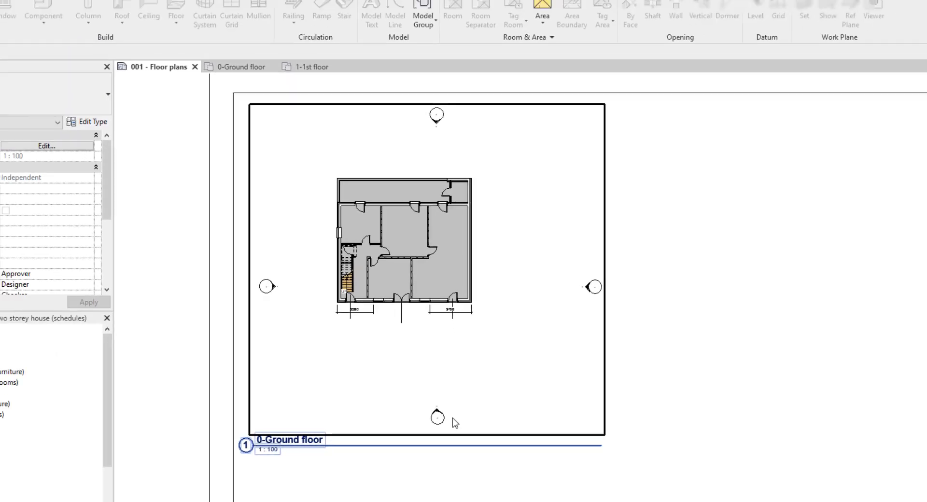
left_click(450, 384)
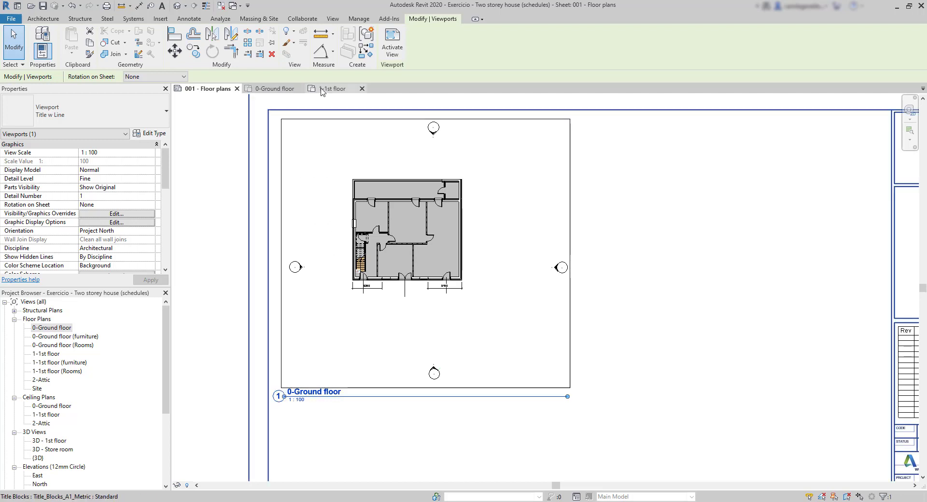
left_click(288, 90)
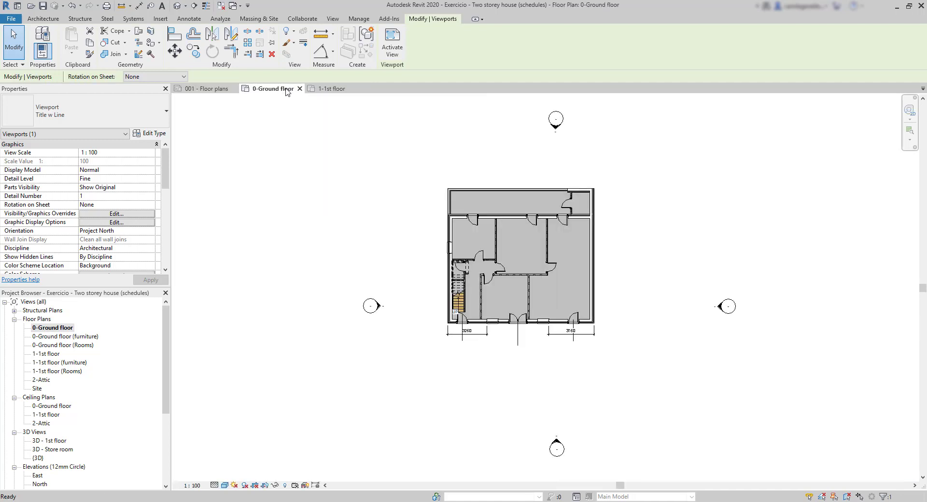
left_click(374, 304)
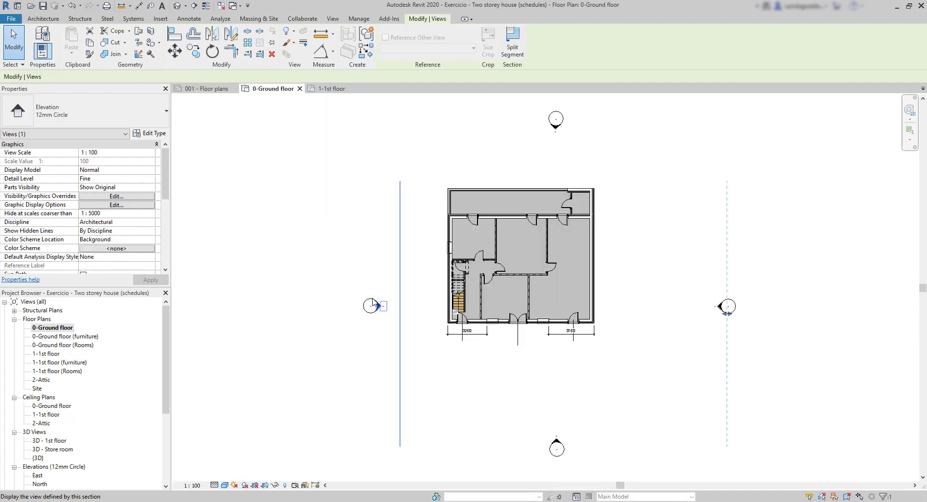
right_click(373, 304)
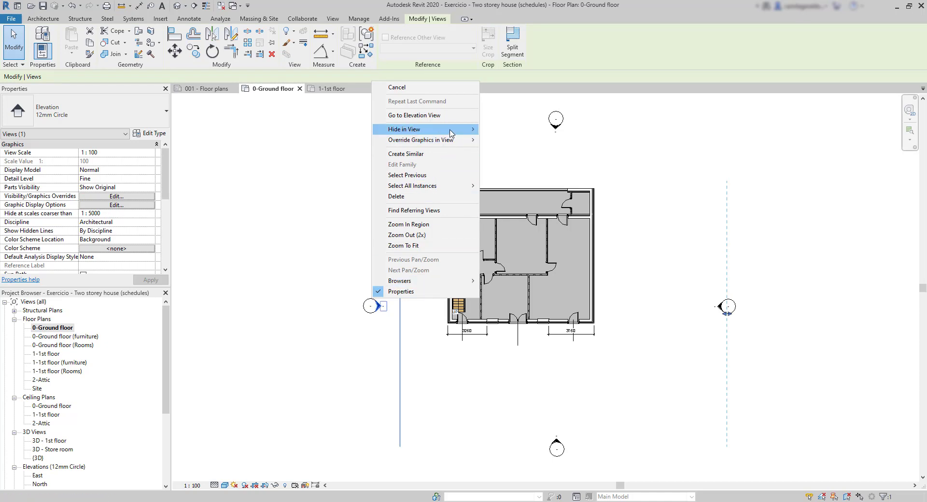
mouse_move(451, 130)
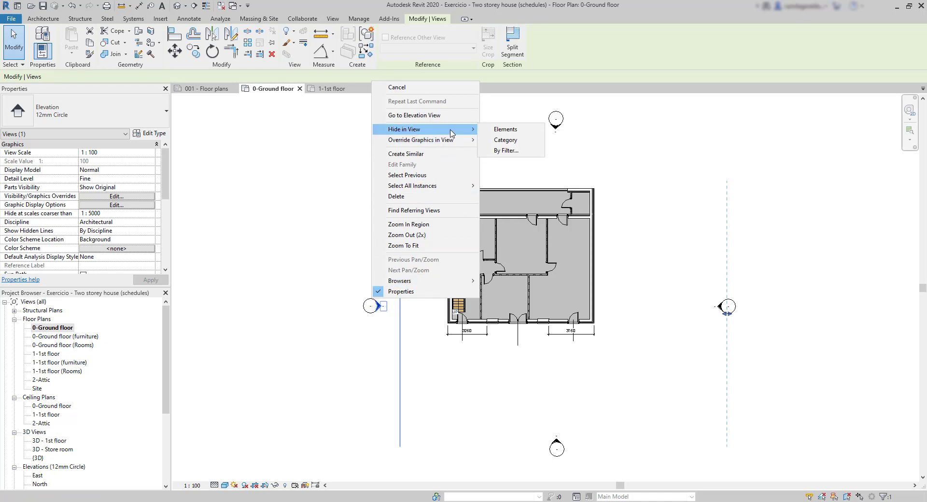
left_click(518, 144)
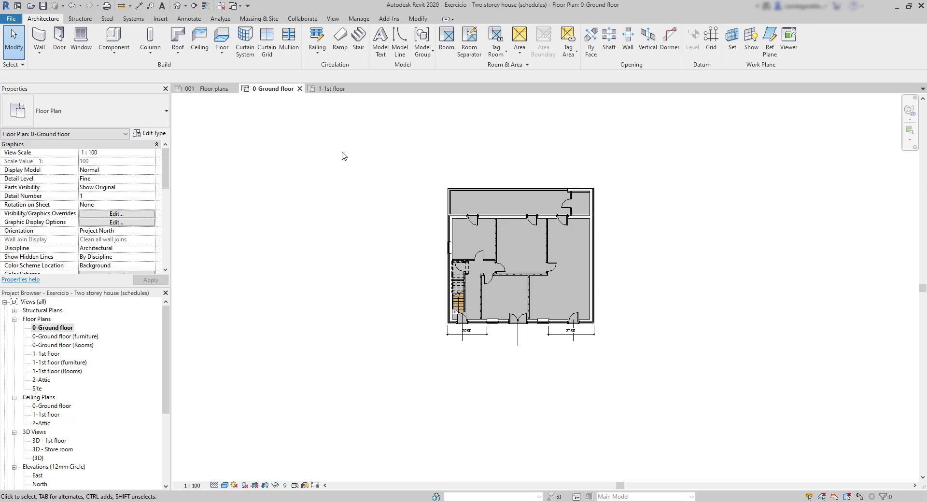
left_click(212, 89)
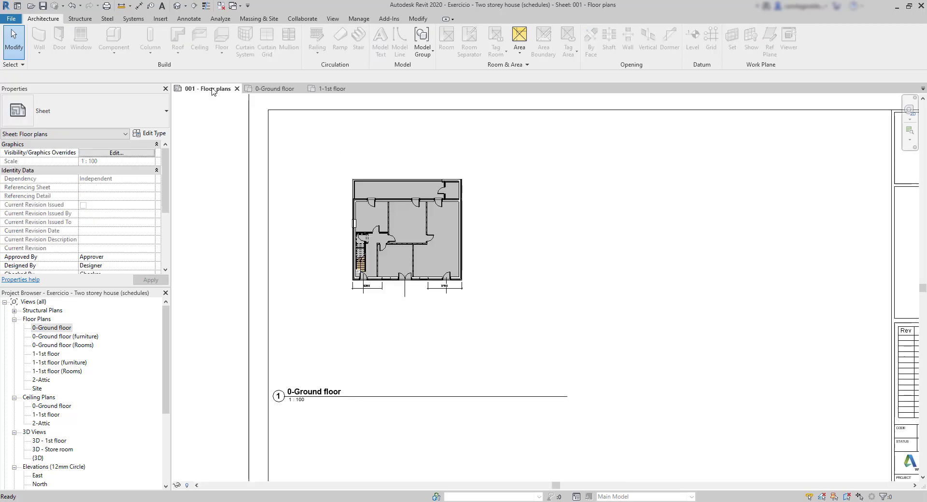
Move the 0-Ground floor view title up to just below the plan's viewport on the sheet
left_click(370, 198)
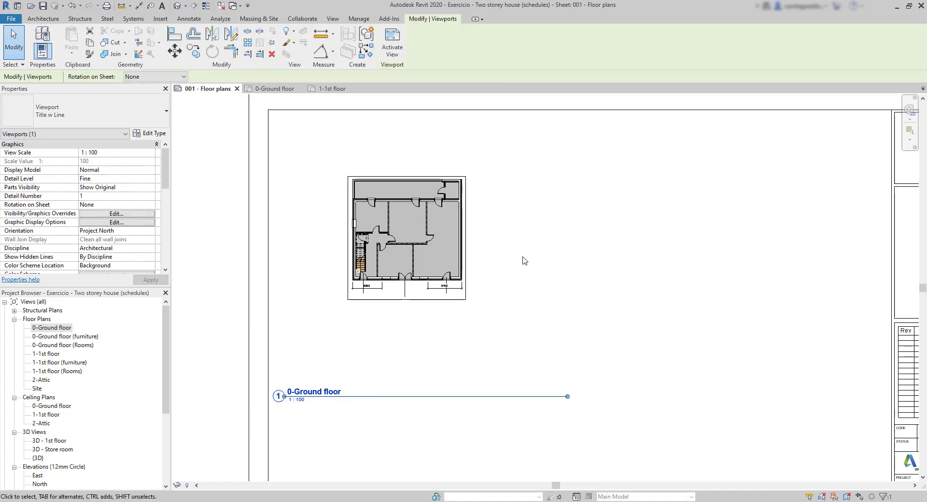
left_click(486, 370)
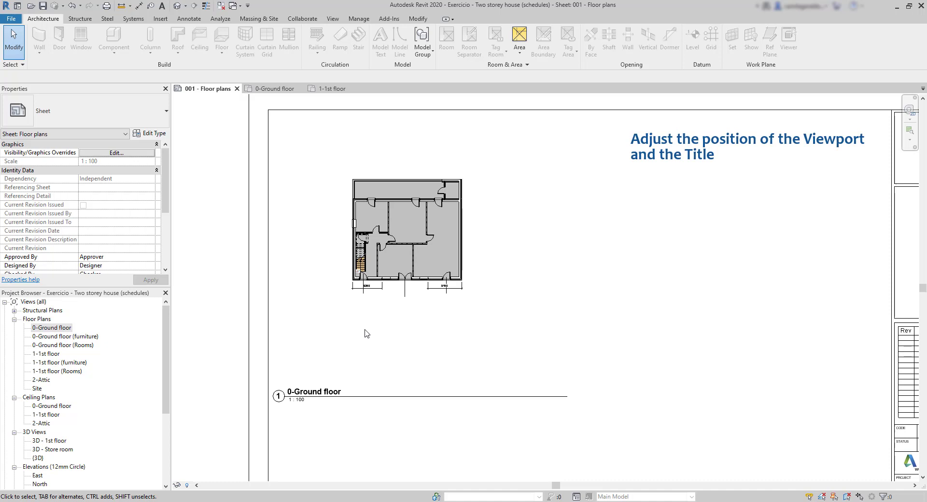
left_click(379, 397)
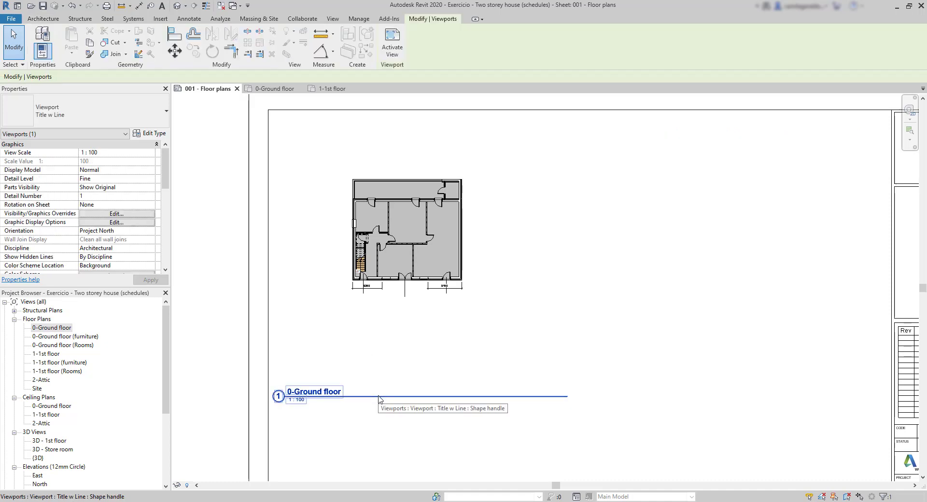
left_click_drag(379, 391, 382, 314)
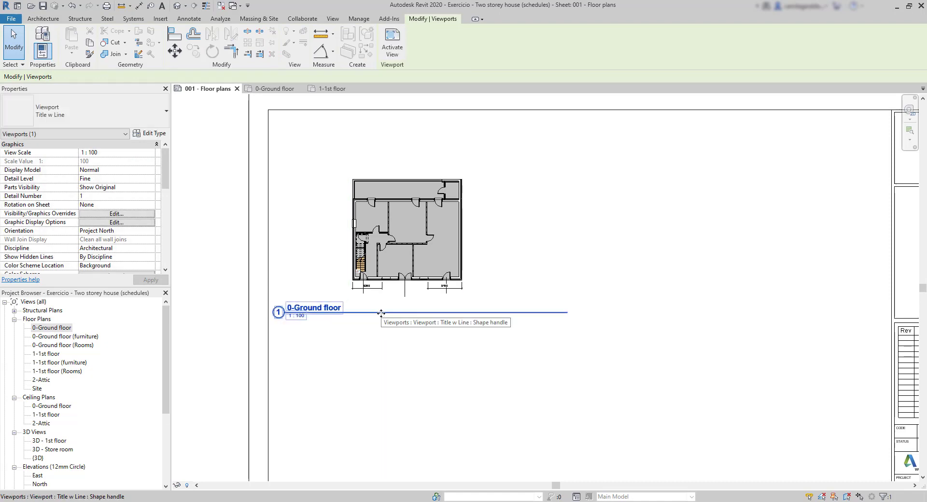
left_click(476, 346)
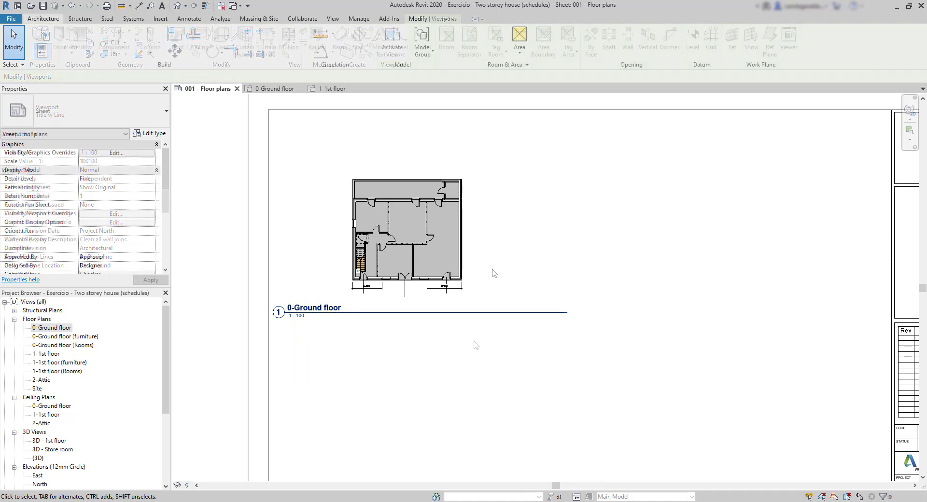
Shorten the 0-Ground floor title line from both ends to roughly match the viewport's width
left_click(463, 258)
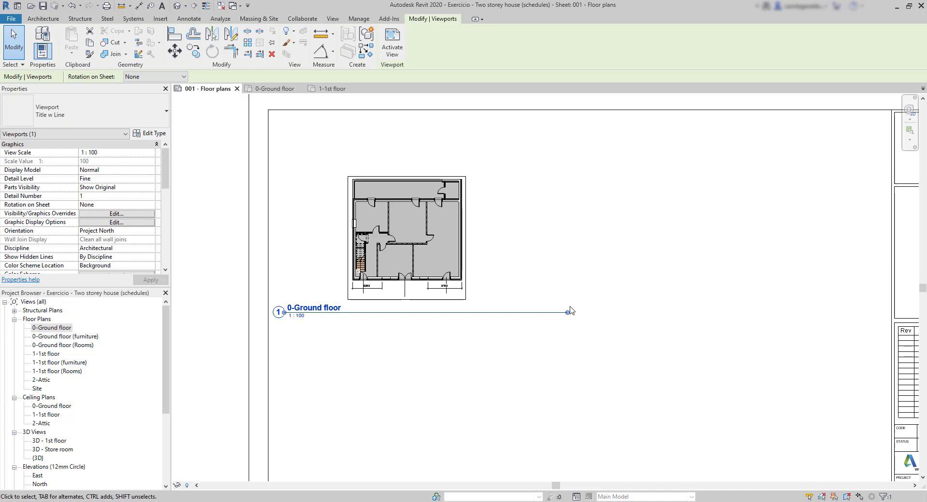
scroll(276, 312, "up", 3)
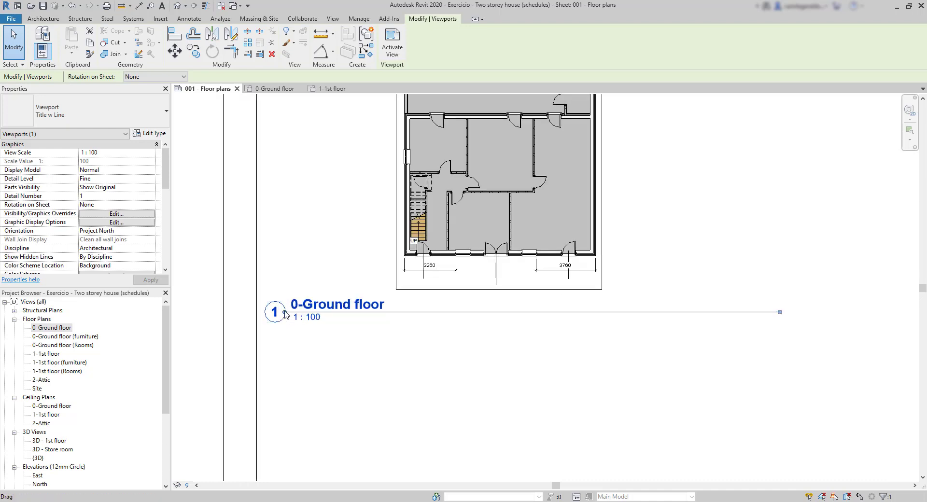
left_click_drag(275, 312, 388, 315)
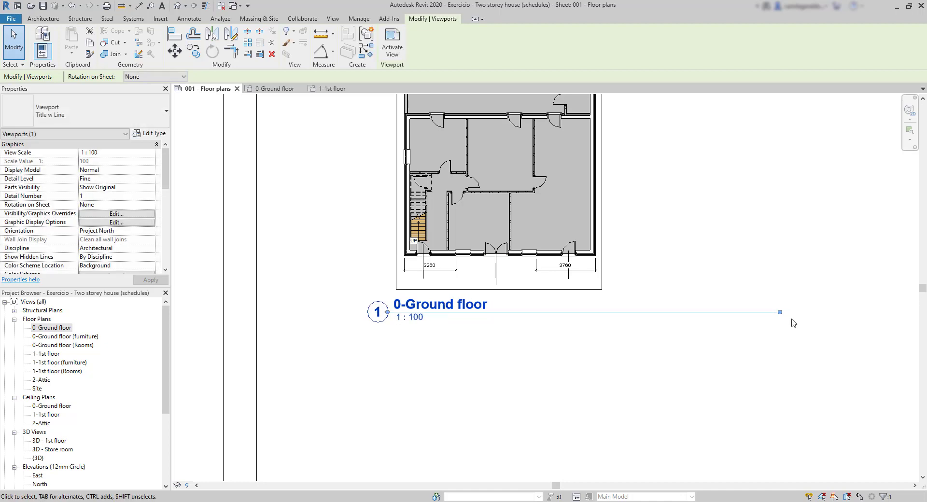
left_click_drag(780, 312, 632, 312)
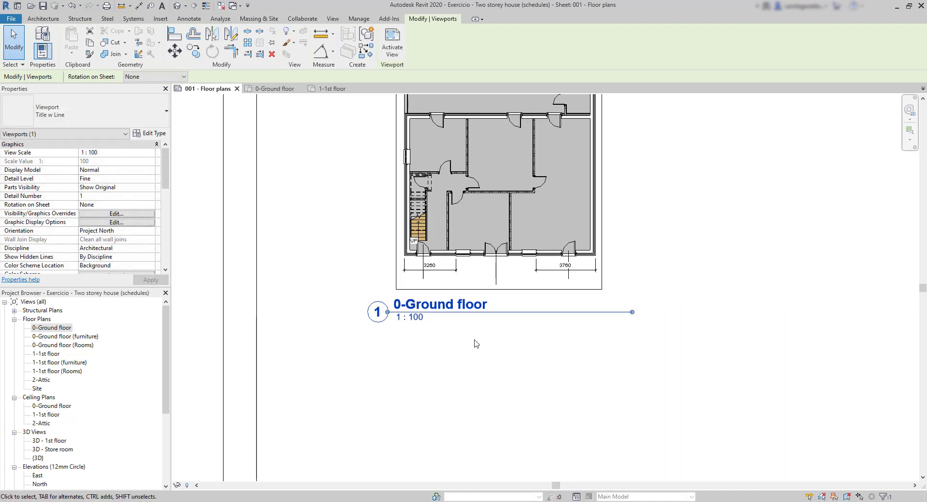
left_click(476, 344)
scroll(305, 298, "down", 3)
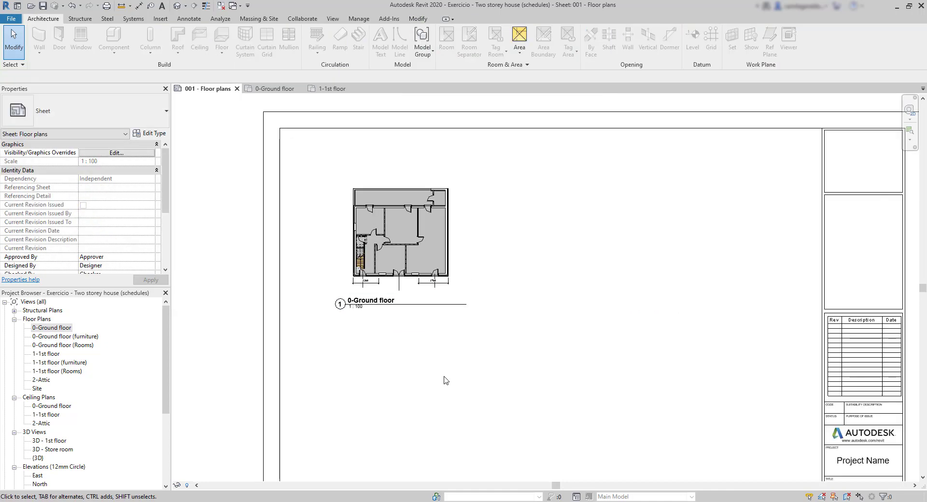
Set the view scale of the 0-Ground floor viewport to 1 : 50 and move the viewport down towards the sheet's border
scroll(451, 364, "down", 2)
middle_click_drag(515, 383, 477, 325)
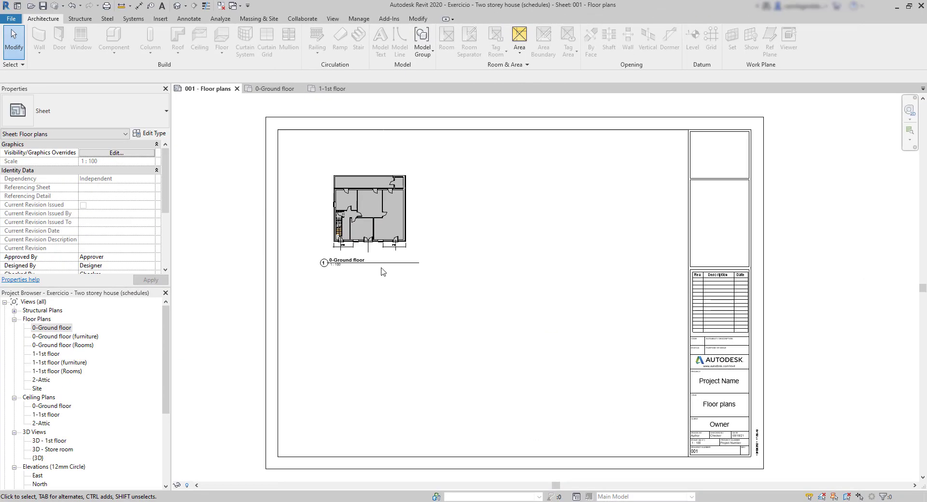
left_click(386, 249)
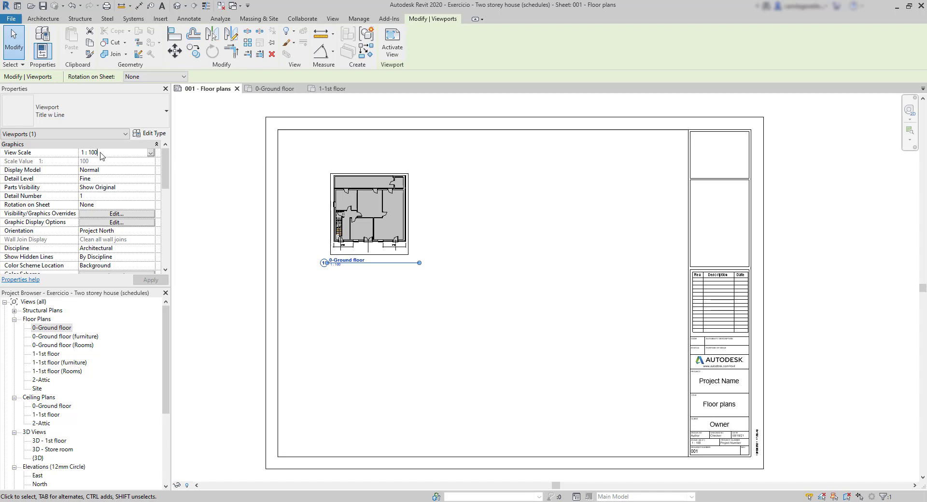
left_click(151, 152)
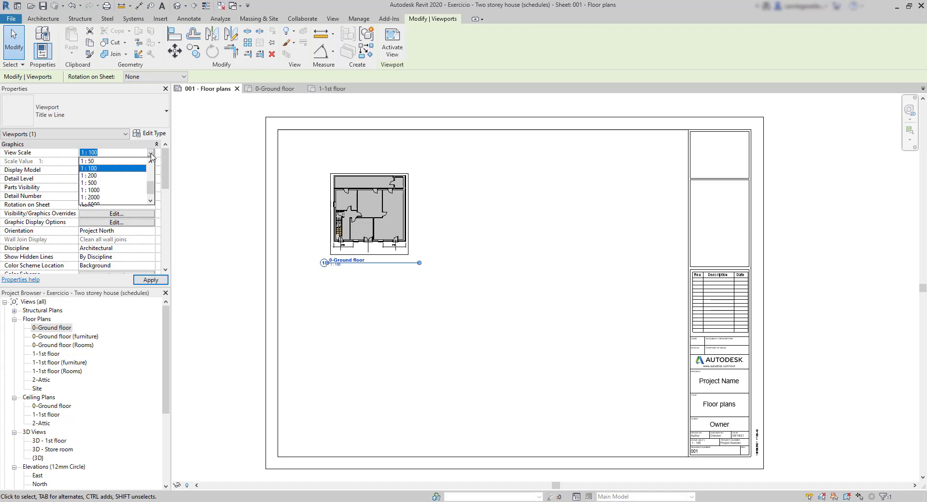
left_click(94, 162)
left_click(151, 281)
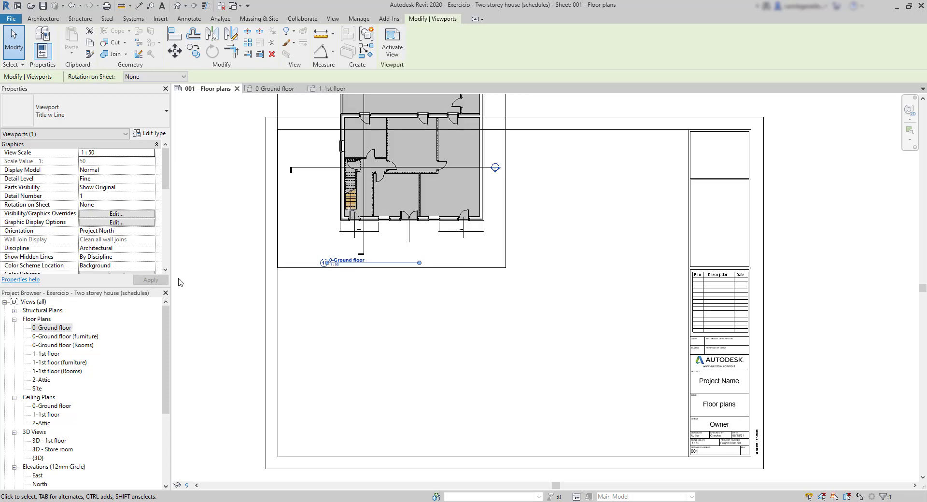
left_click(245, 264)
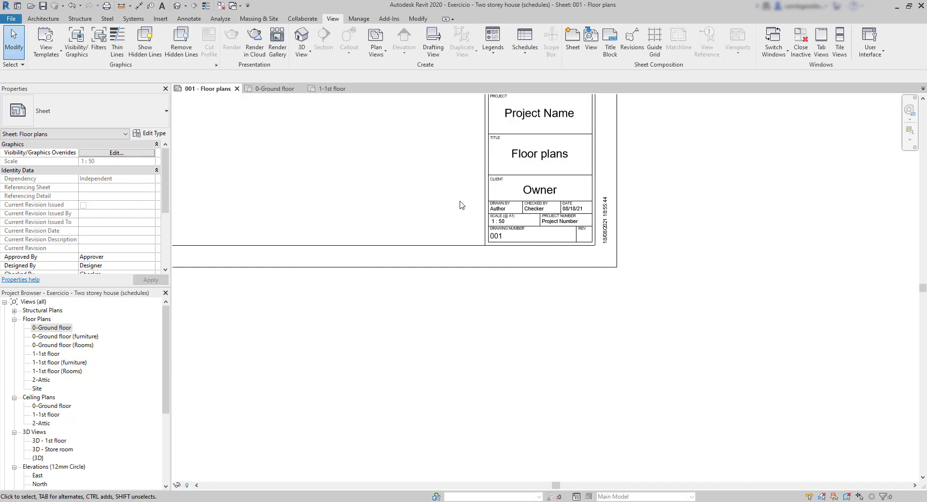
scroll(460, 205, "up", 4)
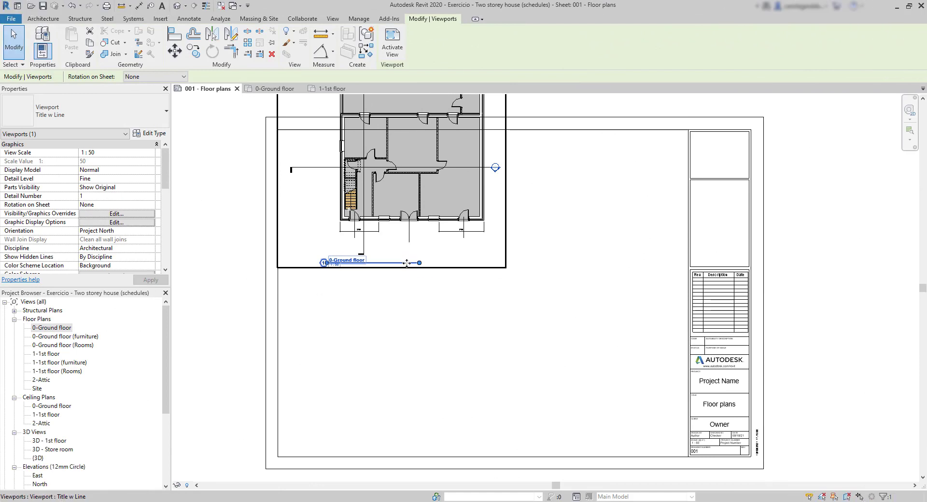
left_click_drag(406, 263, 405, 319)
left_click(437, 359)
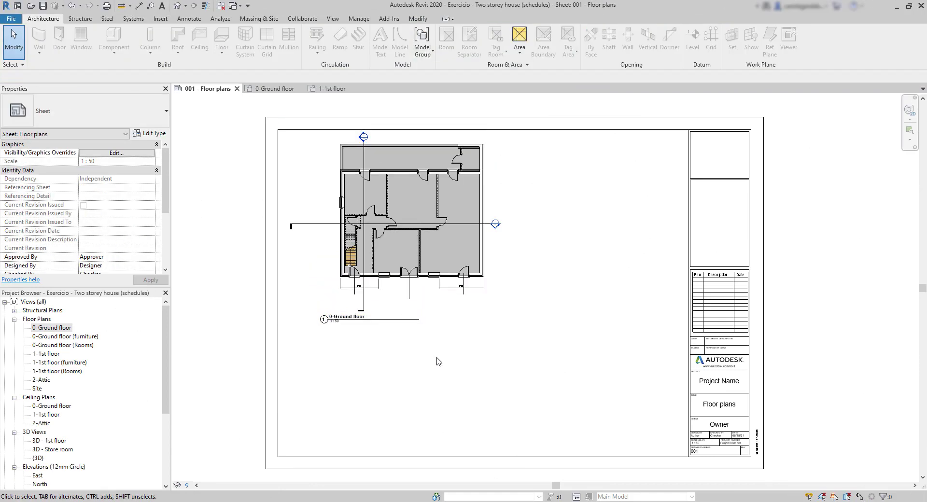
Lengthen the 0-Ground floor title line to just past the plan's width and move the title slightly lower
left_click(398, 324)
middle_click_drag(400, 323, 401, 331)
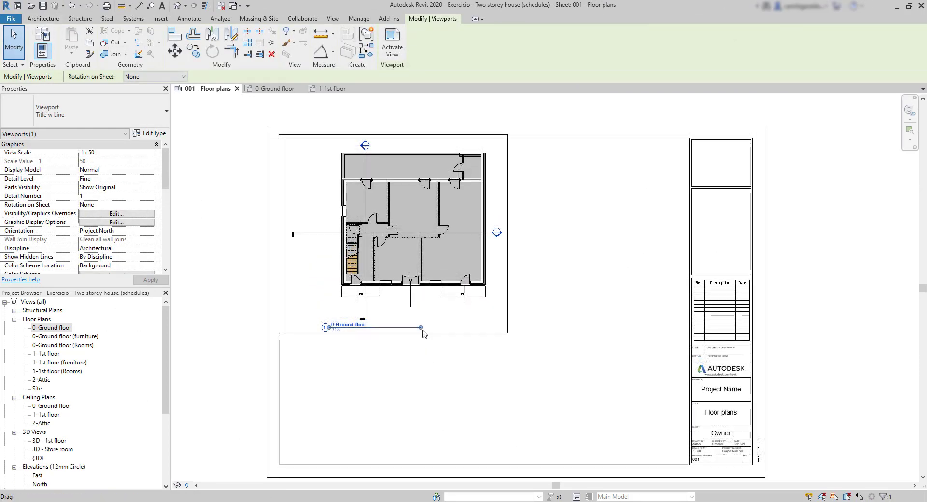
left_click_drag(421, 328, 490, 327)
left_click(428, 400)
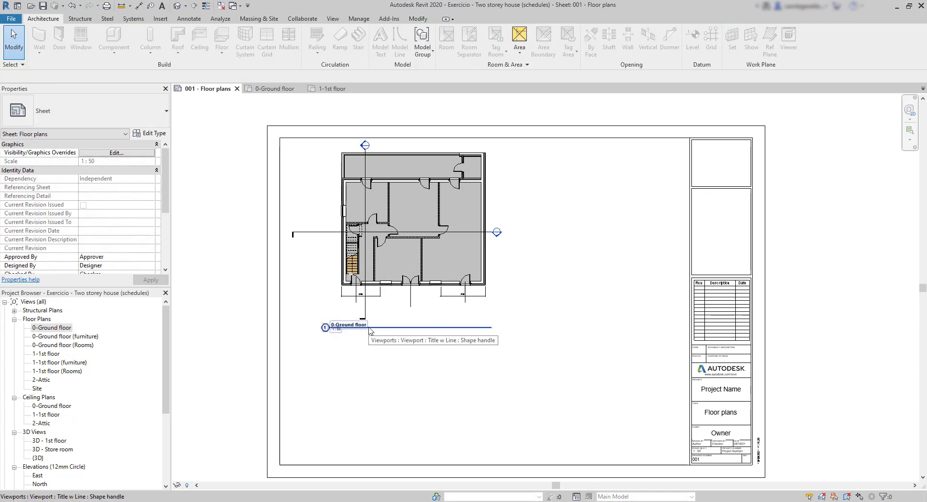
left_click_drag(369, 328, 369, 344)
left_click(439, 374)
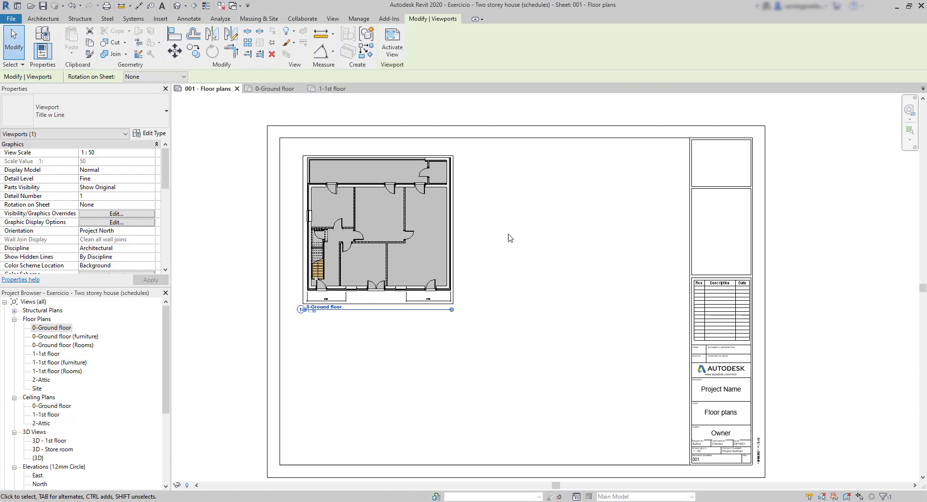
Place the 1-1st floor plan view on the sheet beside the ground floor plan, with their view titles aligned
left_click(332, 20)
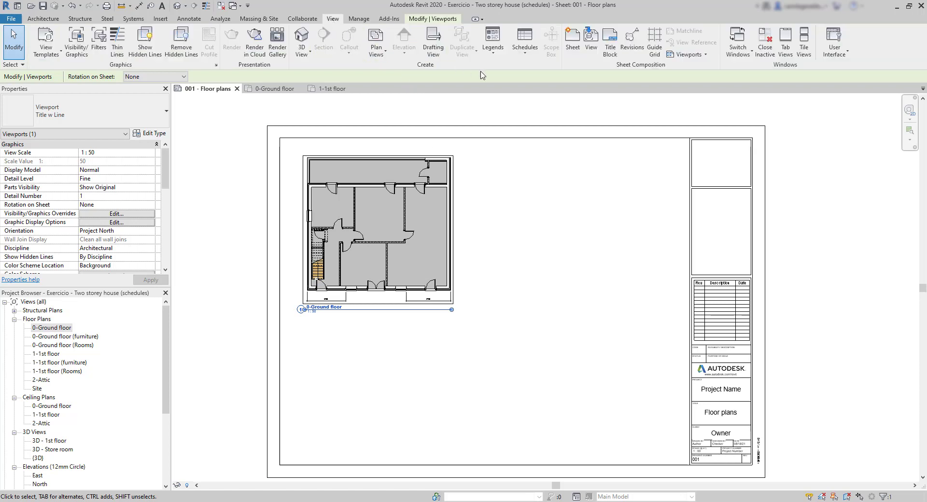
left_click(593, 40)
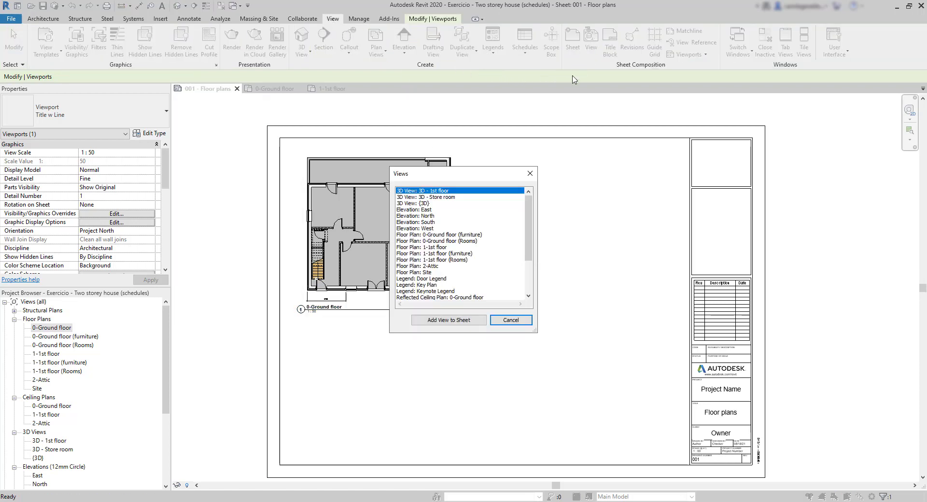
left_click_drag(529, 225, 529, 241)
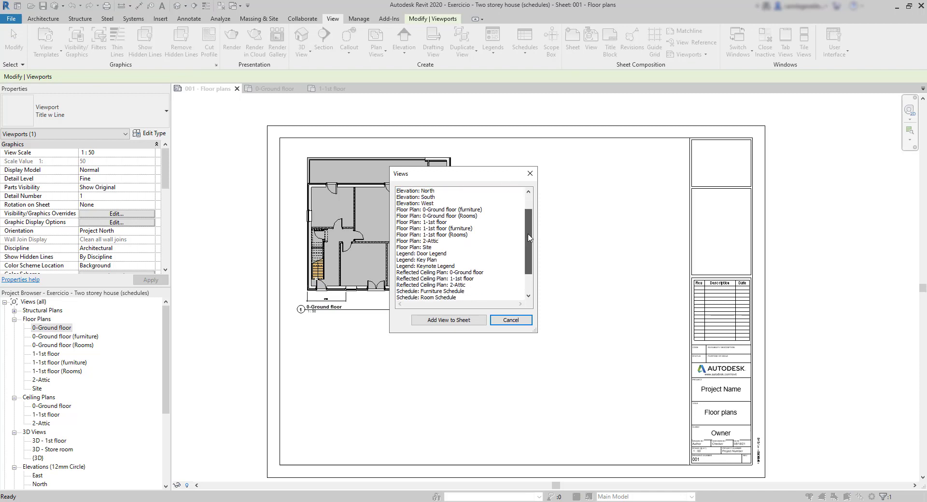
left_click(440, 223)
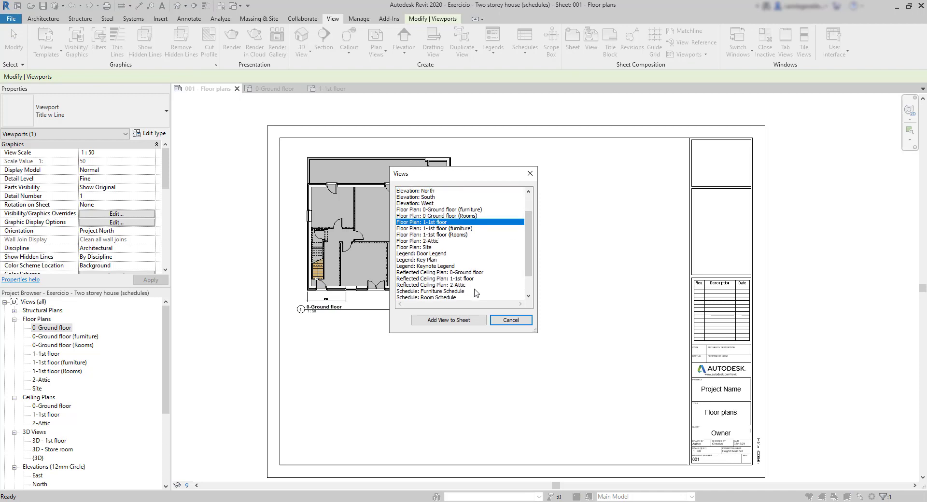
left_click(461, 320)
left_click(531, 298)
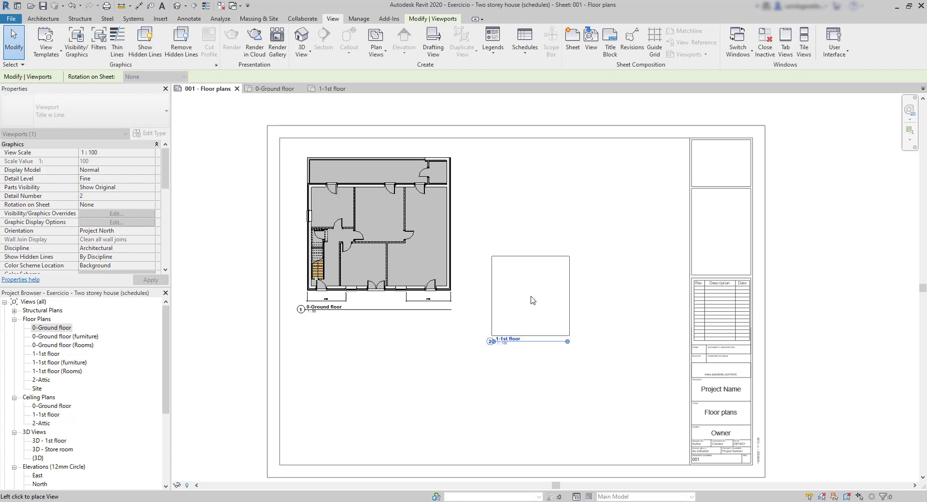
left_click(558, 267)
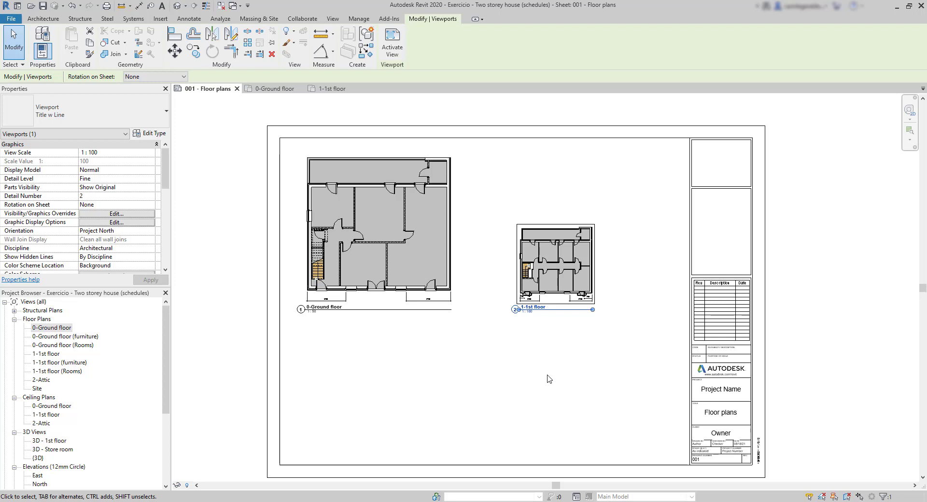
Compare the scales of the two placed floor plans and check the scale entry in the sheet's title block
scroll(496, 280, "up", 3)
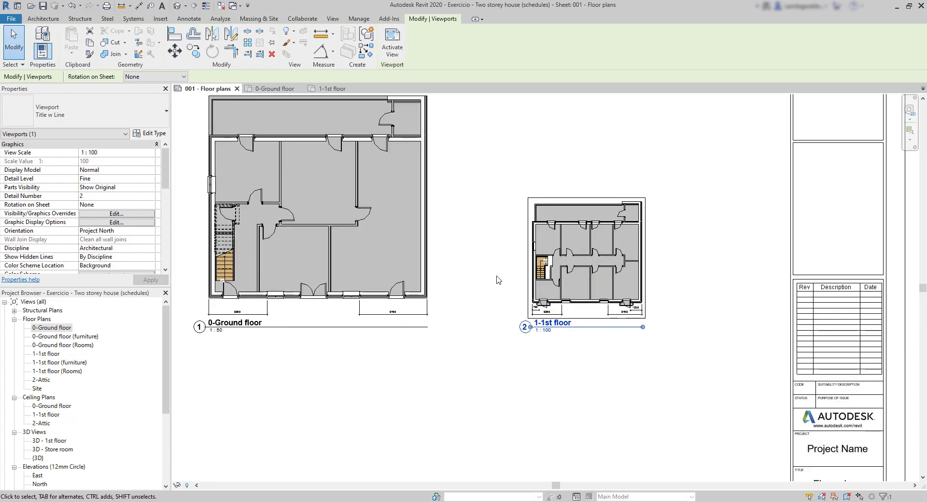
scroll(492, 282, "down", 2)
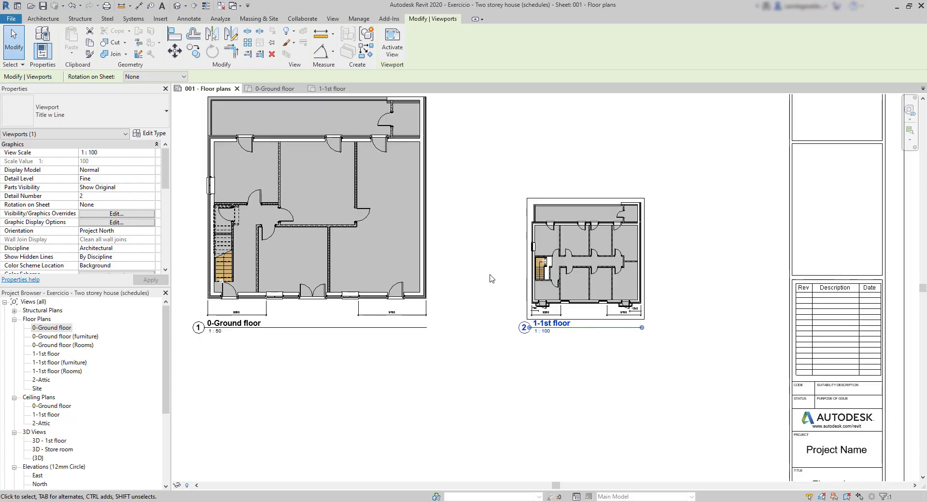
middle_click_drag(490, 275, 523, 308)
scroll(436, 265, "down", 2)
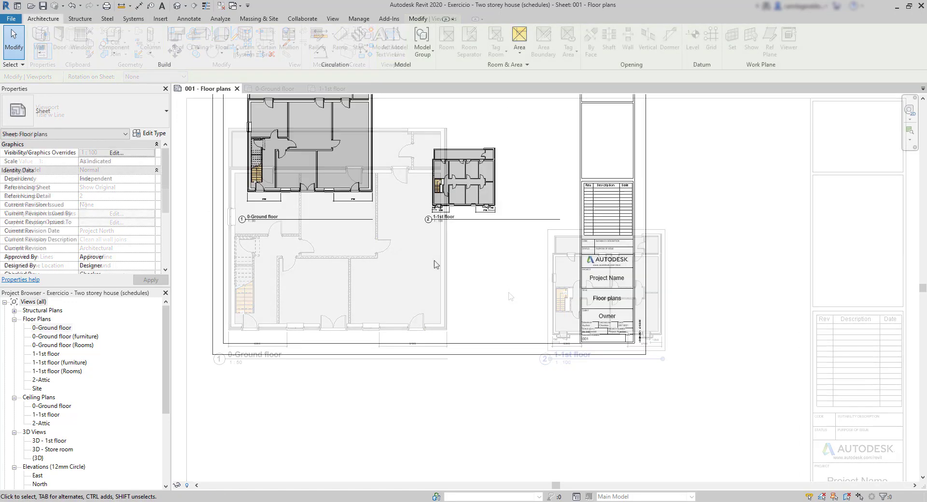
middle_click_drag(429, 263, 522, 314)
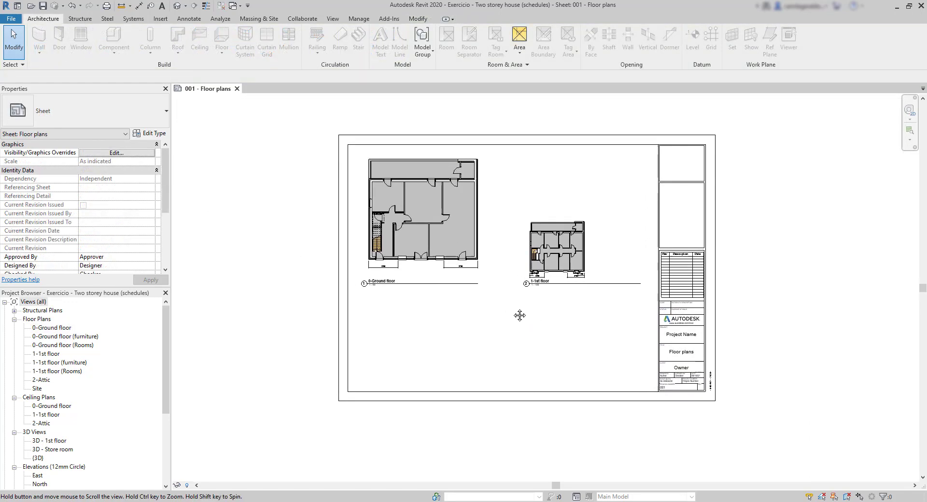
scroll(649, 381, "up", 7)
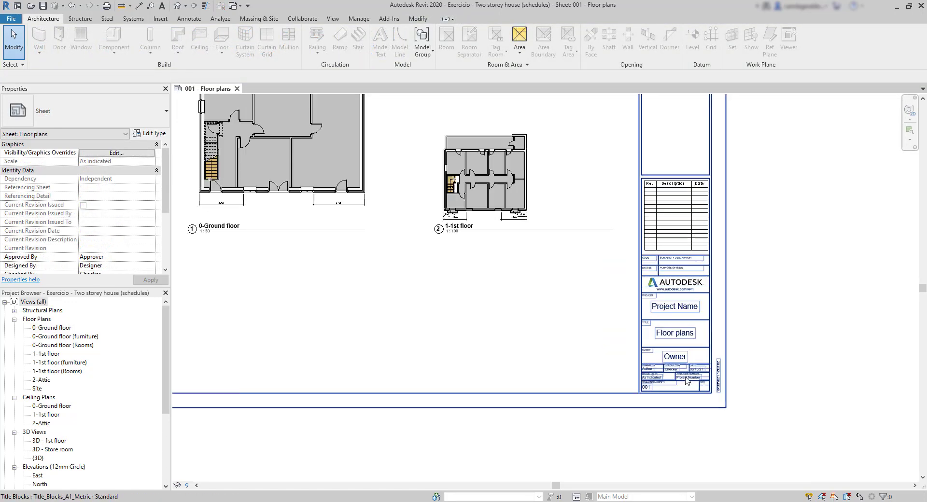
scroll(647, 379, "up", 3)
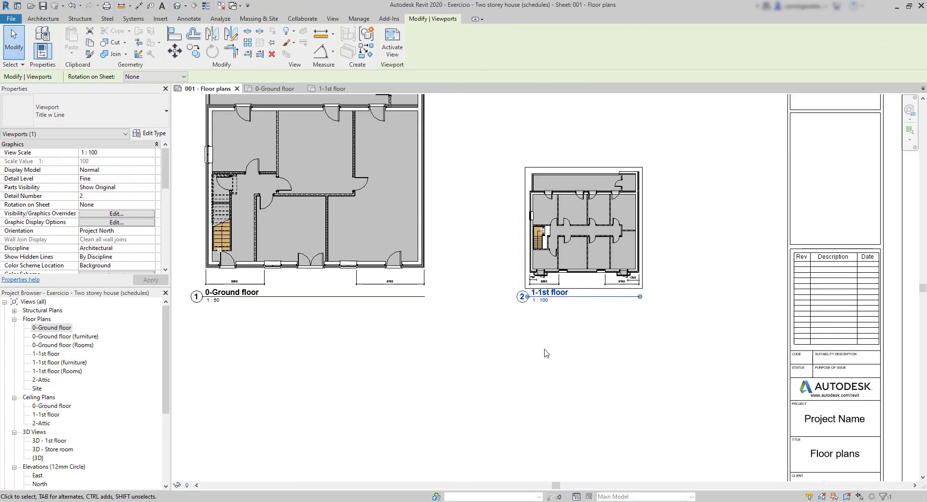
Set the view scale of the 1-1st floor viewport to 1 : 50
left_click(151, 153)
left_click(151, 154)
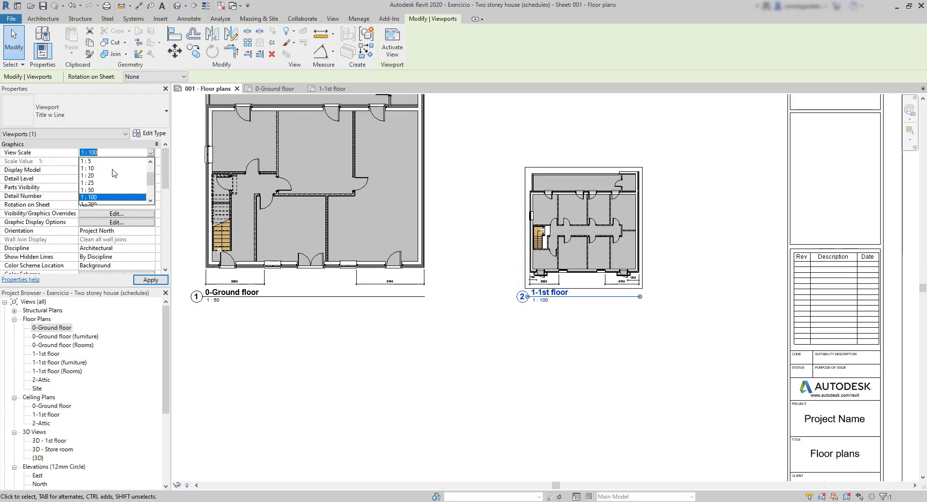
left_click(94, 190)
left_click(151, 280)
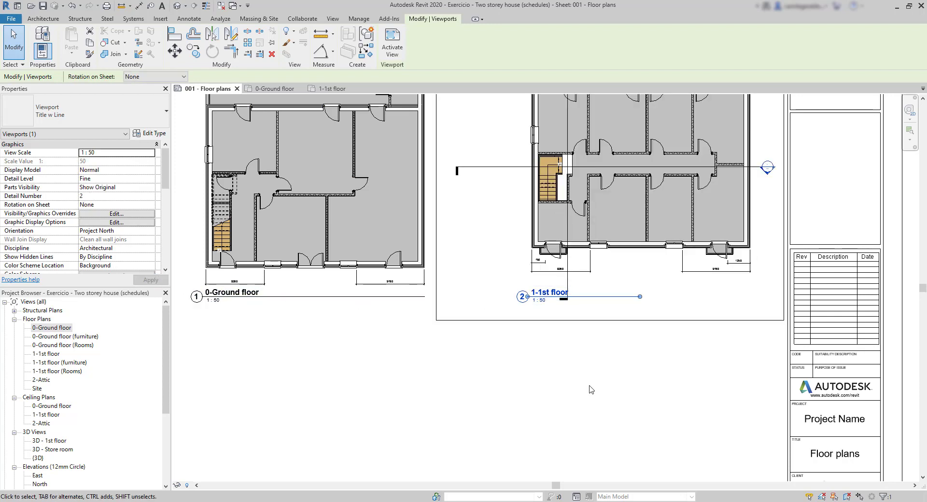
scroll(459, 381, "down", 2)
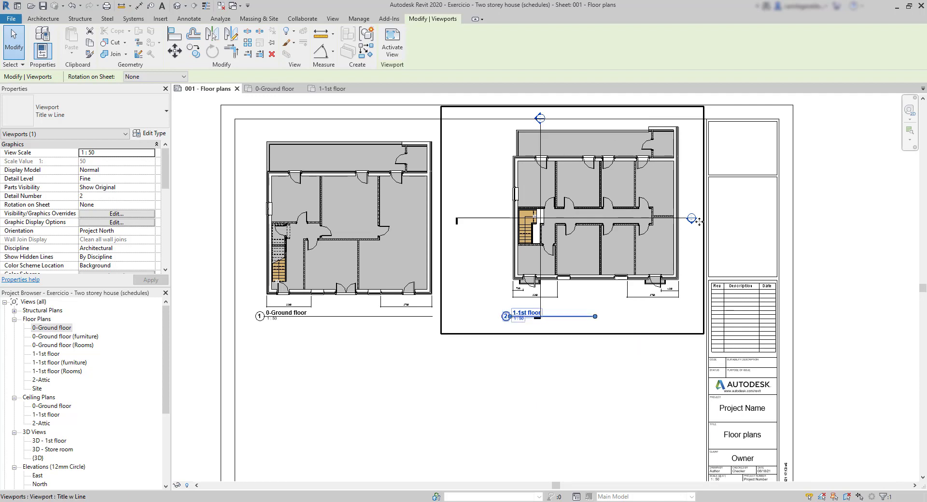
left_click(495, 379)
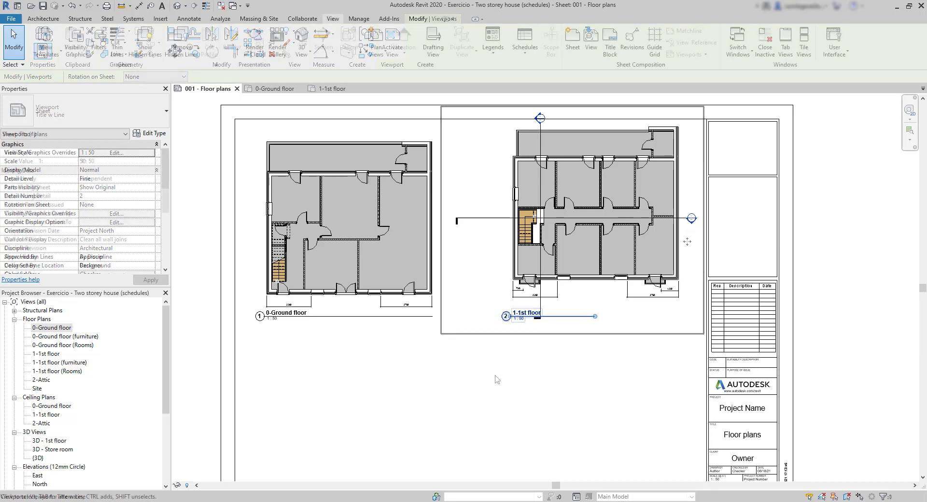
Activate the 1-1st floor view on the sheet, hide its section markers by category and return to the sheet
double_click(492, 284)
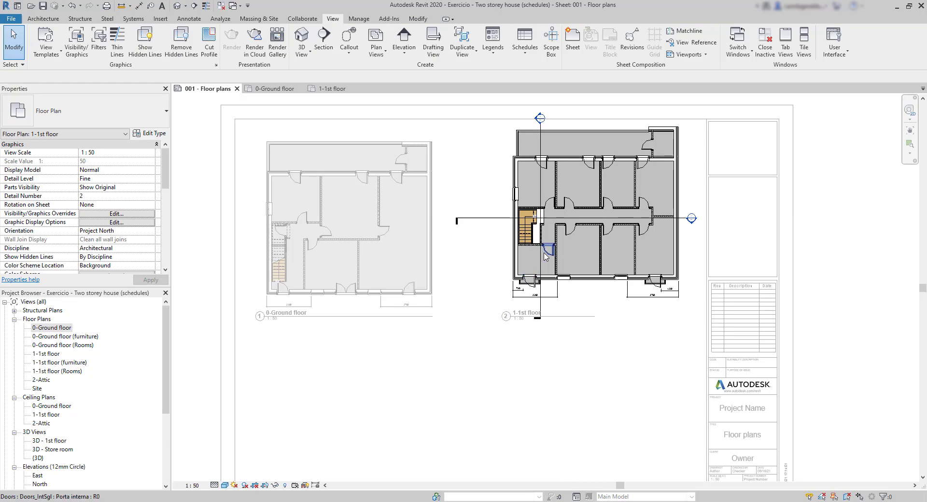
scroll(552, 240, "up", 3)
middle_click_drag(605, 241, 555, 307)
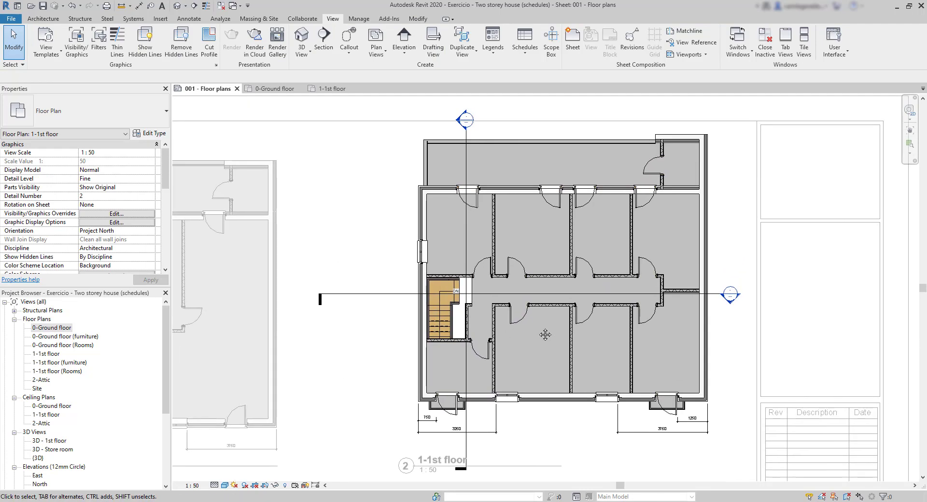
left_click(555, 307)
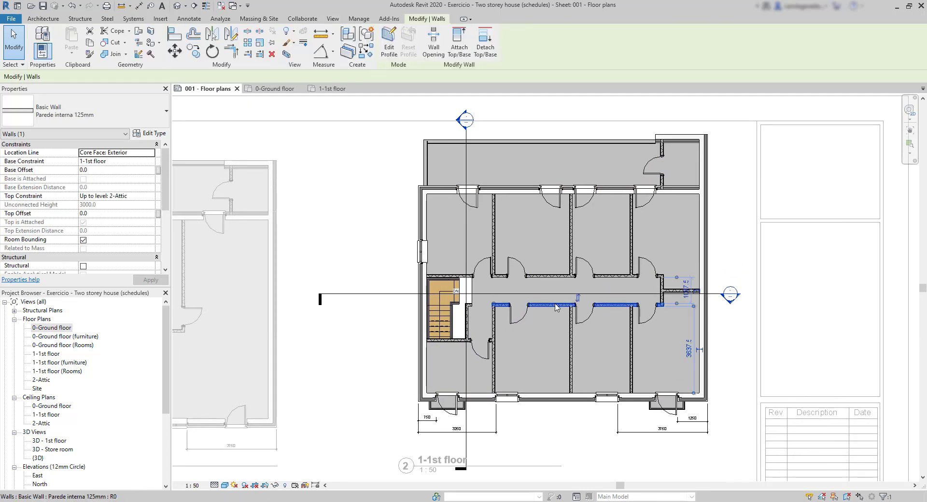
key("Delete")
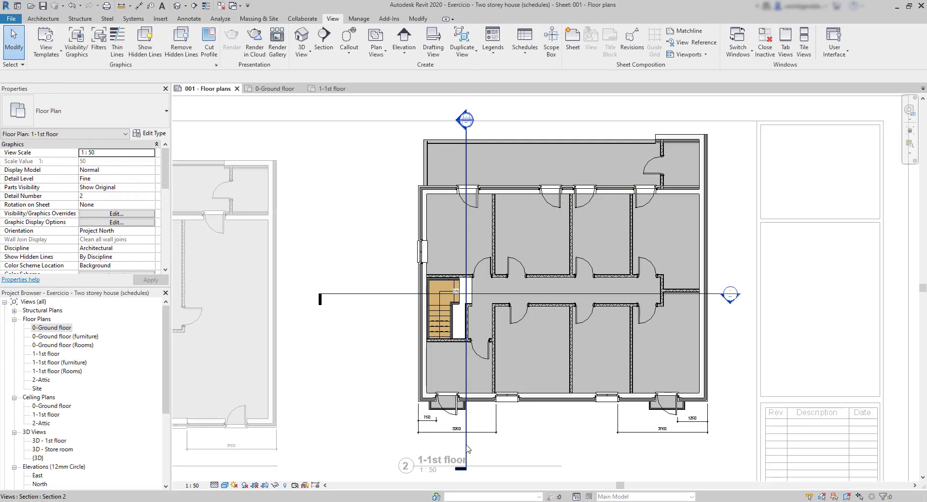
left_click(466, 446)
right_click(466, 448)
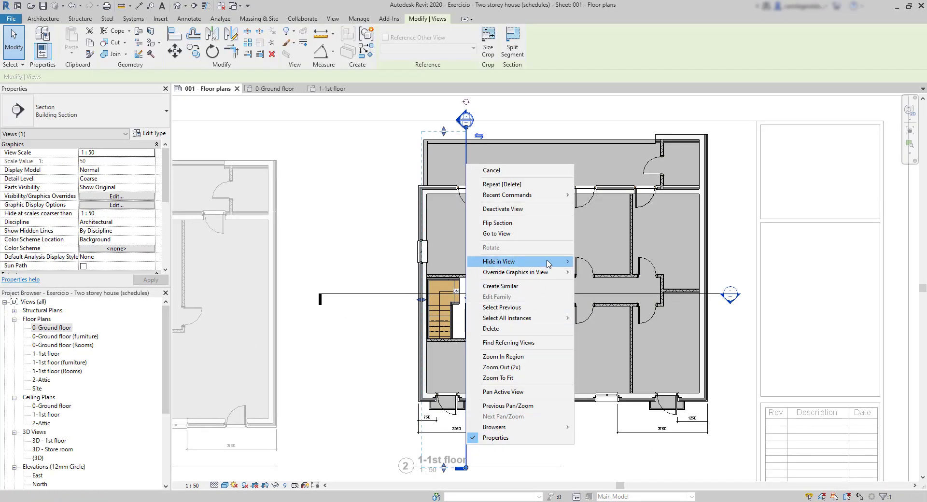
mouse_move(556, 262)
left_click(598, 272)
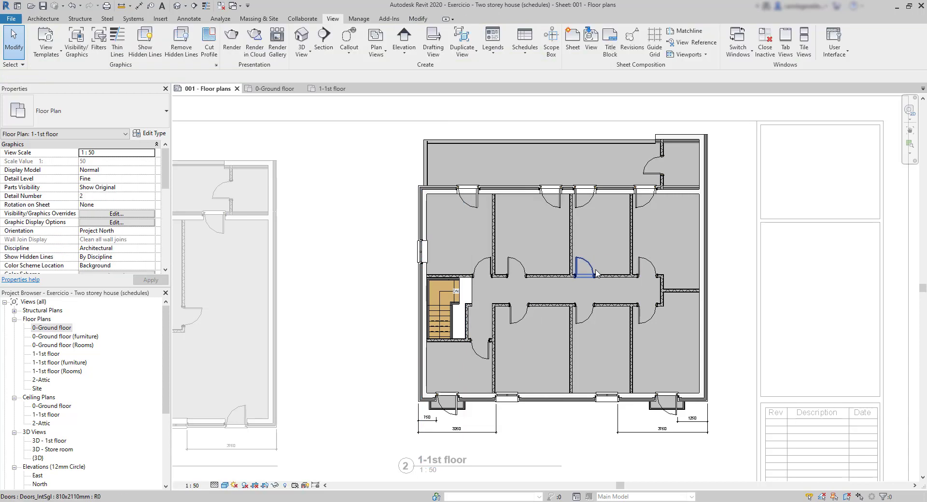
scroll(423, 297, "down", 1)
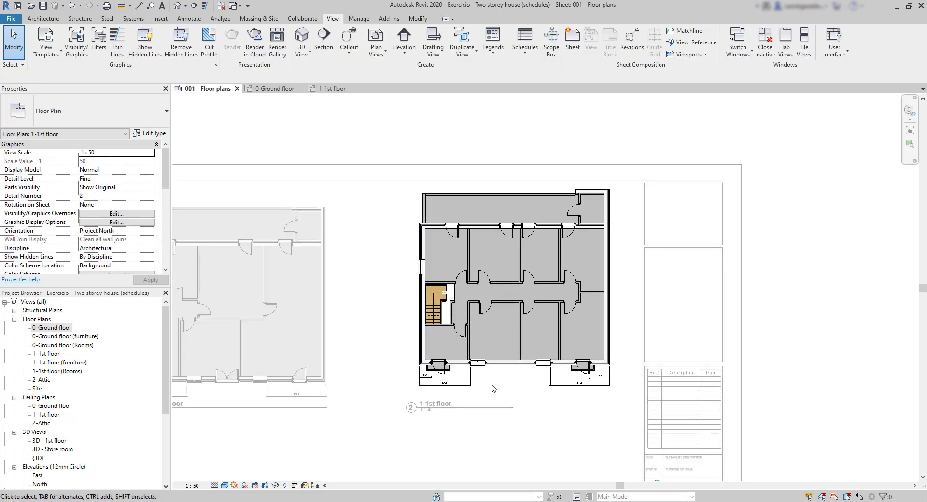
double_click(483, 436)
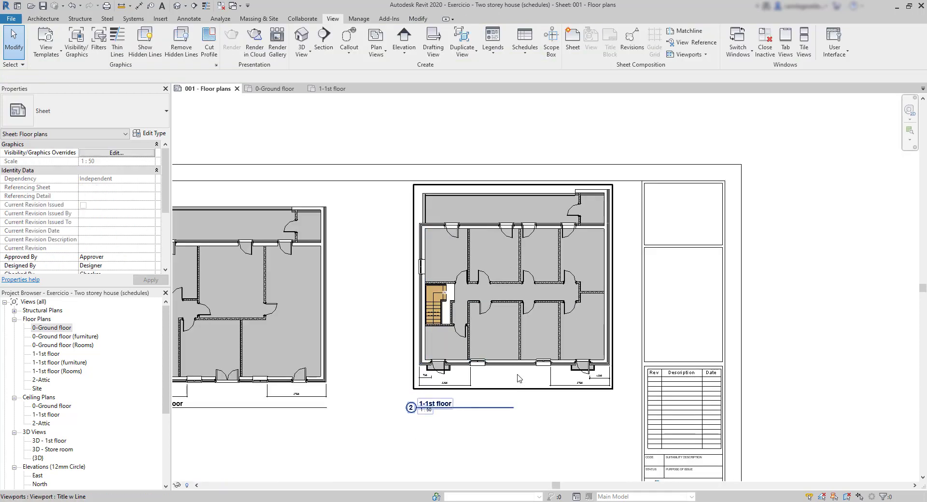
Move the 1-1st floor viewport down on the sheet so its plan lines up horizontally with the ground floor plan
scroll(488, 423, "down", 2)
left_click(590, 359)
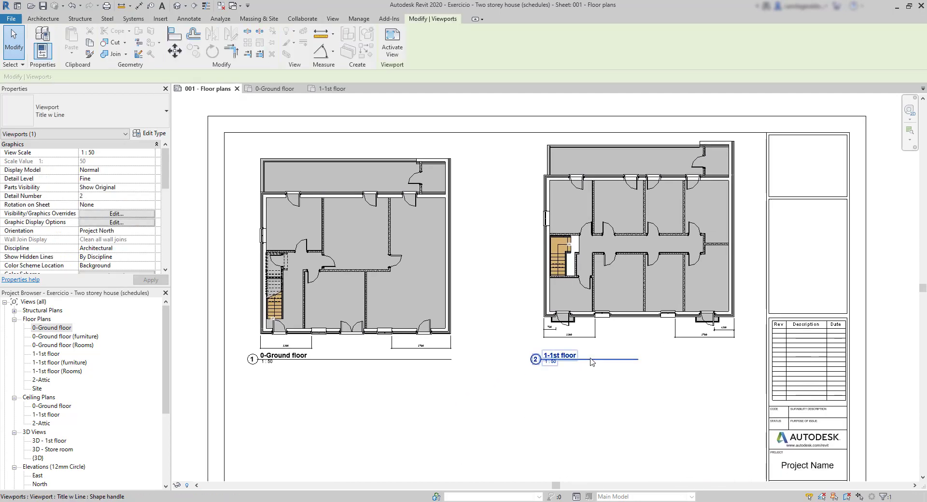
left_click(608, 319)
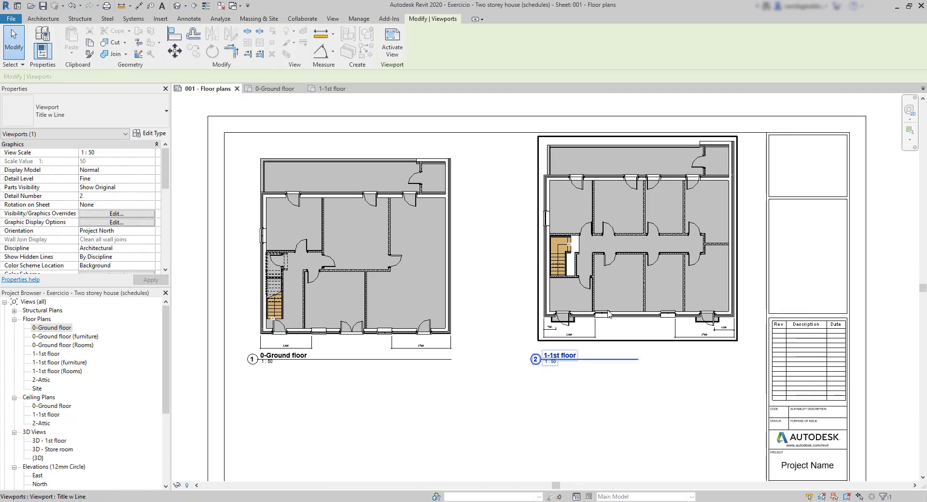
left_click_drag(608, 319, 610, 333)
left_click(468, 416)
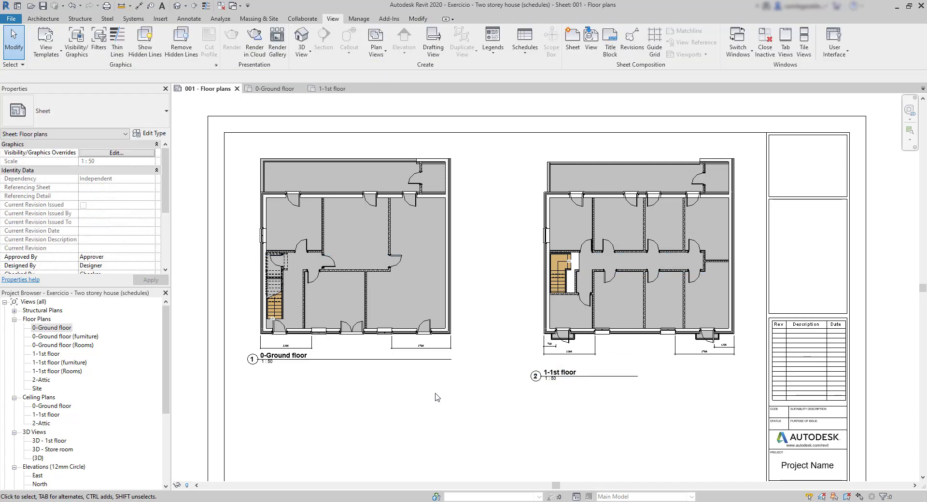
Lower the 0-Ground floor view title so it lines up with the 1-1st floor title
left_click(418, 359)
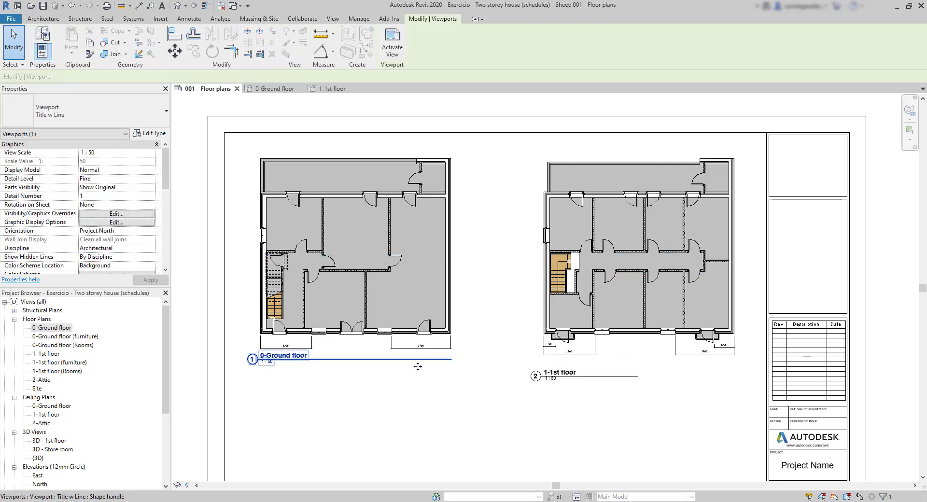
left_click_drag(418, 366, 418, 383)
left_click(575, 426)
Extend the title line of the 1-1st floor view to span the full width of its plan
left_click(627, 377)
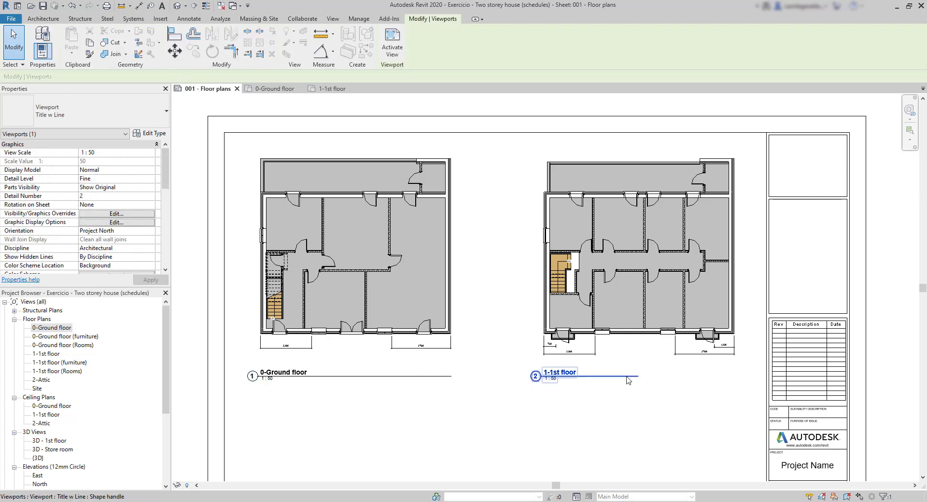
left_click(628, 406)
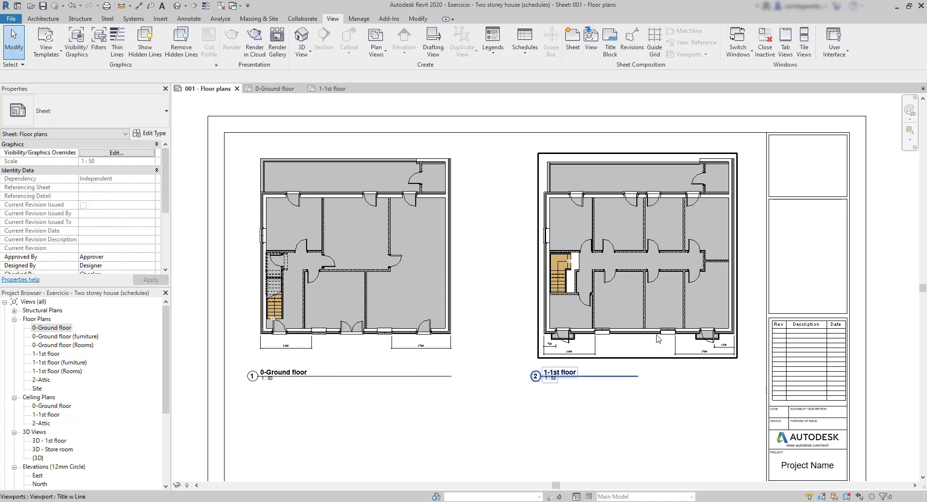
left_click(627, 377)
left_click_drag(638, 376, 745, 376)
left_click(661, 425)
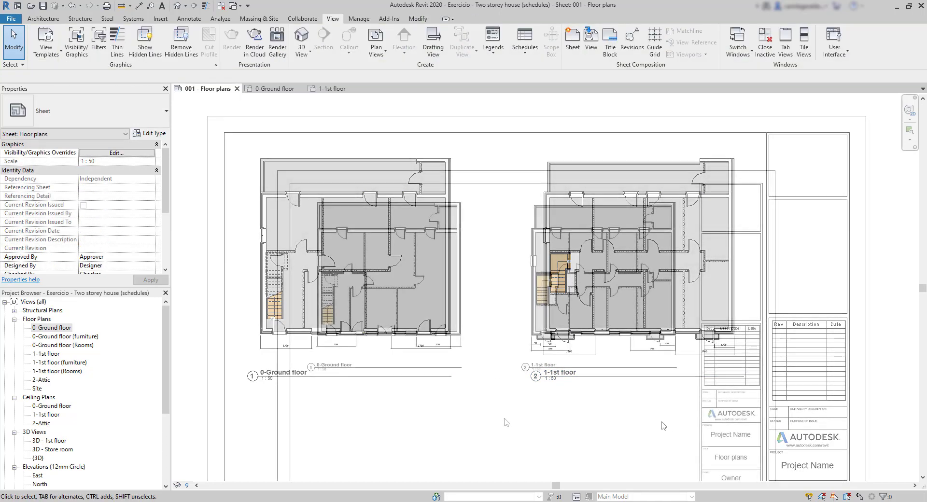
Open the sheet's A1 title block family for editing
middle_click_drag(504, 423, 484, 340)
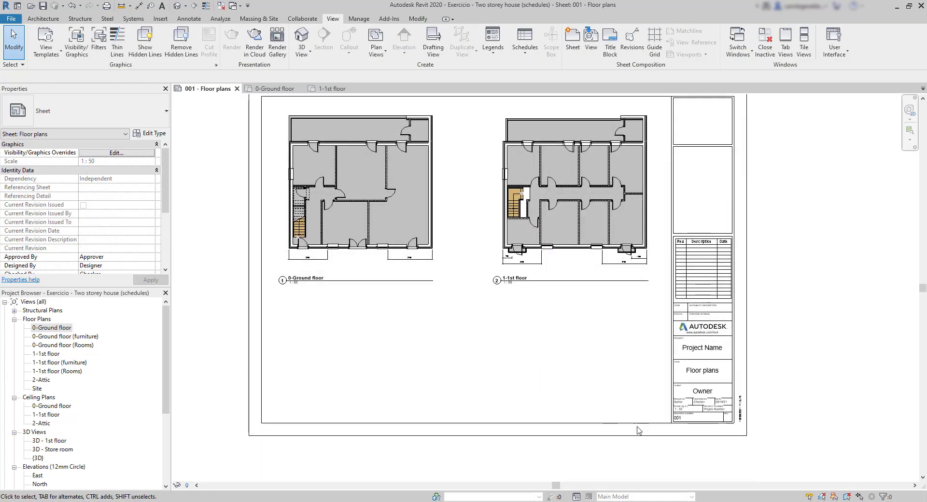
scroll(639, 429, "up", 3)
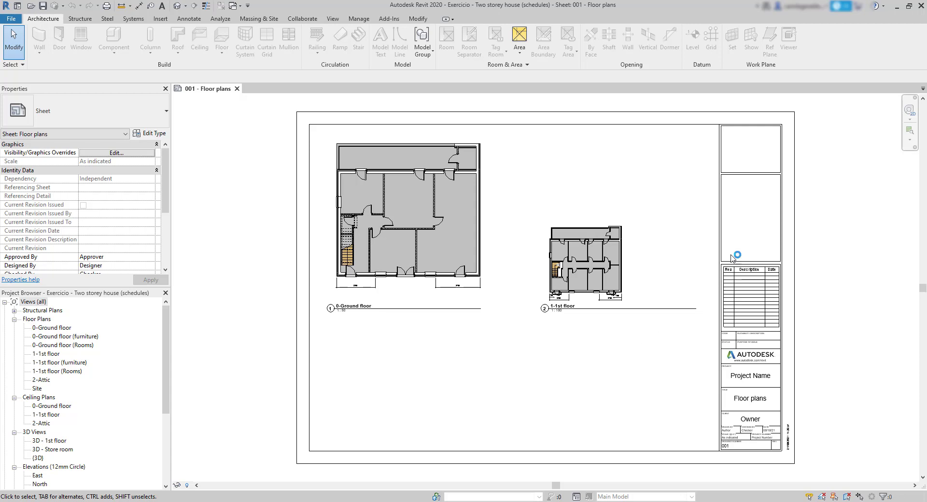
left_click(782, 250)
double_click(783, 250)
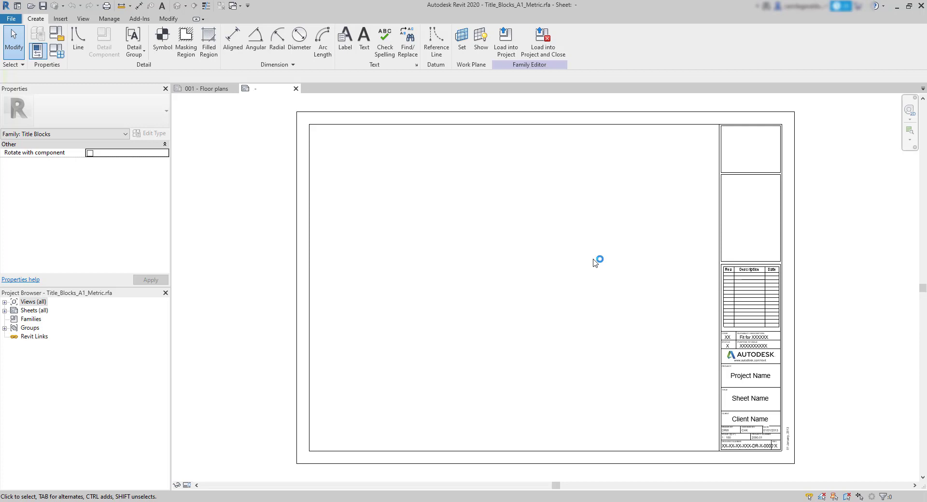
scroll(705, 432, "up", 2)
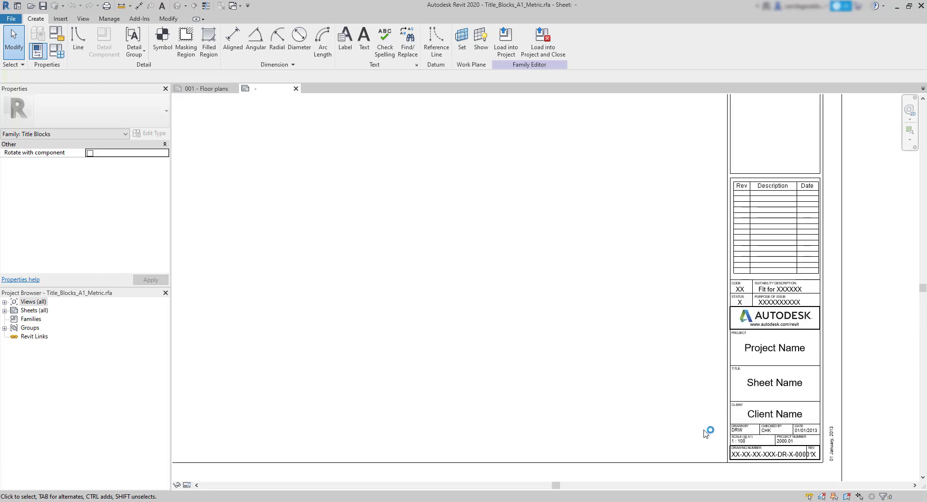
left_click(764, 397)
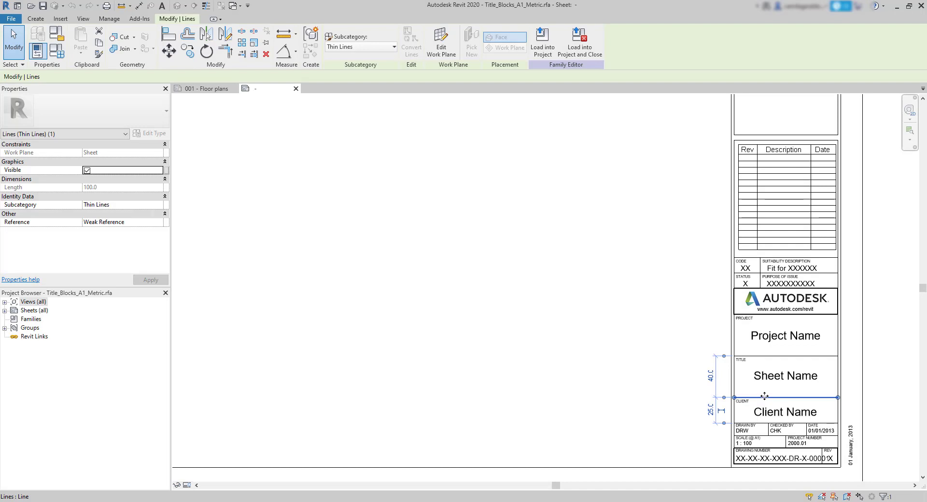
left_click_drag(765, 385, 700, 385)
left_click(656, 384)
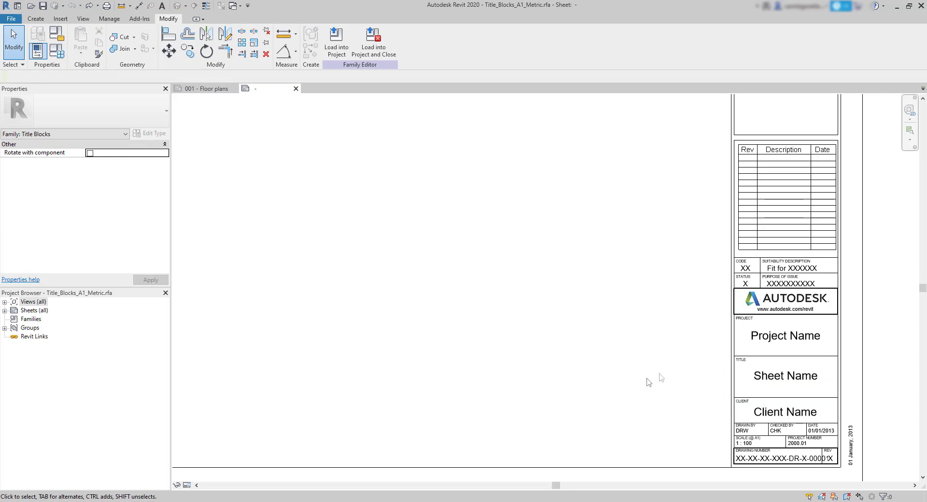
Delete the Autodesk logo image and the web address text below it from the title block
left_click(785, 299)
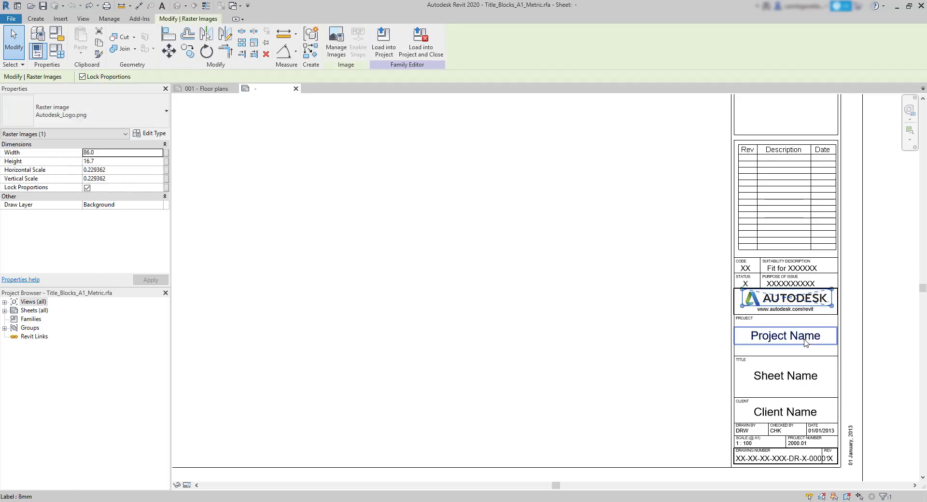
key("Delete")
left_click(812, 311)
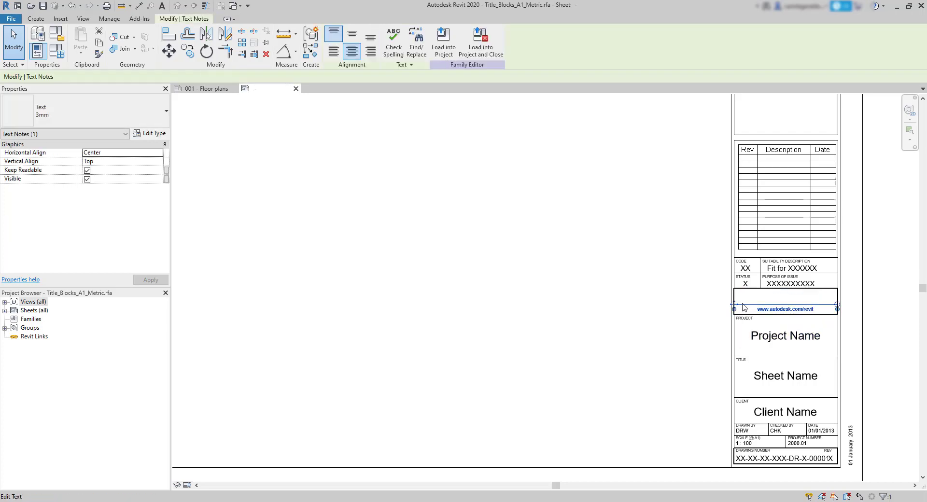
left_click(628, 309)
scroll(696, 358, "down", 1)
scroll(696, 357, "down", 1)
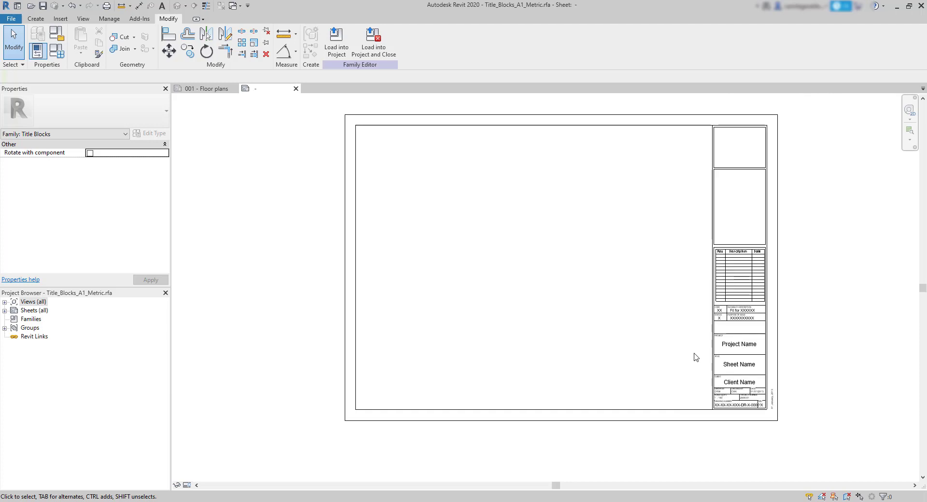
Import the image cad in black logo.jpg into the title block's empty logo box and shrink it to about 14 mm wide
scroll(695, 335, "up", 3)
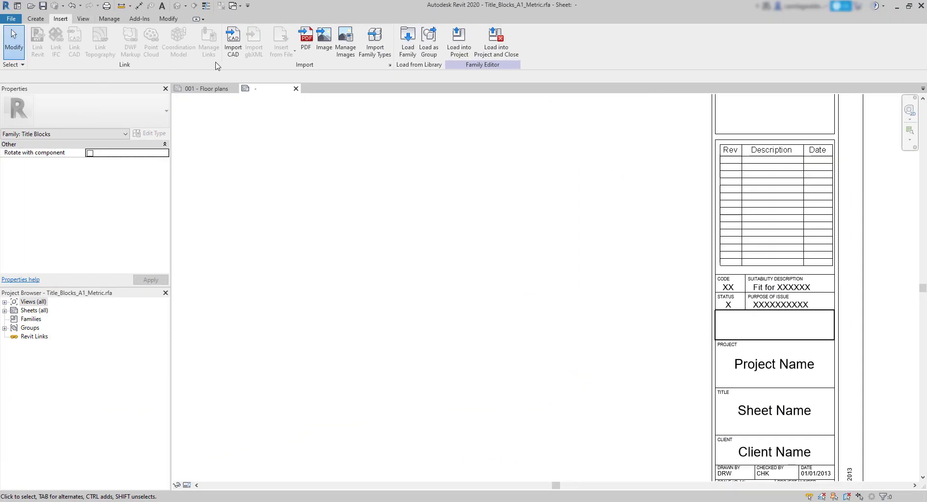
left_click(323, 40)
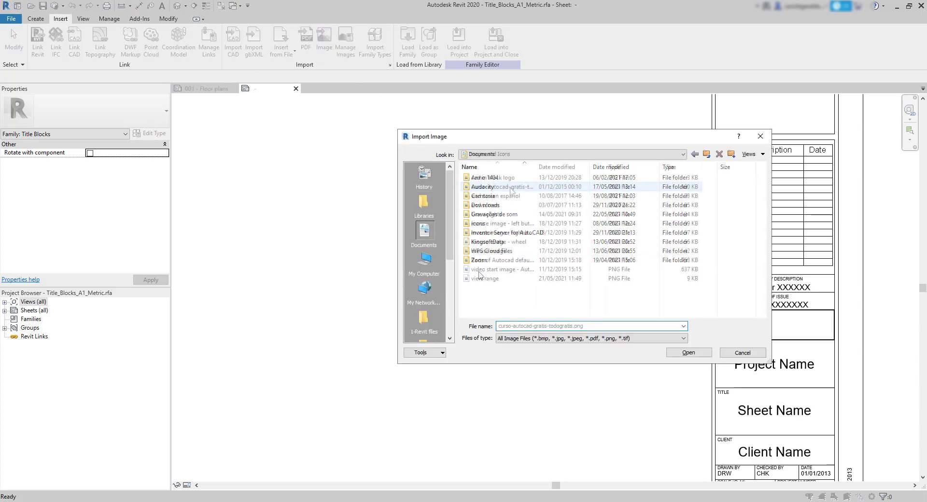
left_click(493, 177)
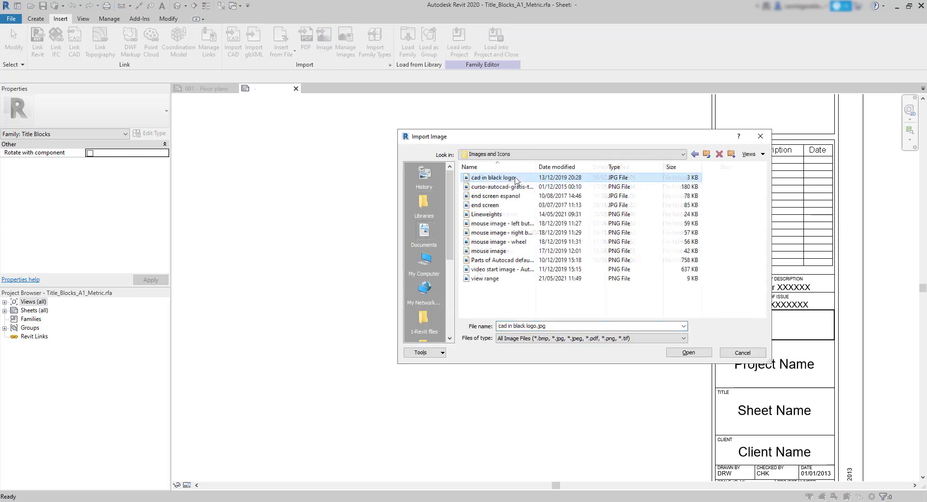
left_click(703, 356)
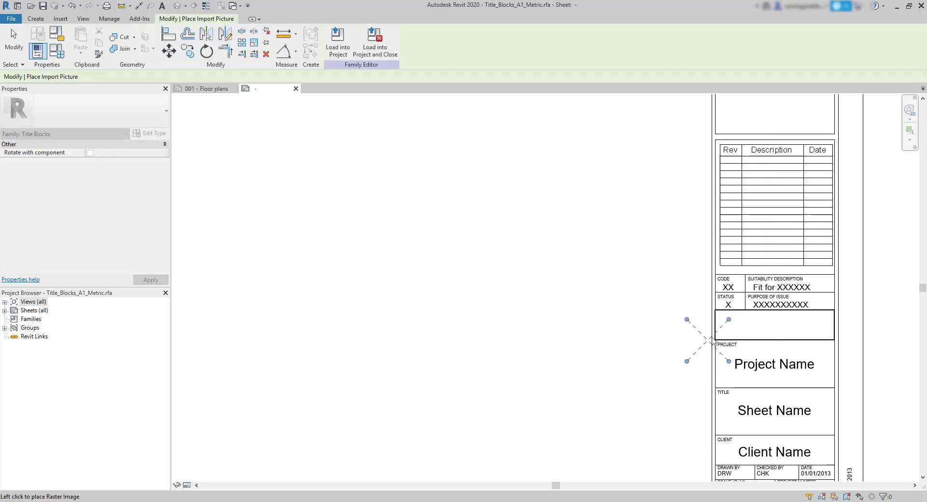
left_click(740, 327)
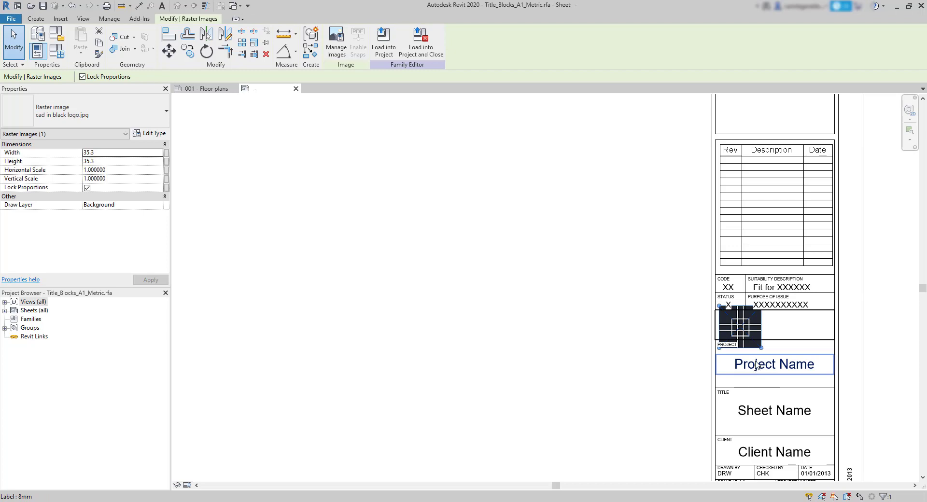
left_click_drag(763, 351, 737, 327)
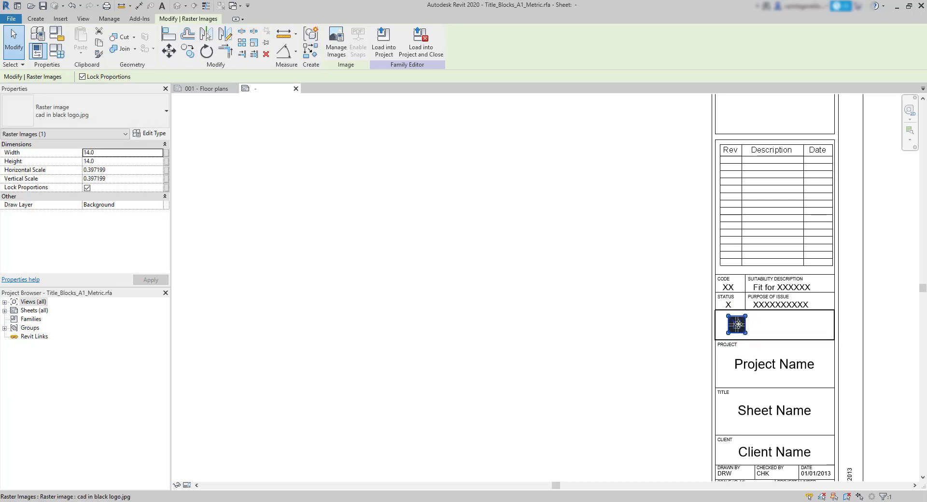
left_click(758, 327)
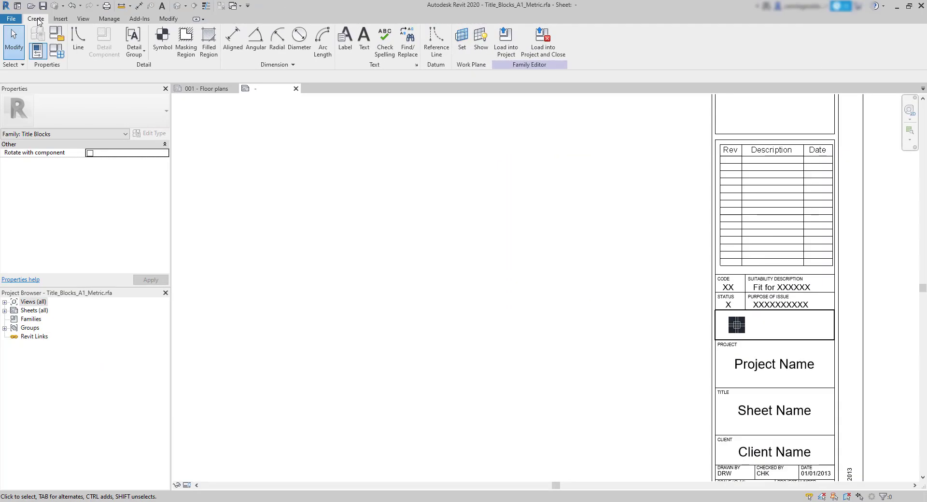
Add the 5mm text "CAD in Black" beside the logo in the title block
left_click(364, 38)
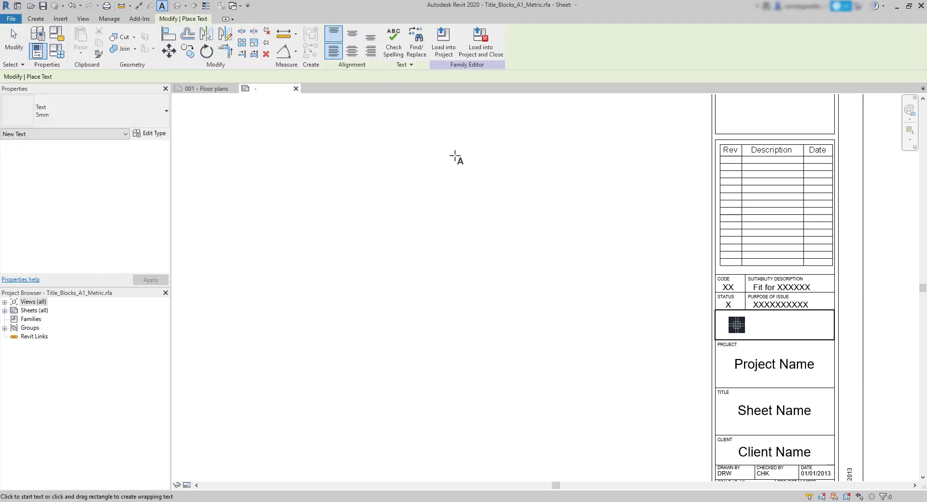
left_click(757, 332)
type("CAD in Black")
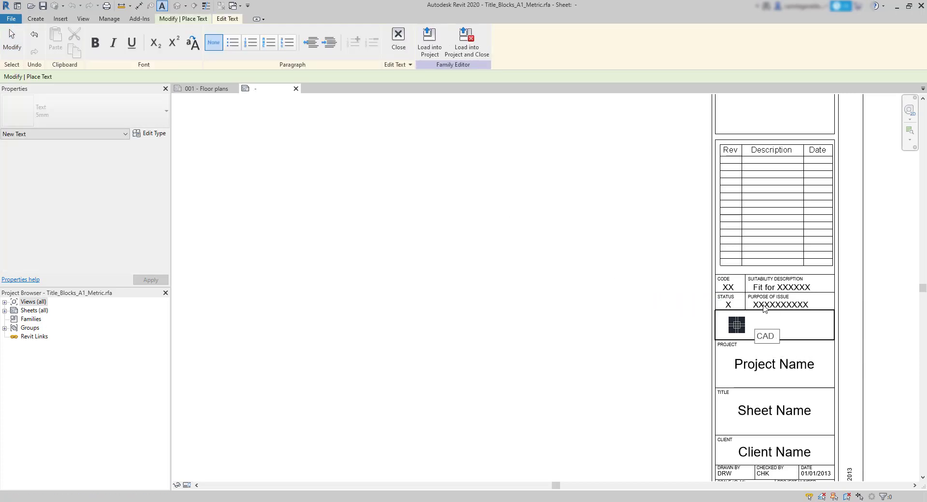
left_click(634, 388)
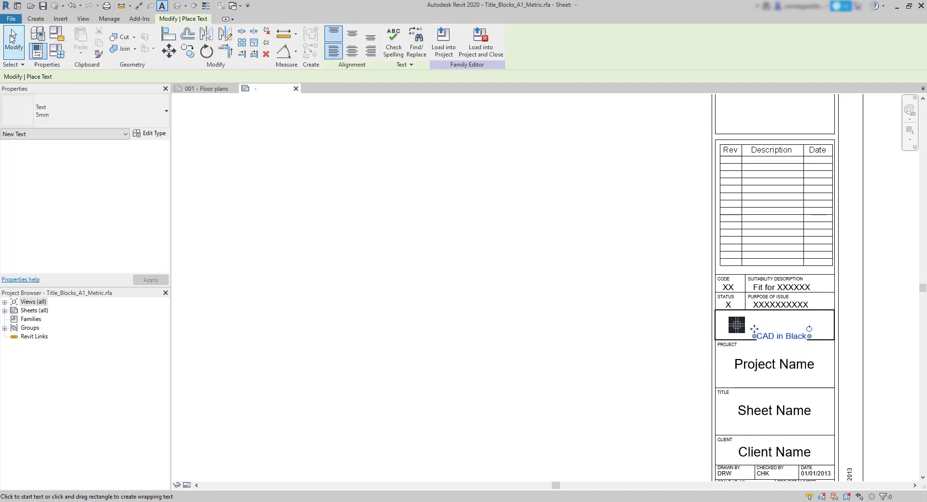
left_click(13, 38)
Move the CAD in Black text up so it sits level with the logo inside the box
left_click(756, 334)
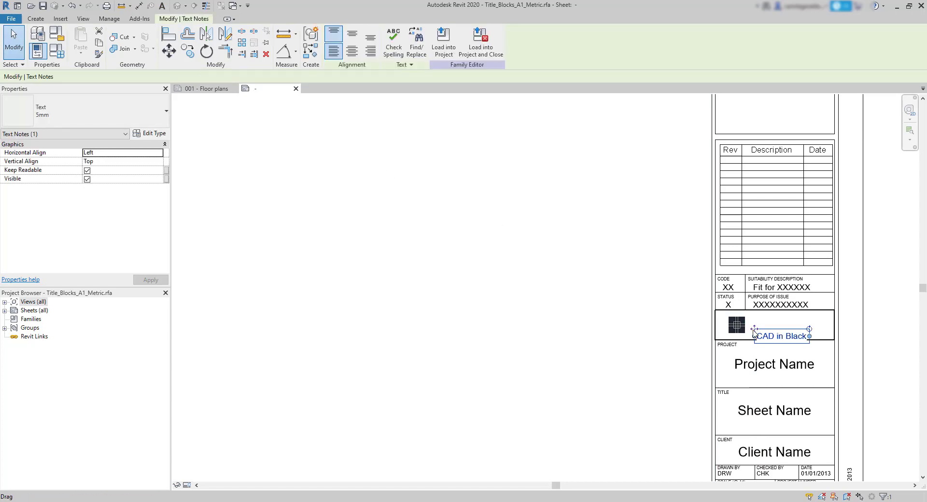
left_click_drag(754, 332, 755, 323, "ctrl")
scroll(781, 338, "up", 5)
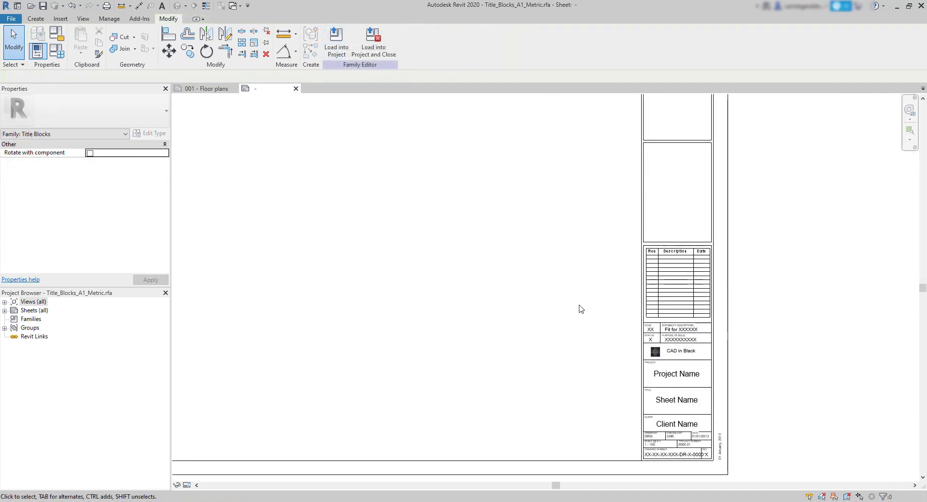
scroll(599, 309, "down", 2)
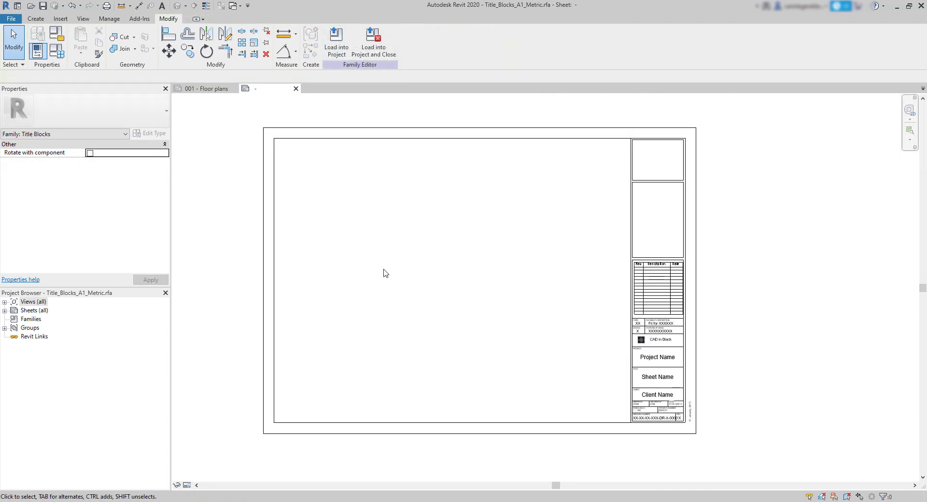
Save the title block as a new family named Title_Blocks_A1_Metric CAD in Black.rfa on the Desktop
left_click(11, 18)
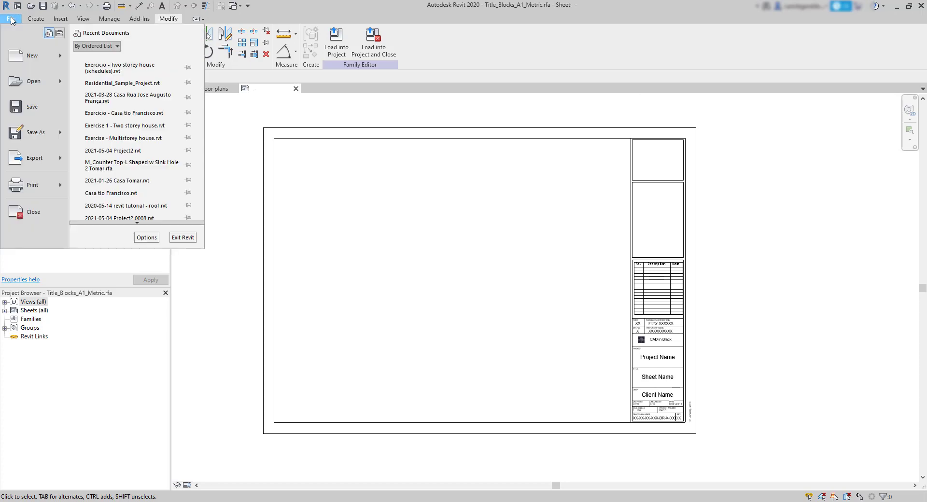
mouse_move(37, 138)
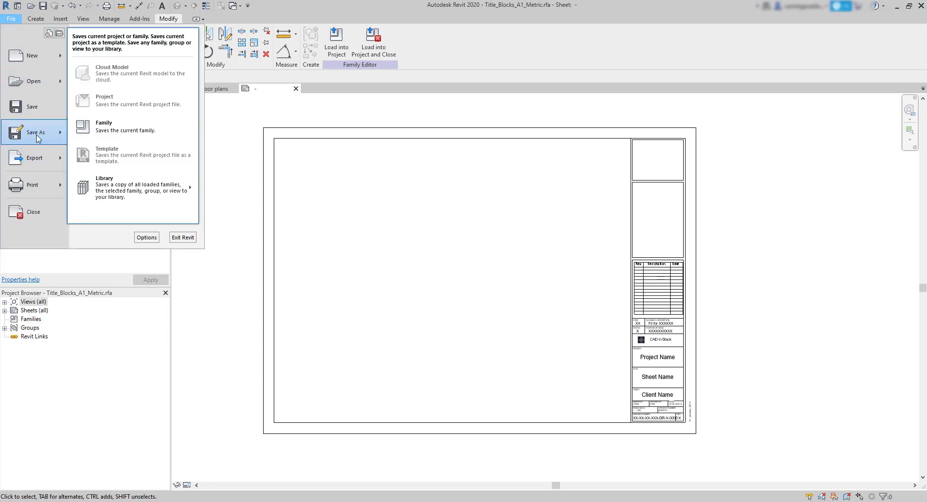
left_click(147, 128)
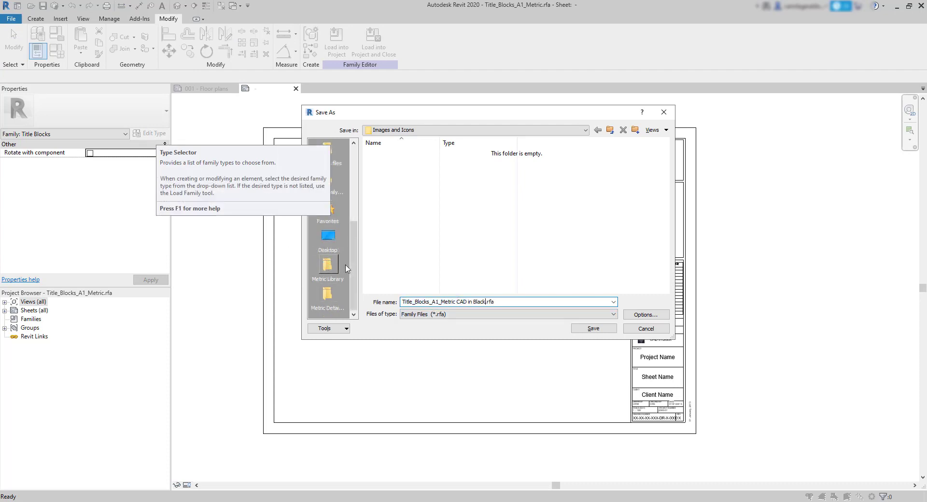
left_click(327, 238)
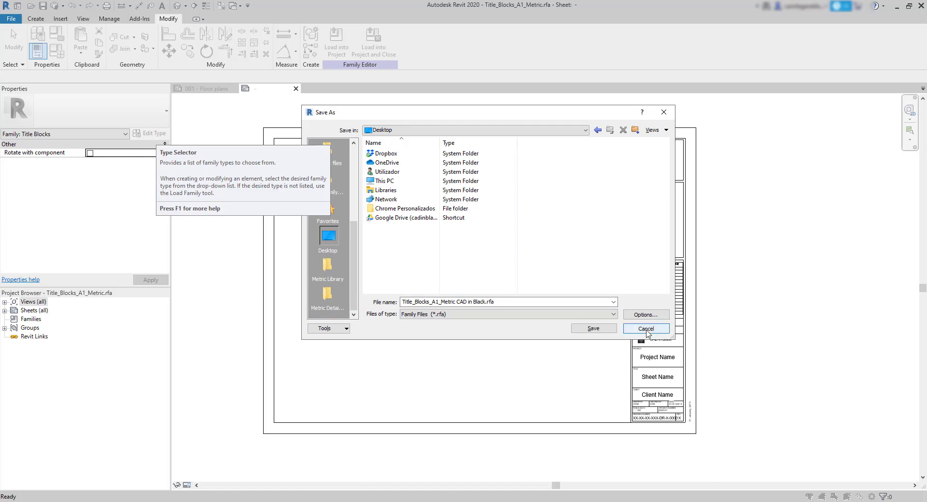
left_click(608, 328)
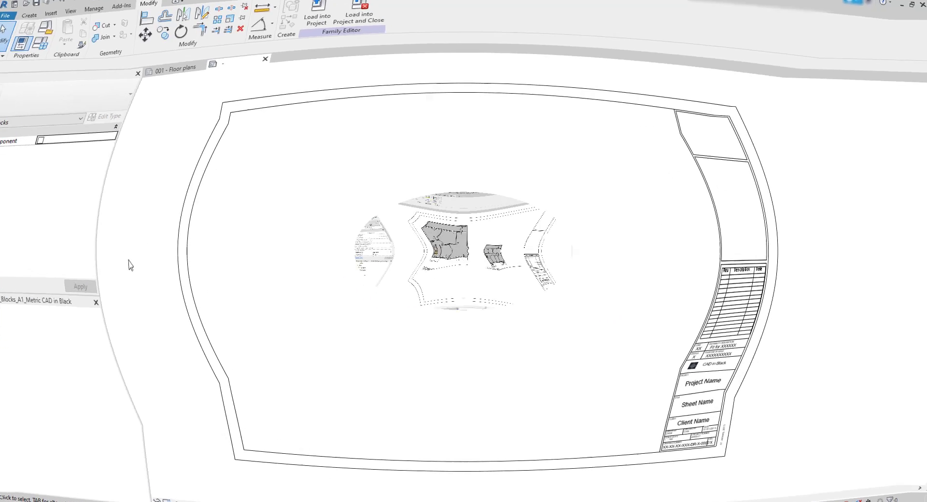
Create a new sheet in the house project, loading Title_Blocks_A1_Metric CAD in Black.rfa from the Desktop as its title block
left_click(33, 449)
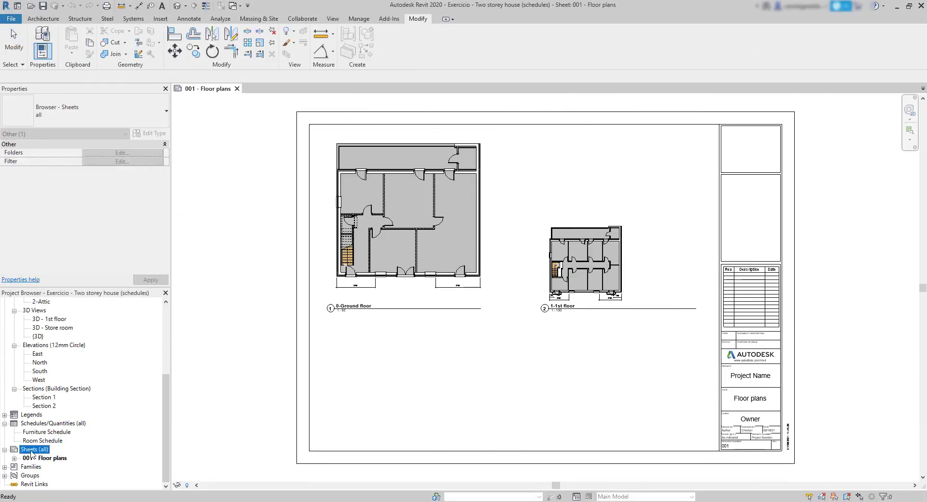
right_click(32, 450)
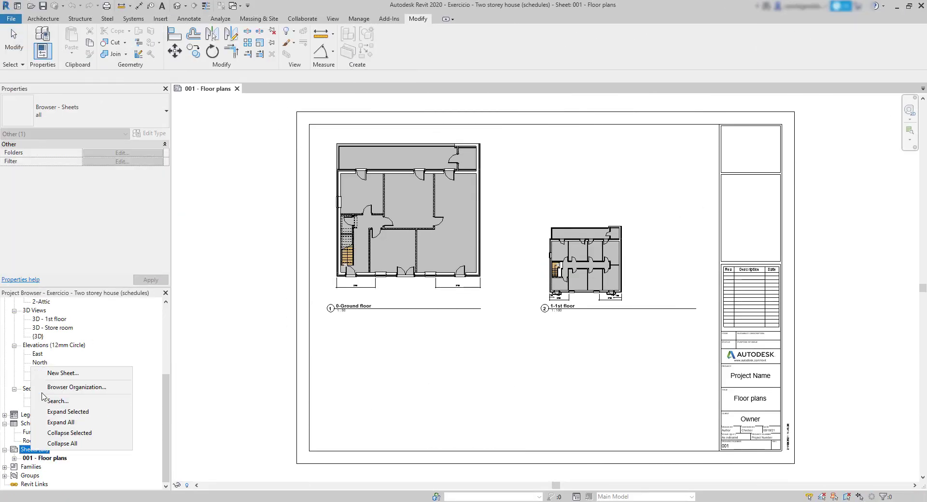
left_click(66, 377)
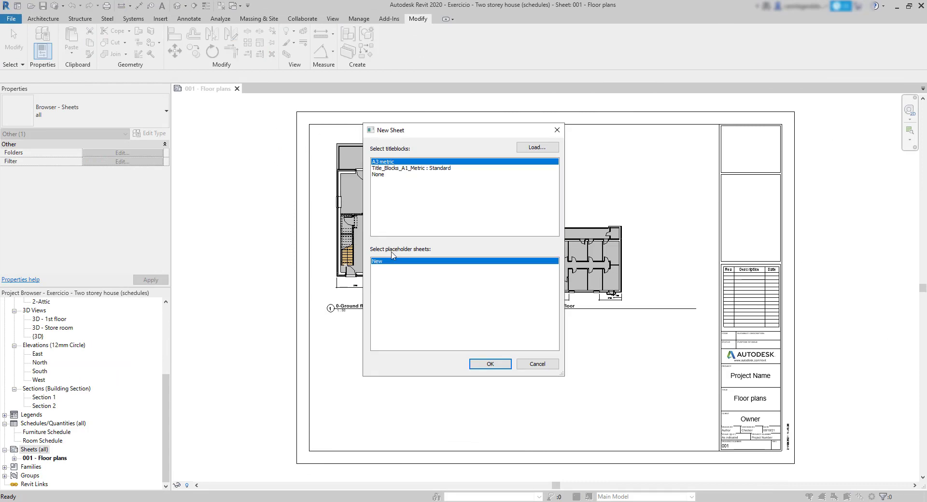
left_click(537, 147)
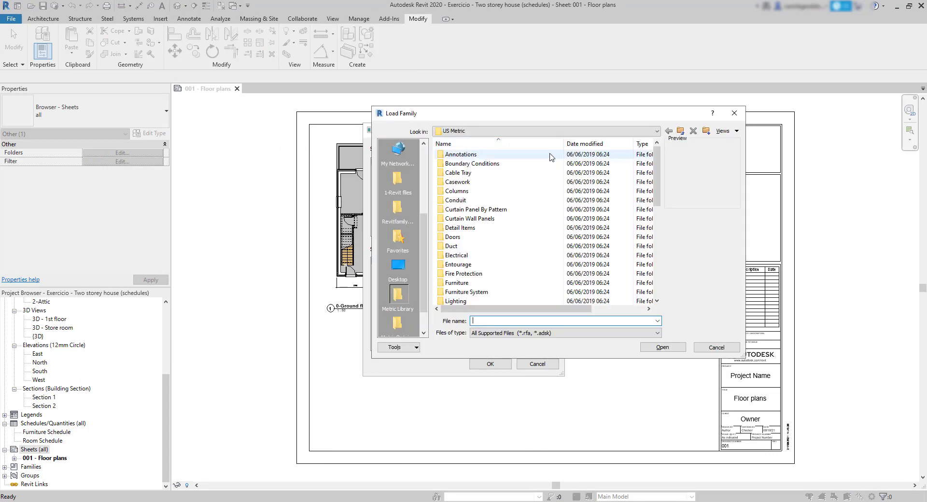
left_click(400, 263)
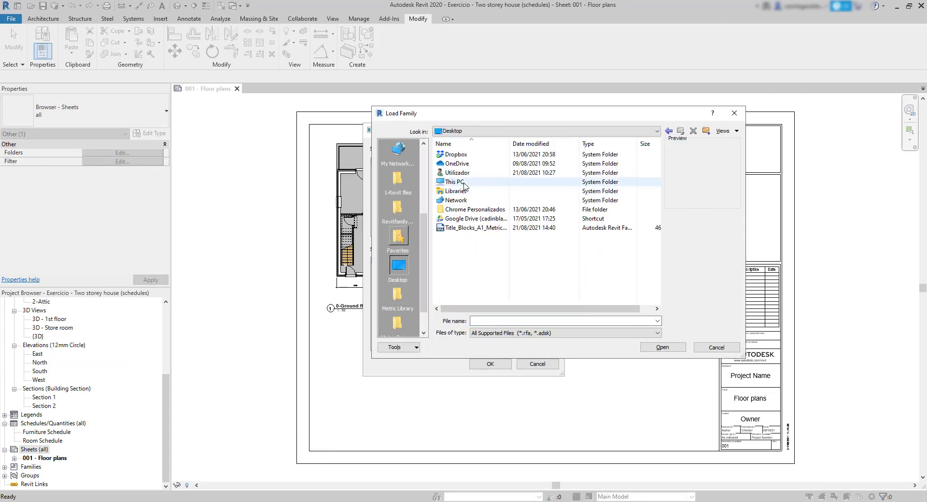
left_click(475, 227)
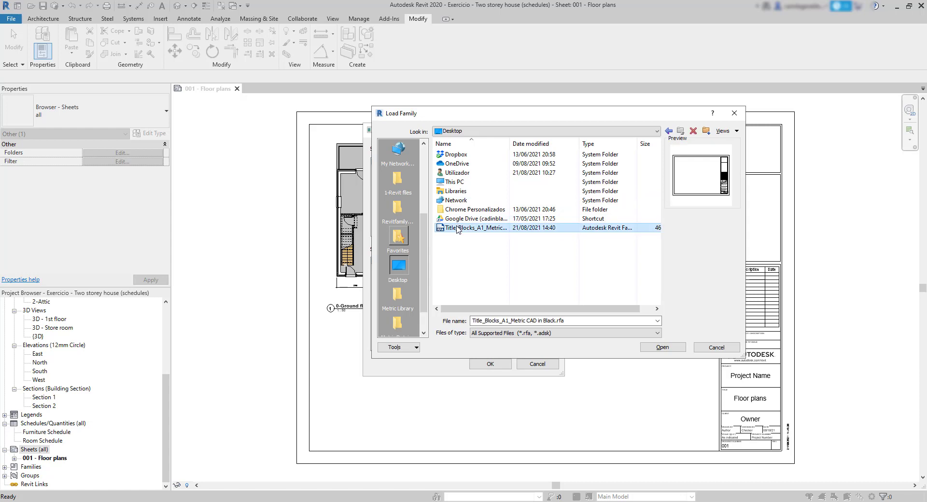
left_click(663, 347)
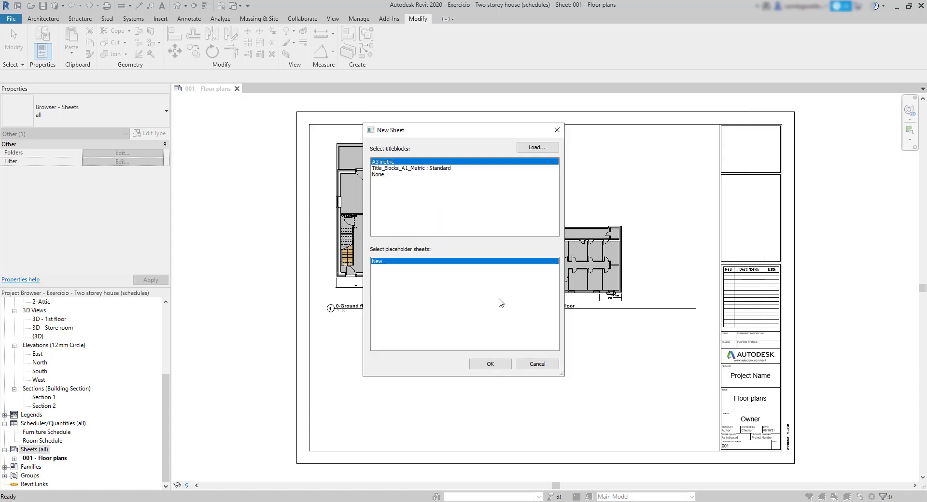
left_click(490, 364)
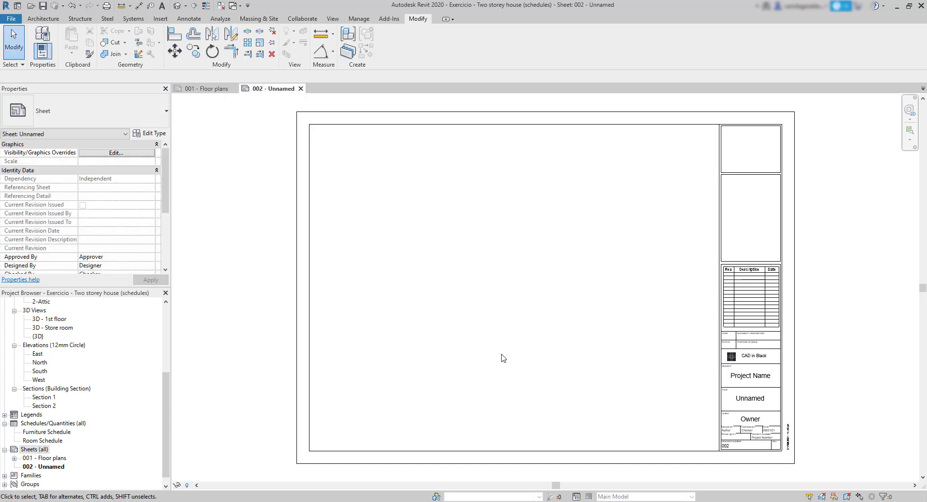